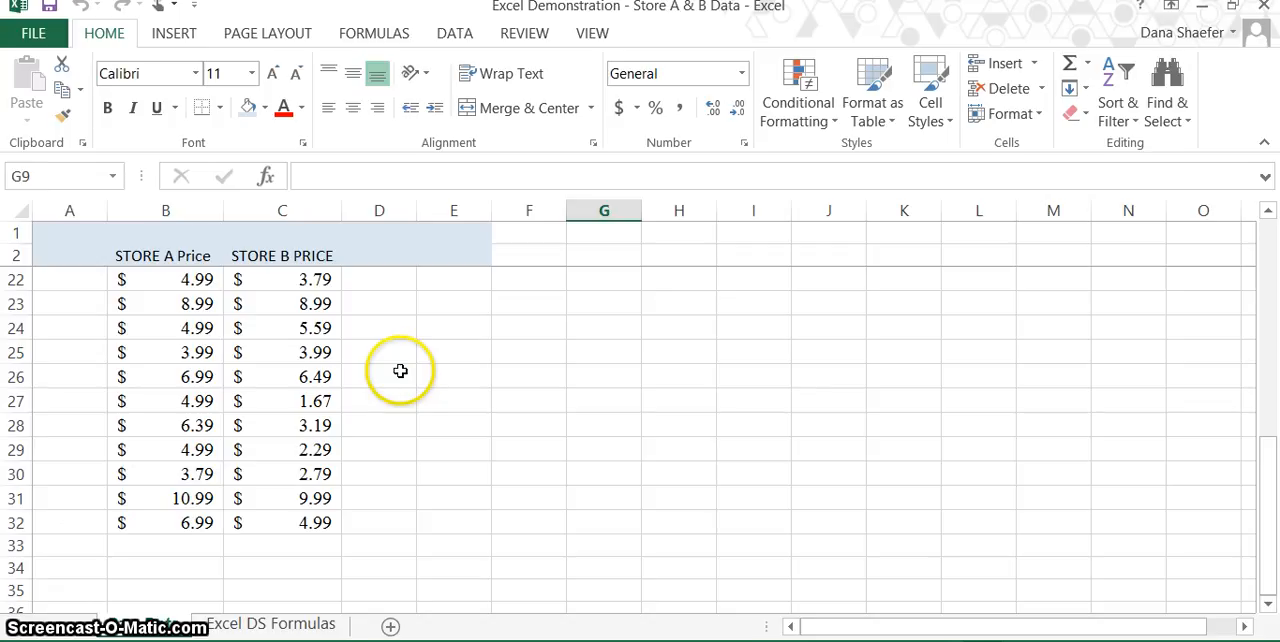
# Clear all Store B price contents from column C.
pyautogui.click(297, 207)
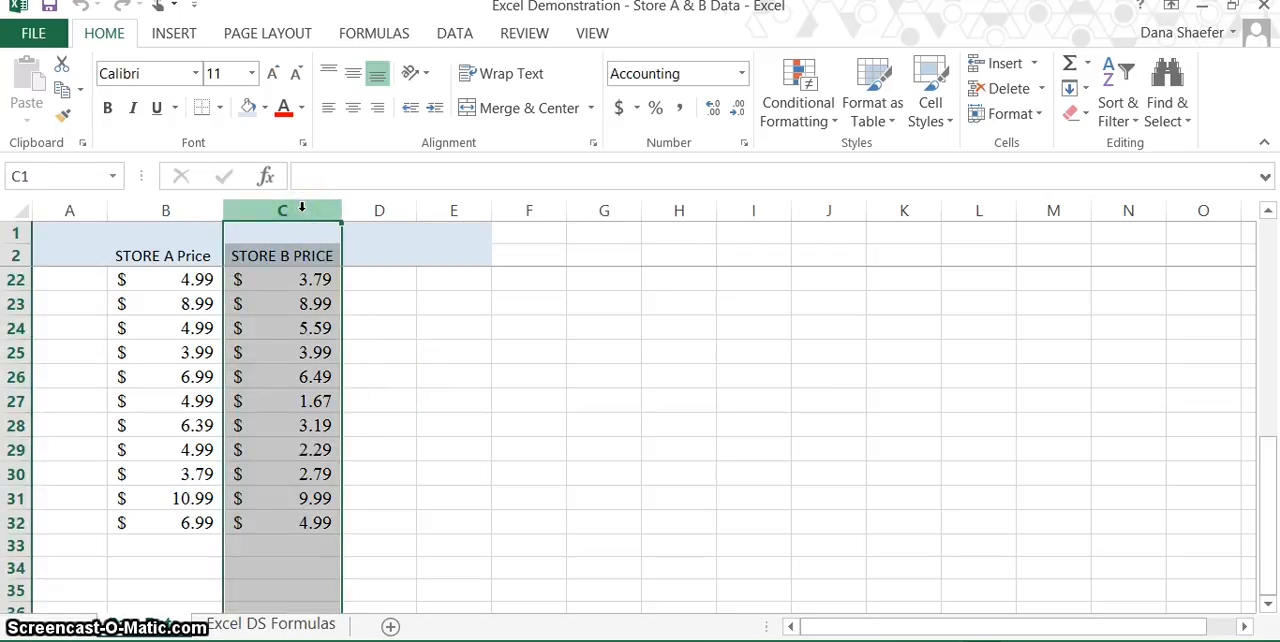
pyautogui.press('Delete')
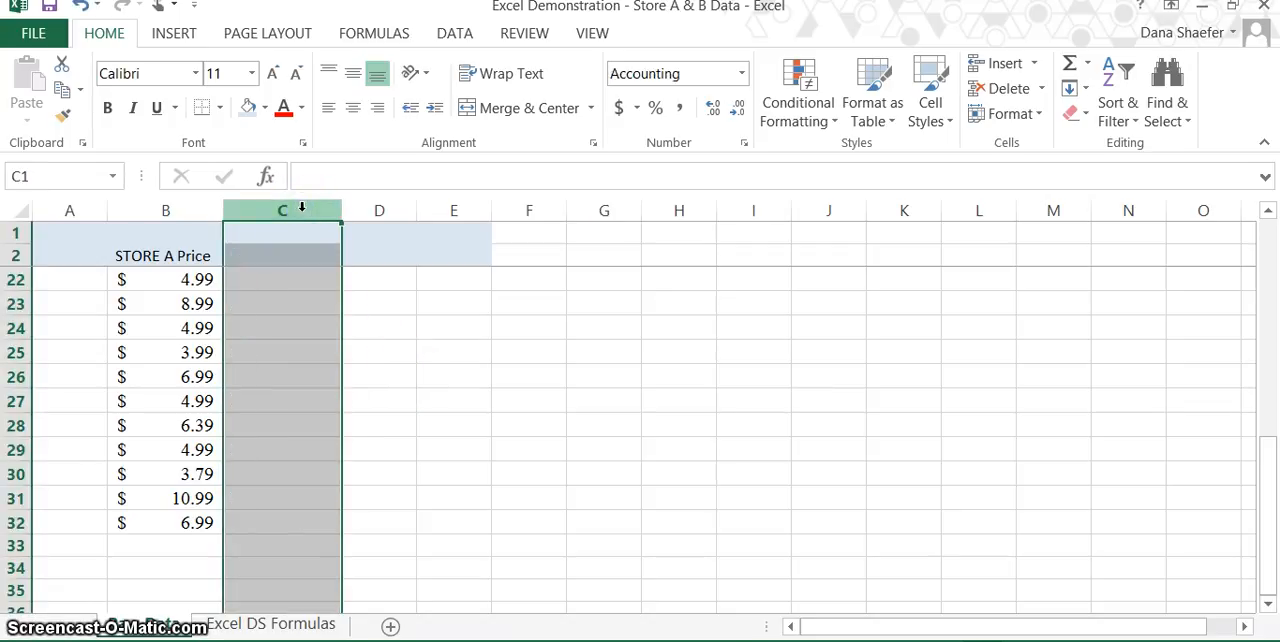
pyautogui.click(419, 305)
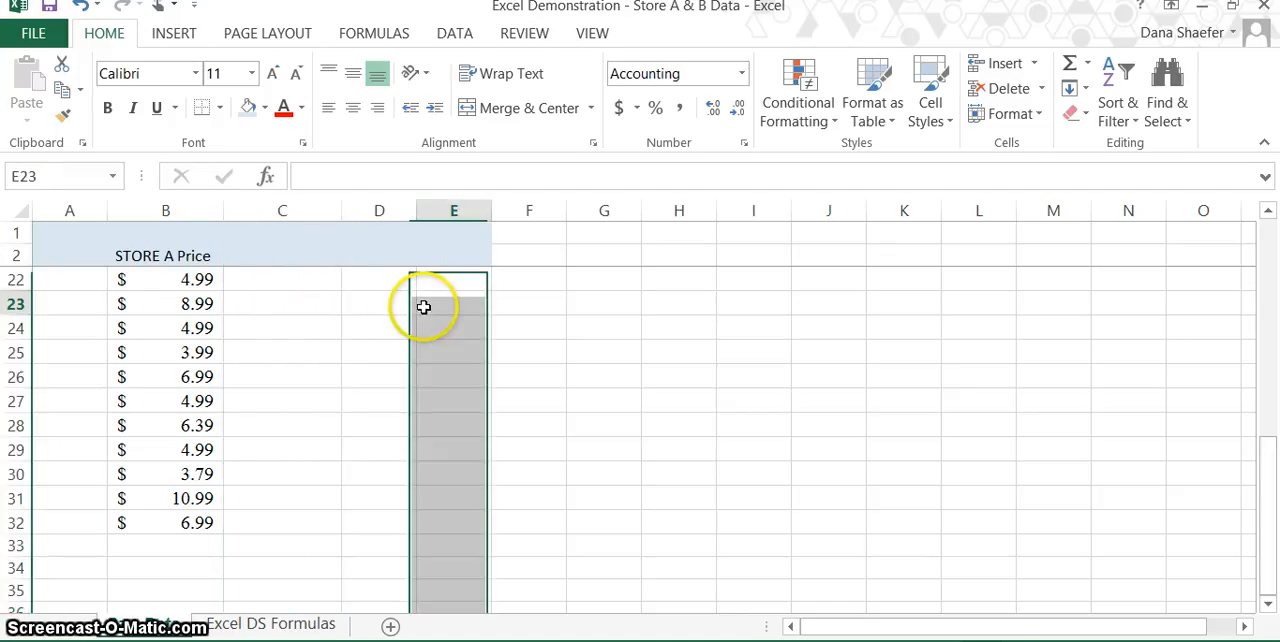
# Change the number format of the Store A price column to Number.
pyautogui.click(172, 208)
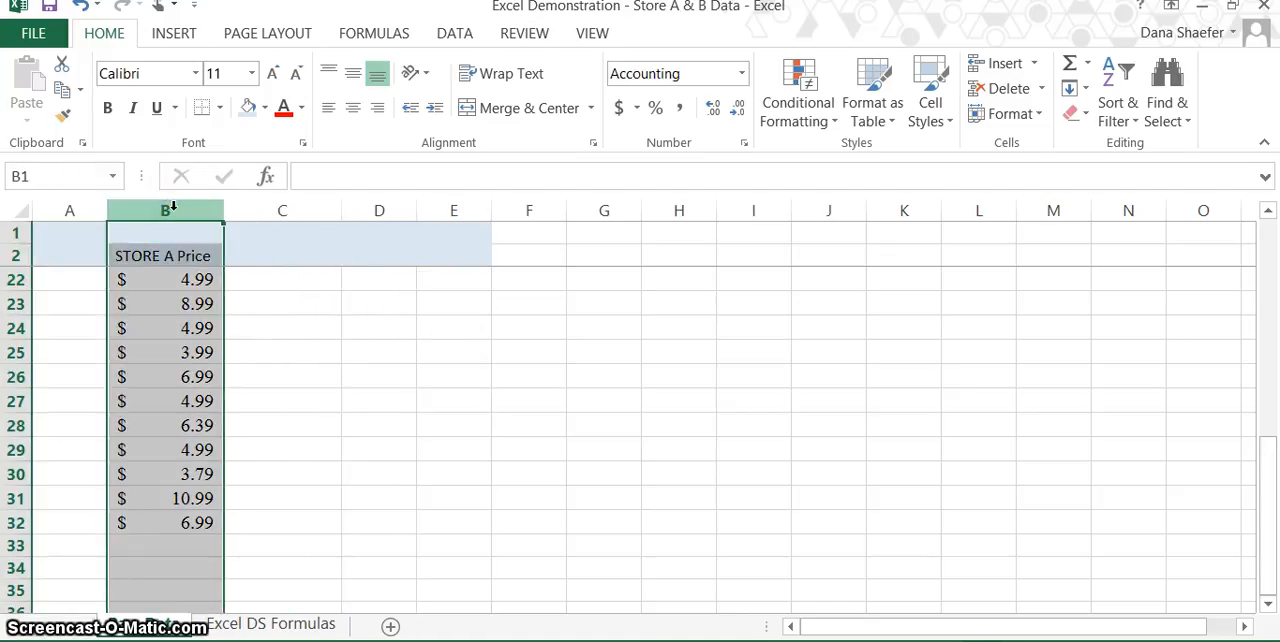
pyautogui.click(743, 75)
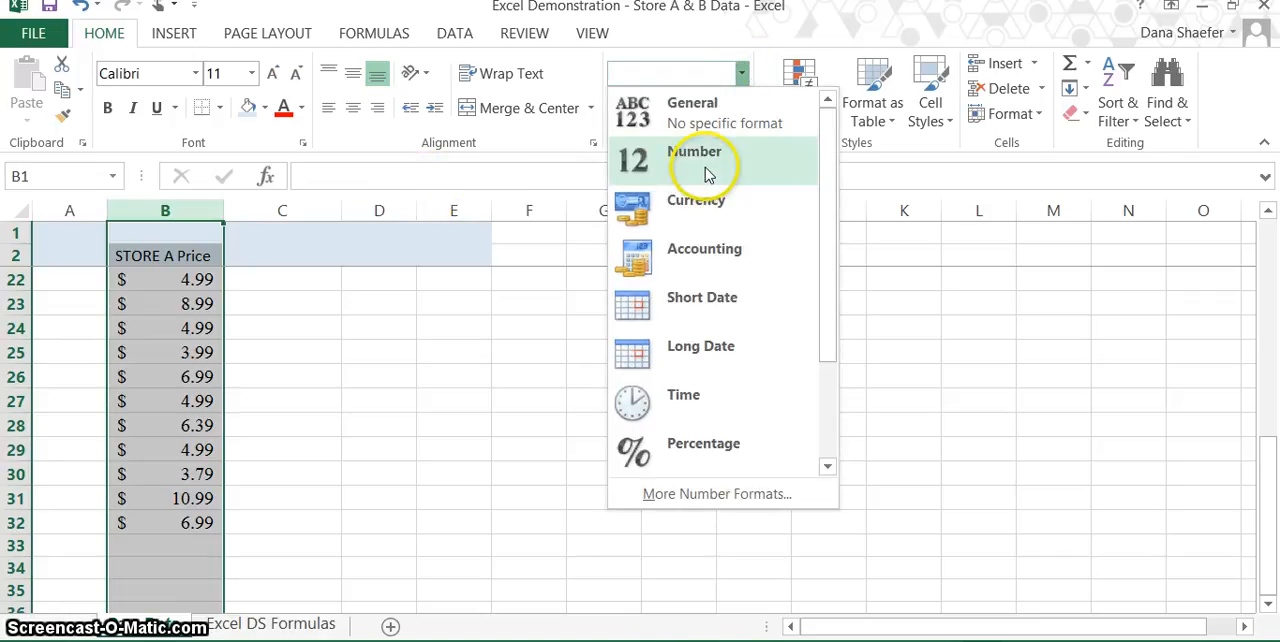
pyautogui.click(707, 175)
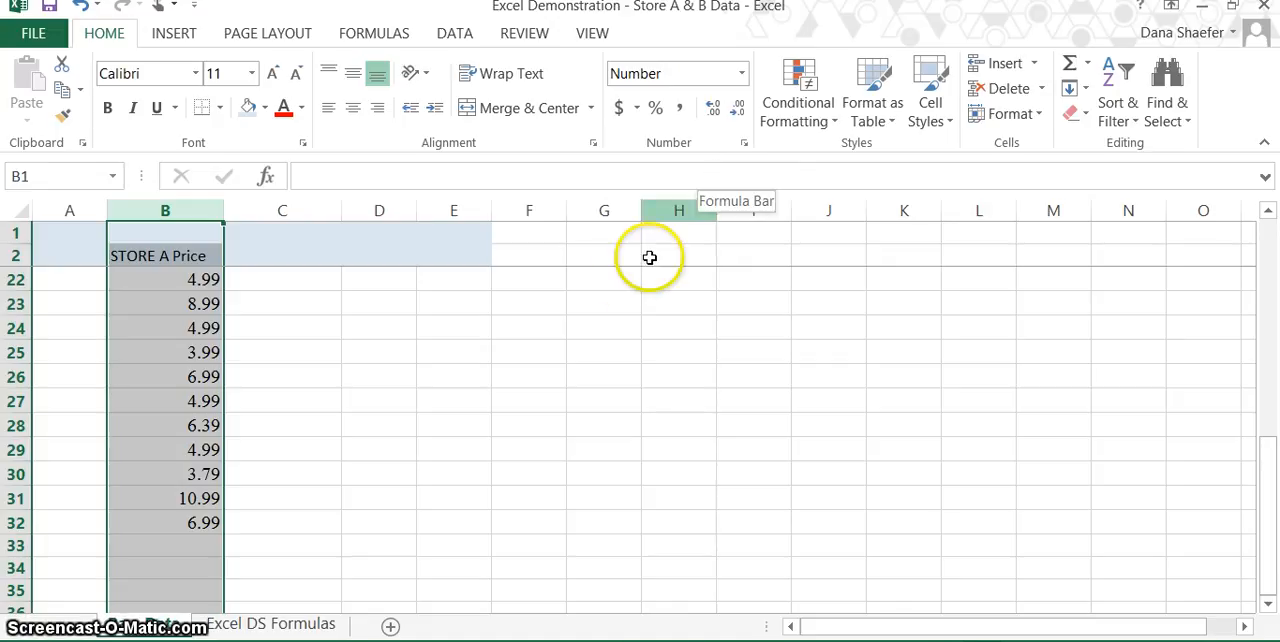
pyautogui.click(561, 348)
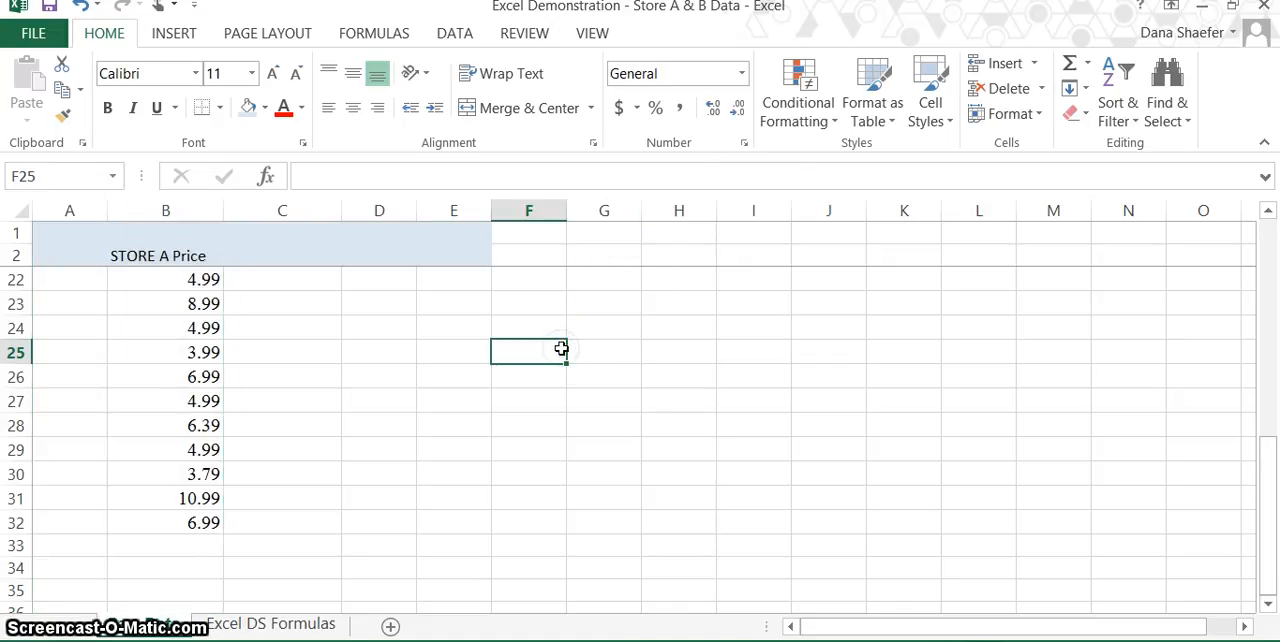
# Sort the Store A prices in B3:B32 from smallest to largest.
pyautogui.scroll(6, 561, 348)
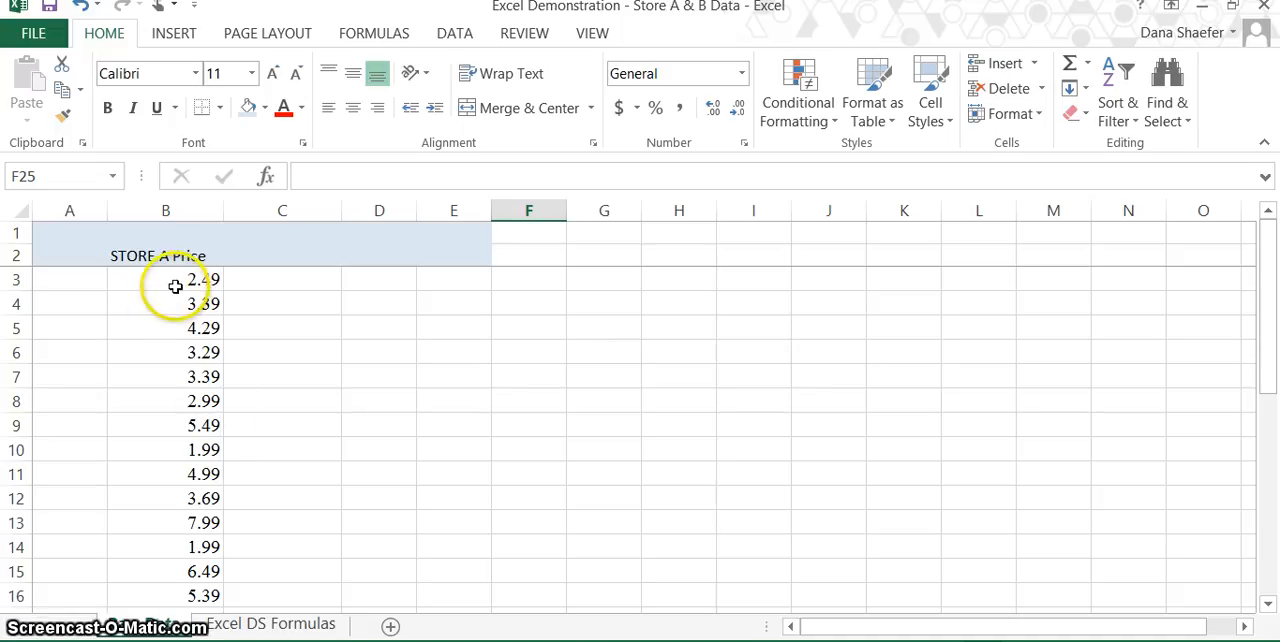
pyautogui.moveTo(180, 283); pyautogui.dragTo(177, 563)
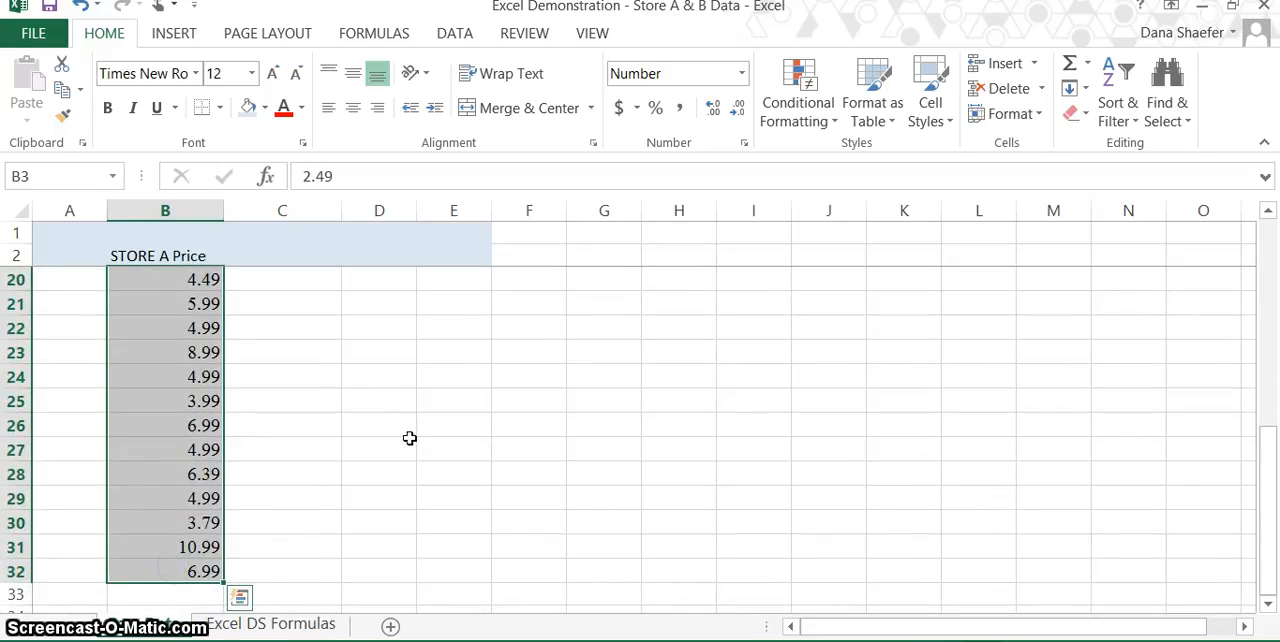
pyautogui.click(1119, 86)
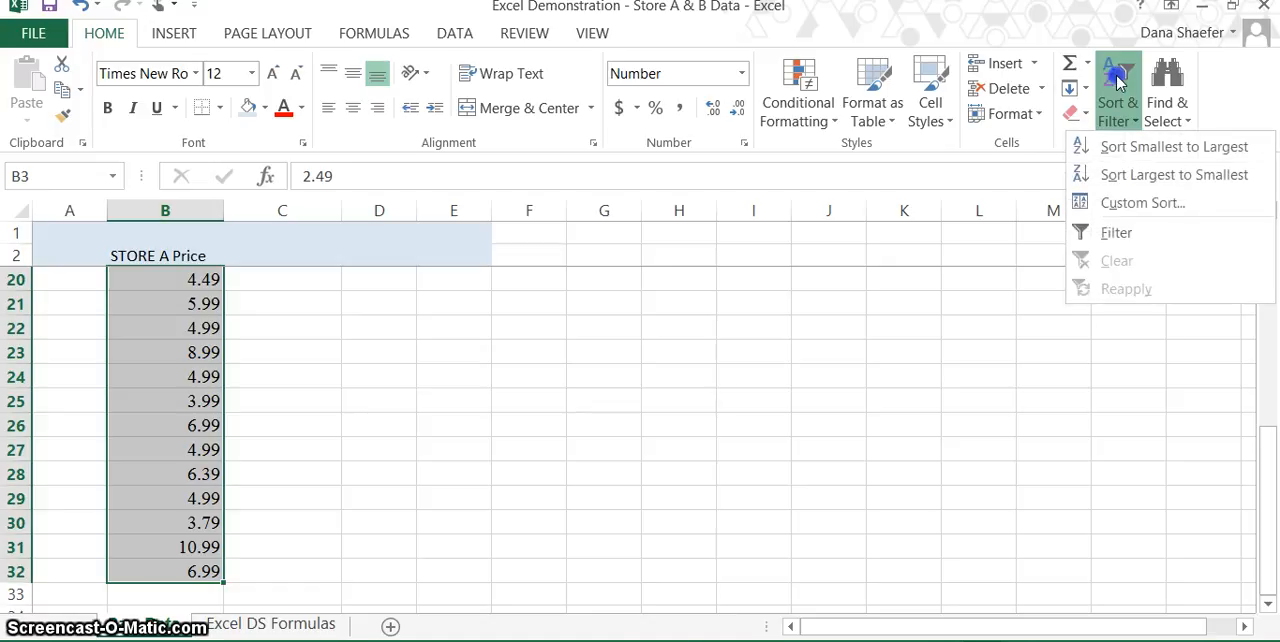
pyautogui.click(1124, 148)
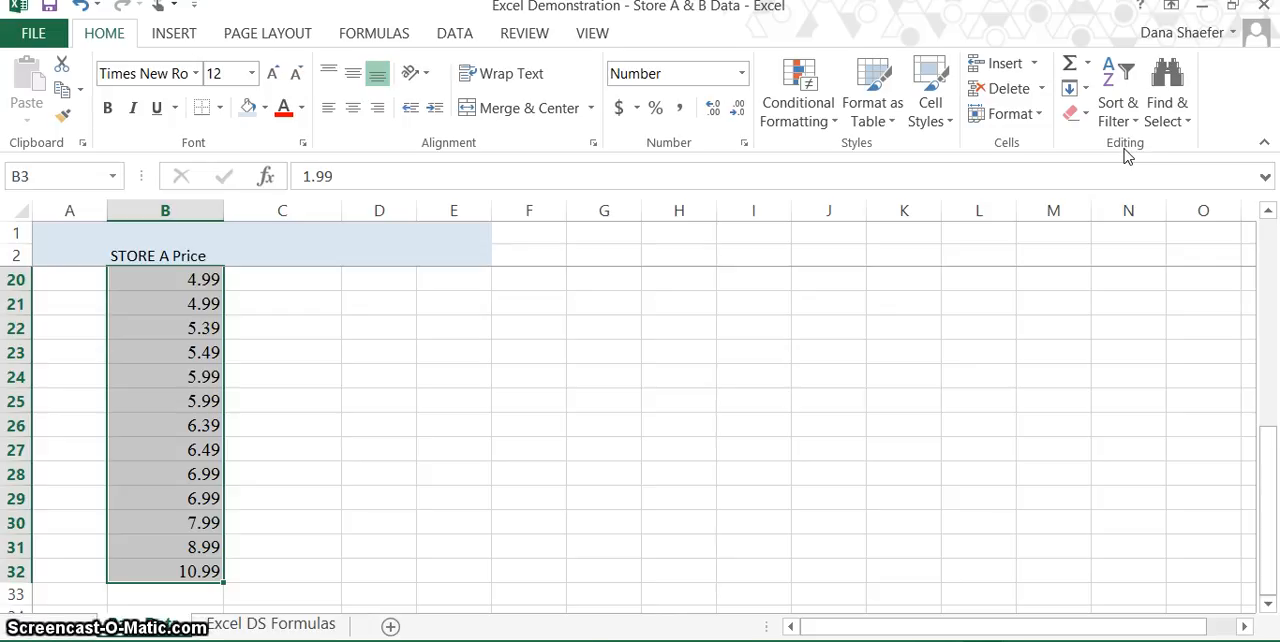
# Enter the formula =NORM.S.INV(1/(2*30)) in cell C3, beside the first Store A price.
pyautogui.scroll(6, 1128, 156)
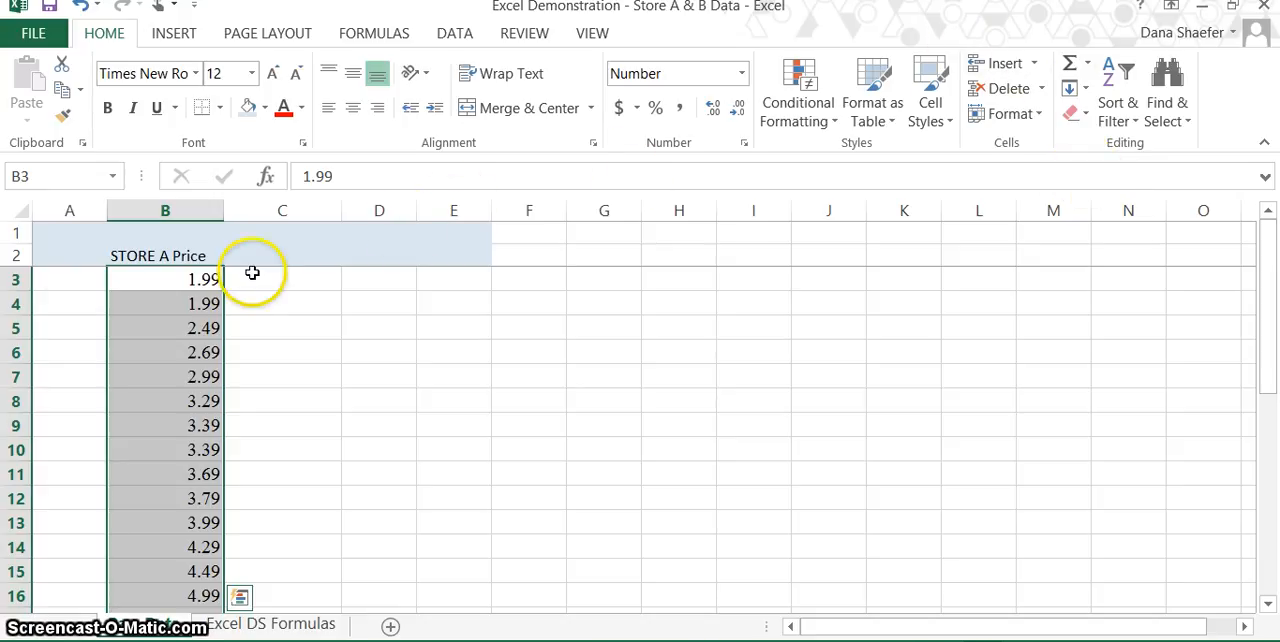
pyautogui.click(286, 282)
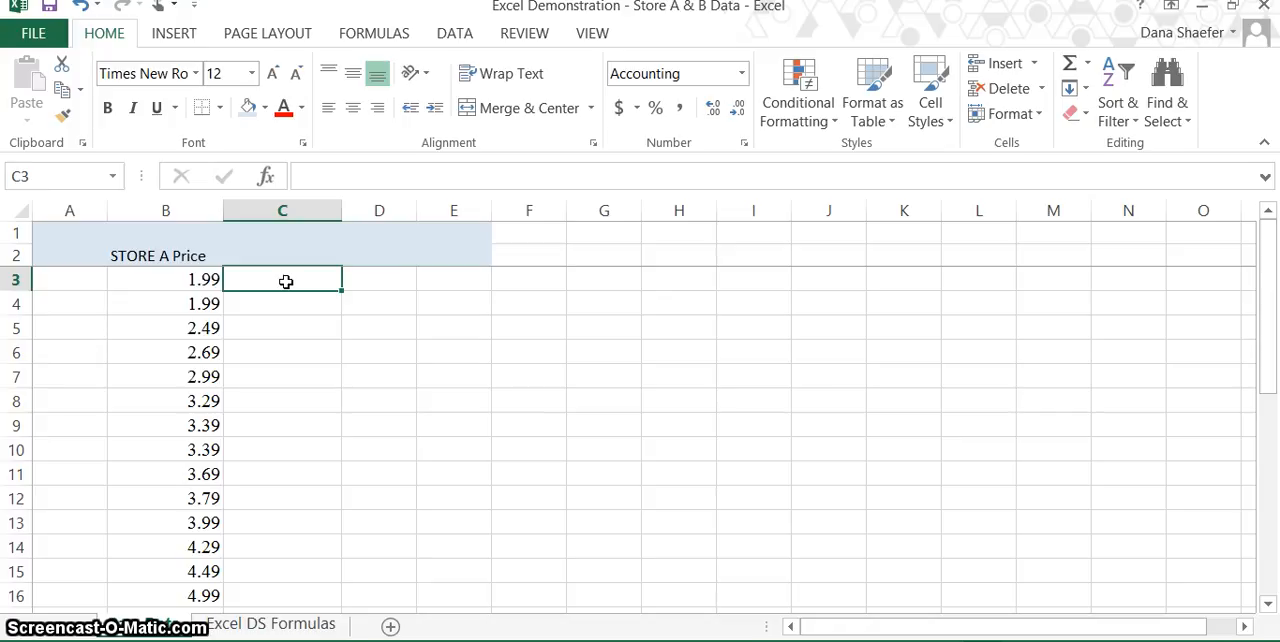
pyautogui.write('=')
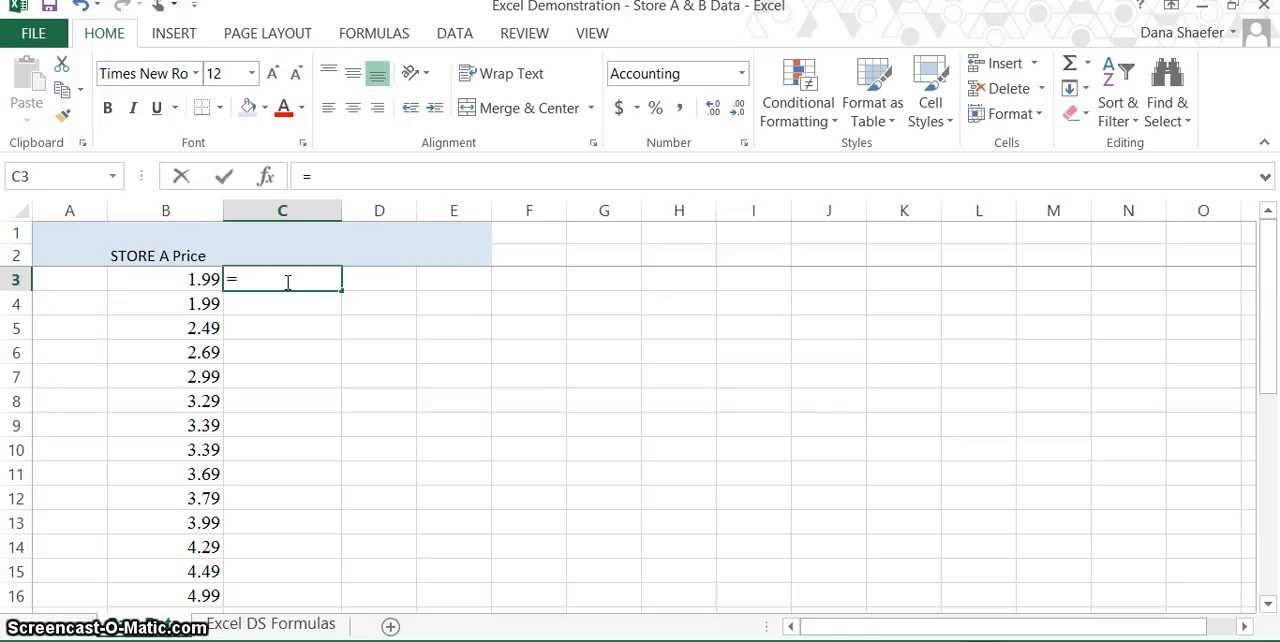
pyautogui.write('nor')
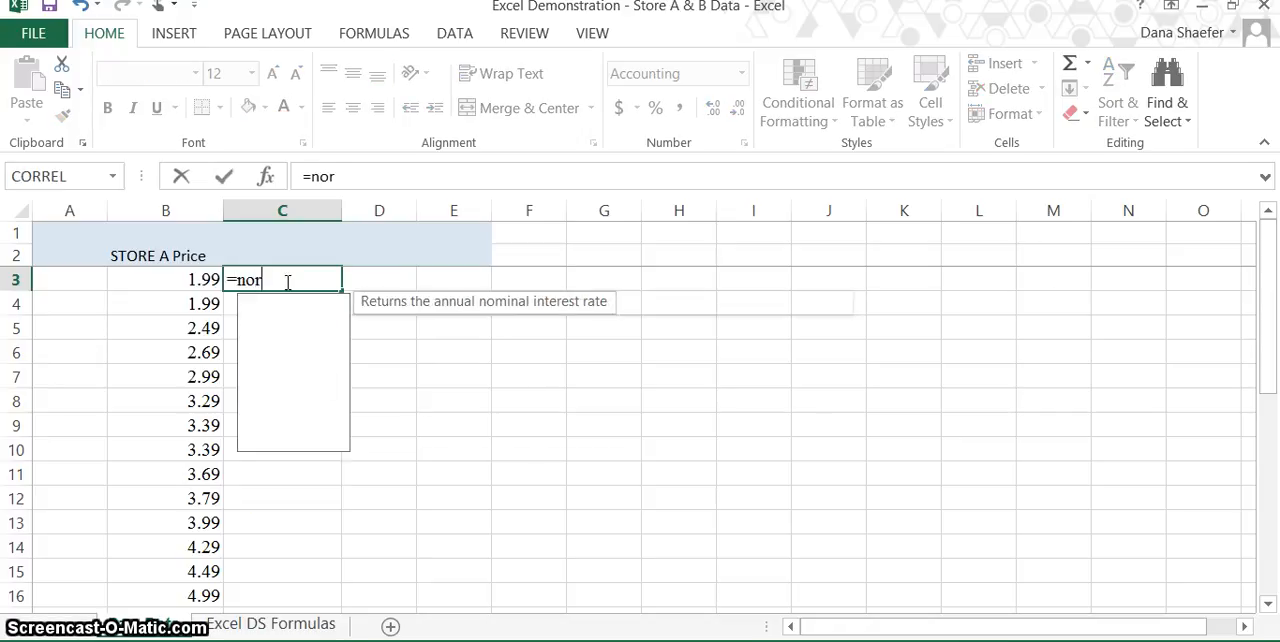
pyautogui.write('m.s')
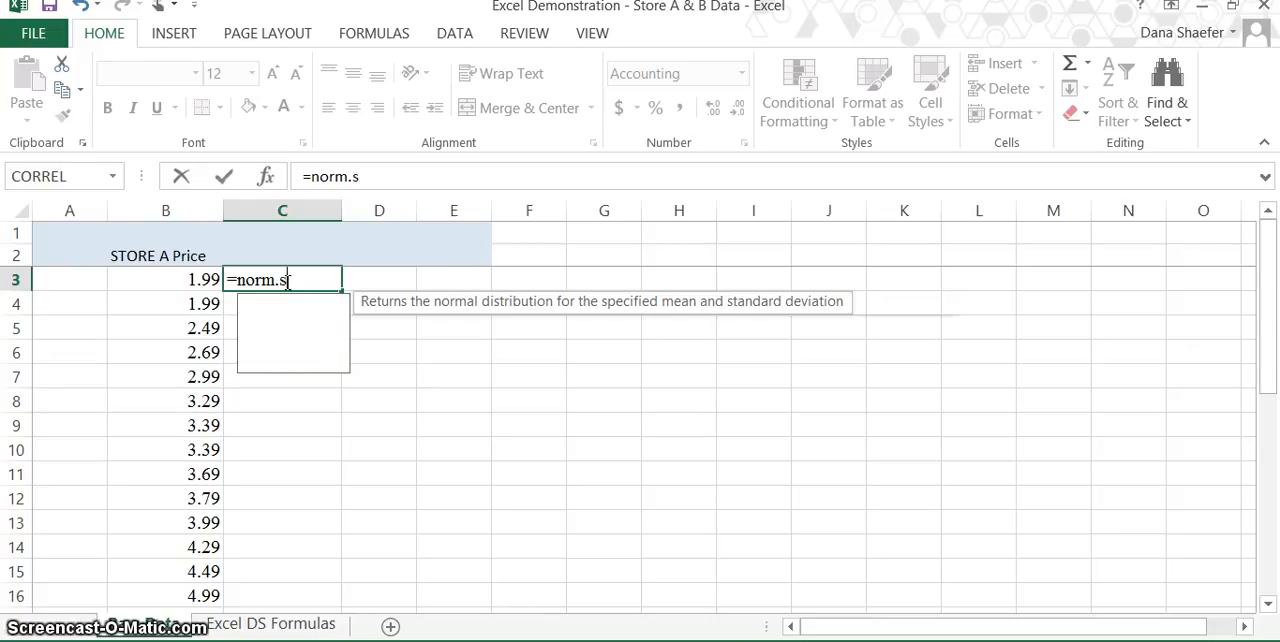
pyautogui.write('.i')
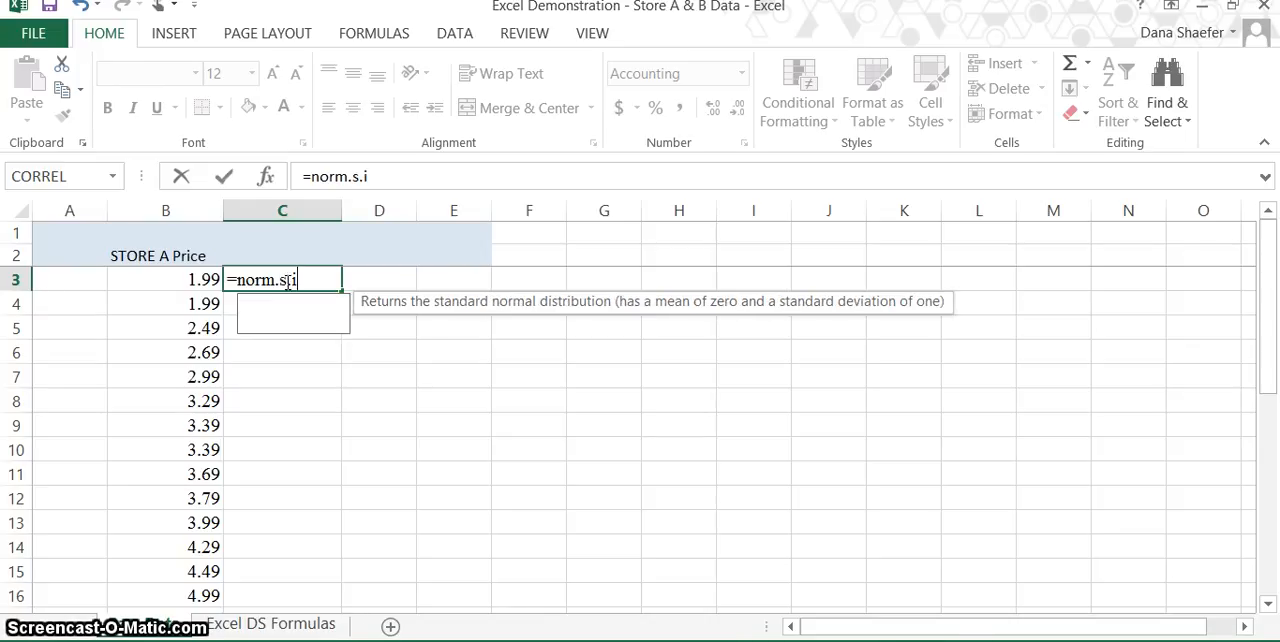
pyautogui.write('nv')
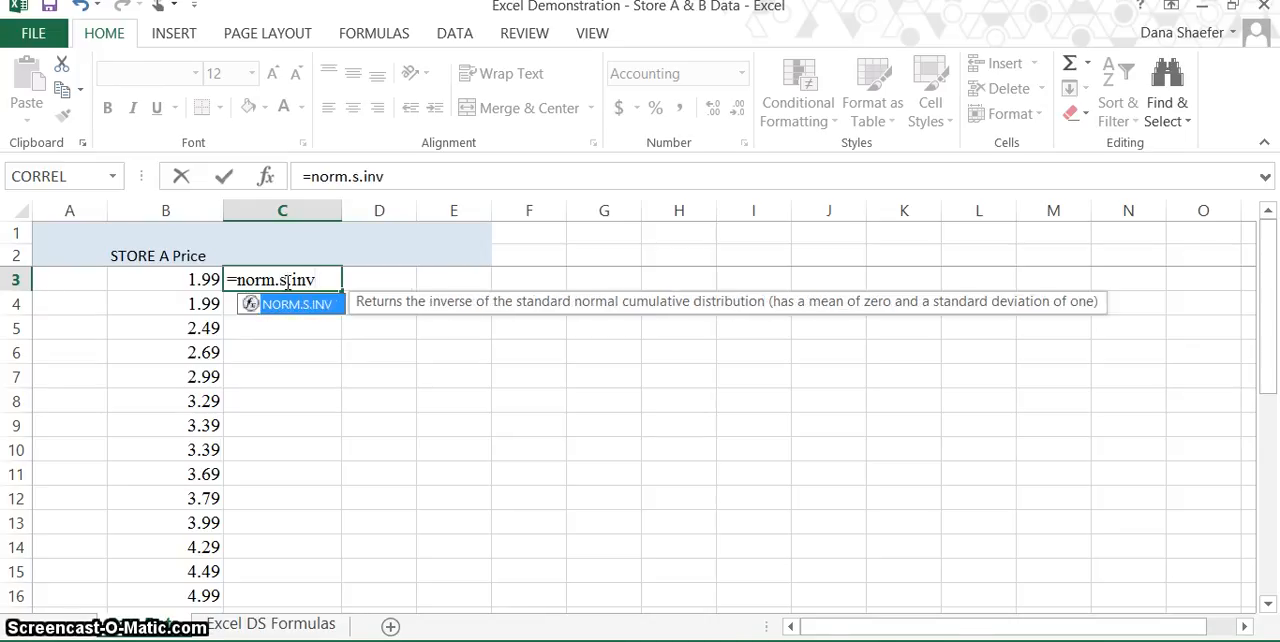
pyautogui.write('(')
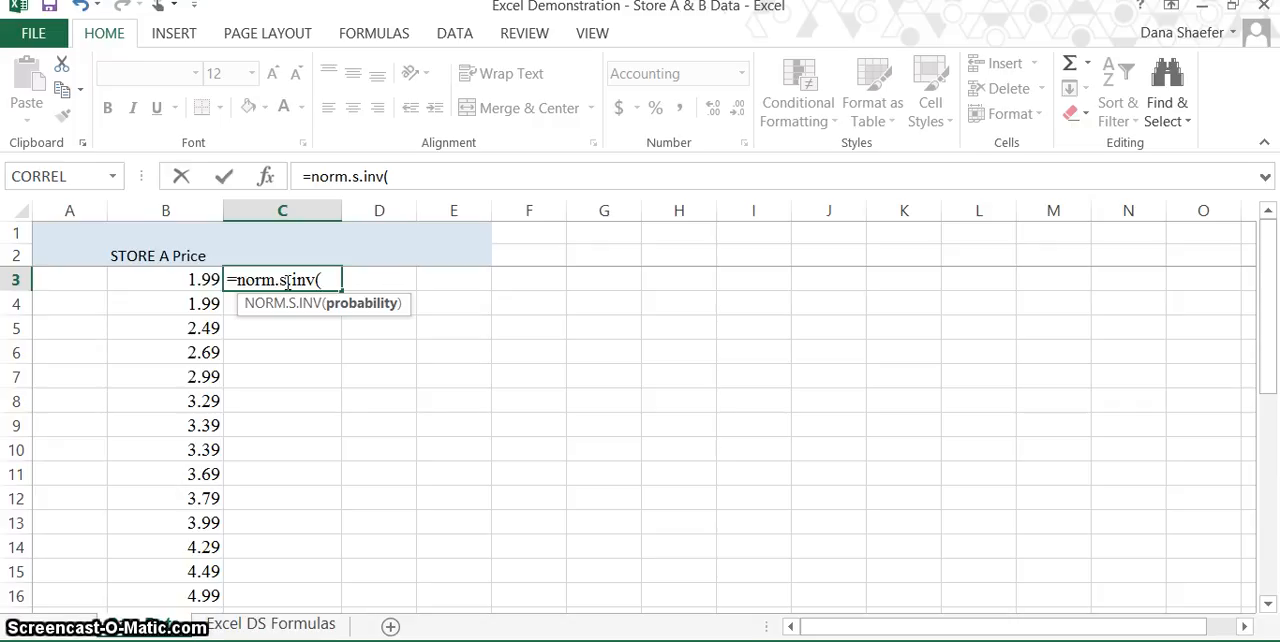
pyautogui.write('1/')
pyautogui.write('(2*')
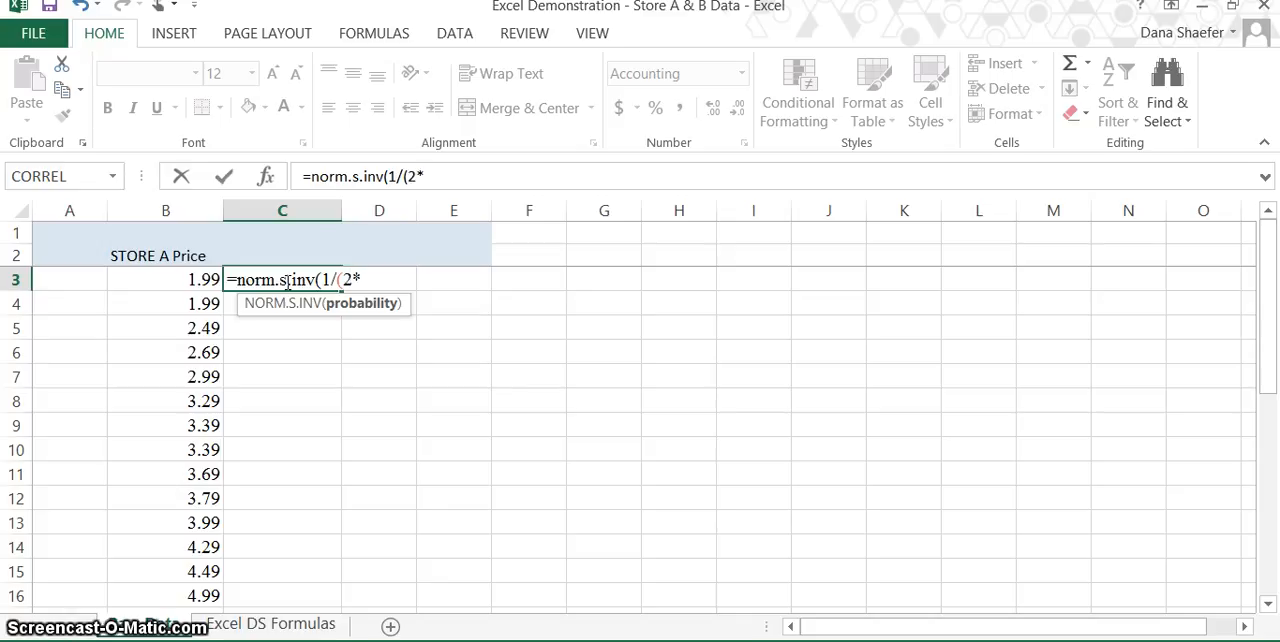
pyautogui.write('30)')
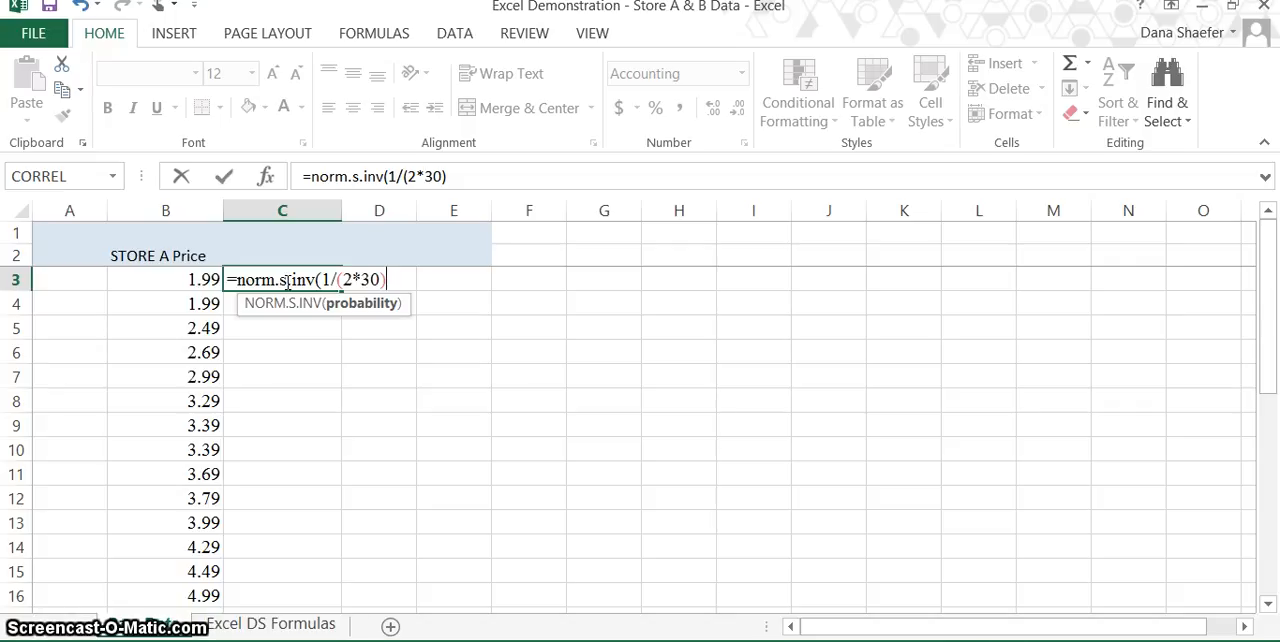
pyautogui.write(')')
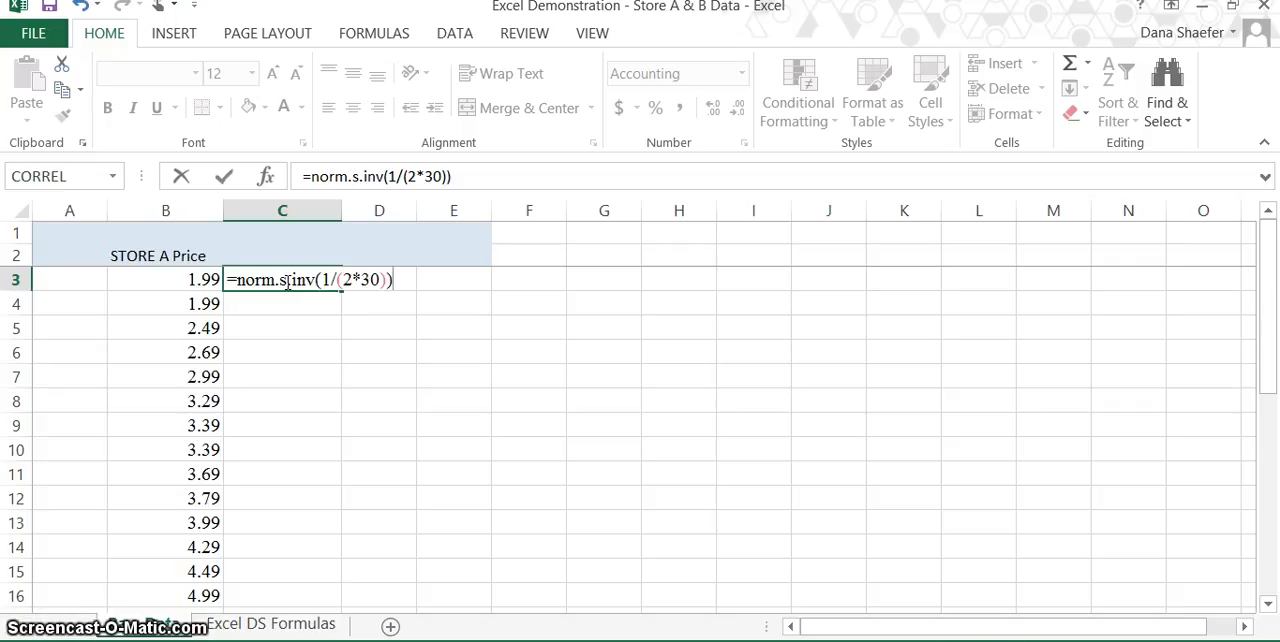
pyautogui.hotkey('ctrl', 'Return')
pyautogui.press('Return')
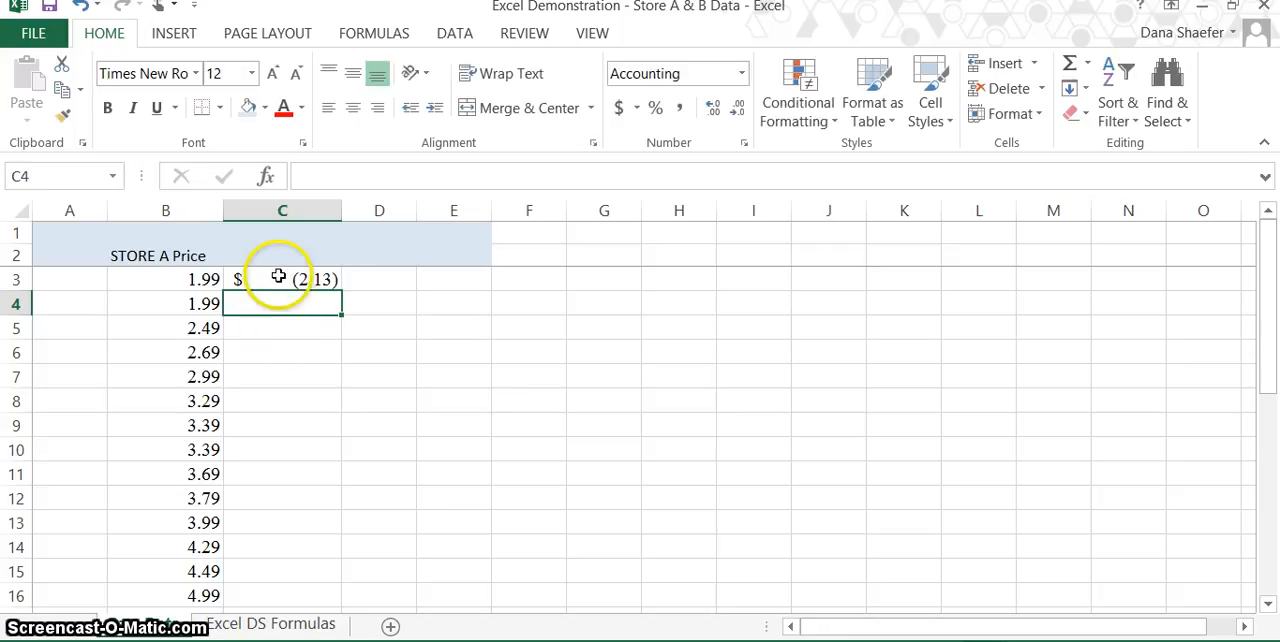
# Change the number format of column C to Number.
pyautogui.click(280, 273)
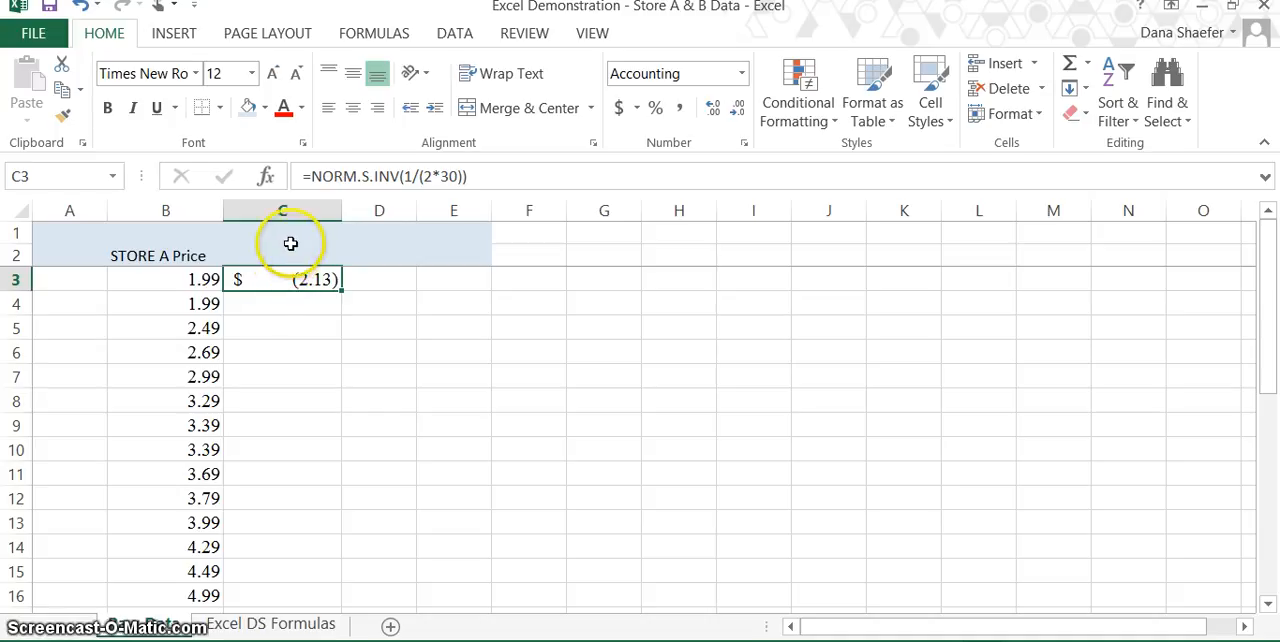
pyautogui.click(292, 210)
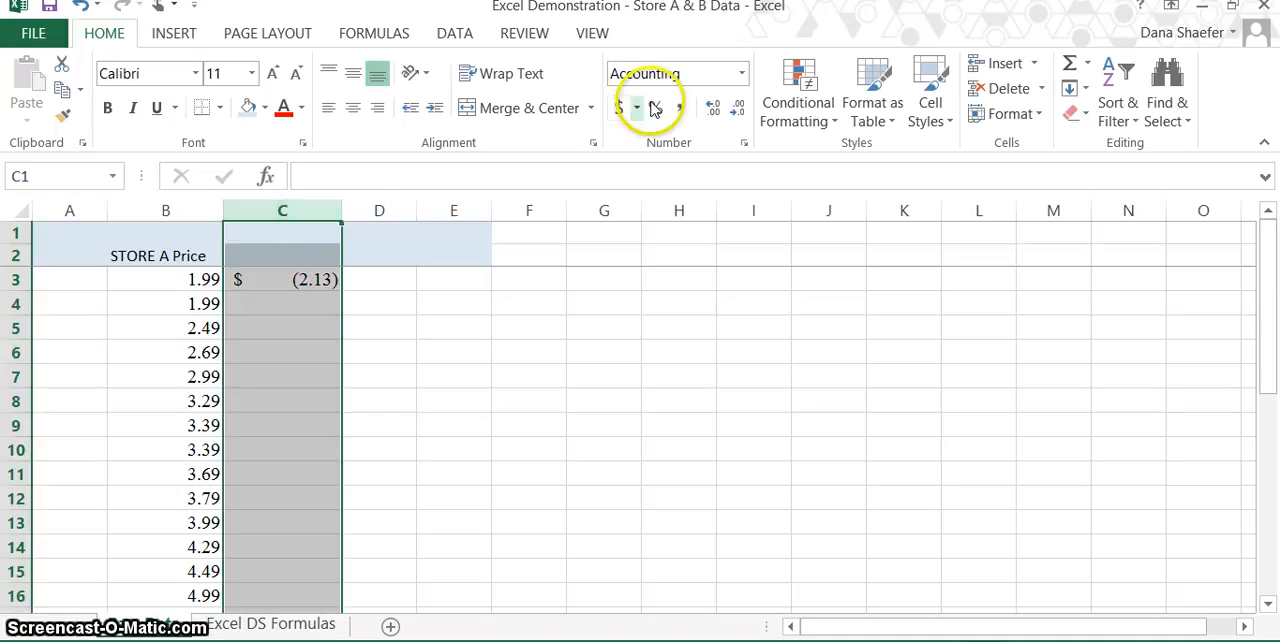
pyautogui.click(743, 73)
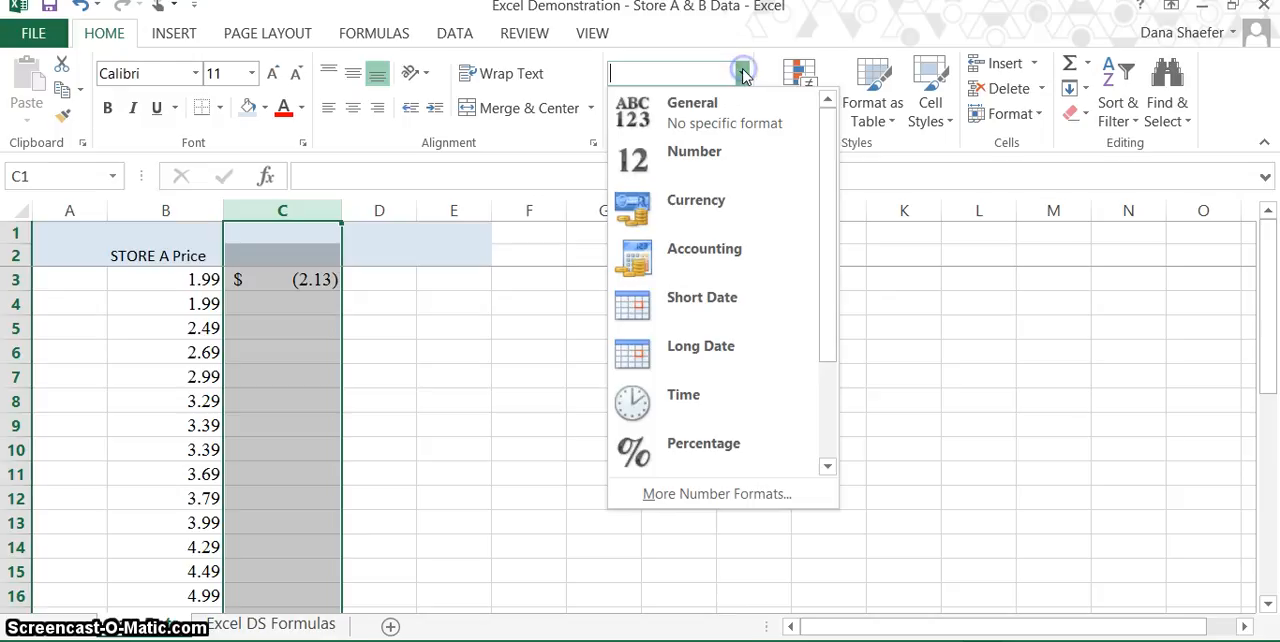
pyautogui.click(702, 160)
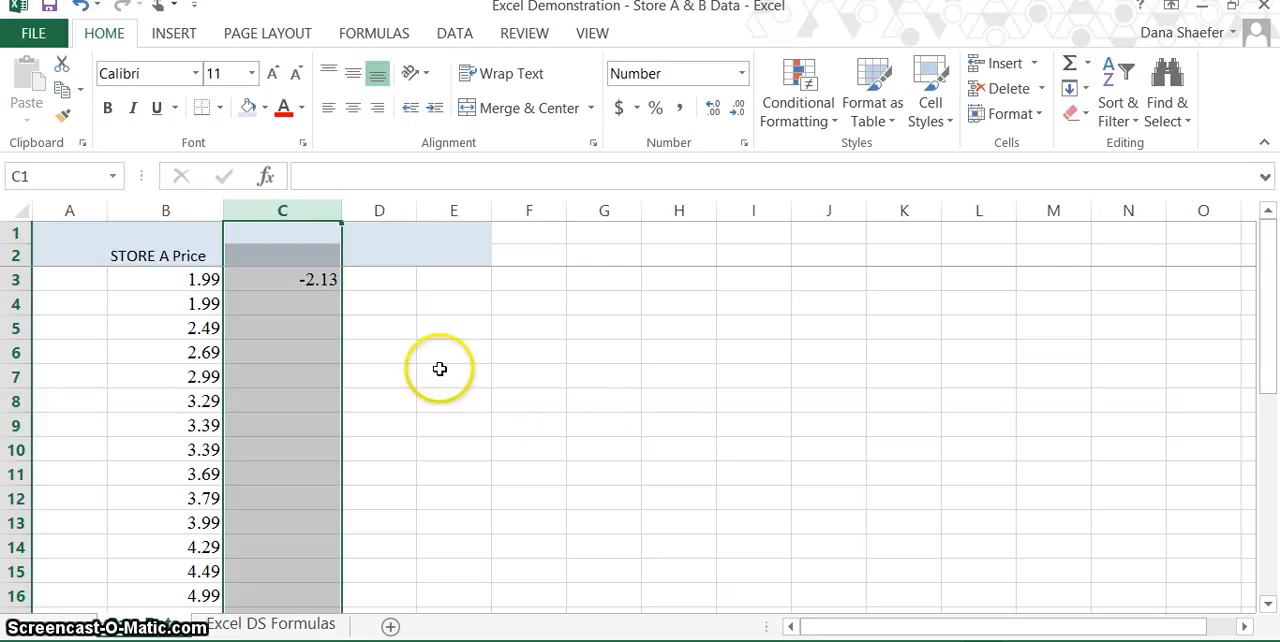
# Fill the NORM.S.INV formula from C3 down through C32, alongside every Store A price.
pyautogui.click(313, 281)
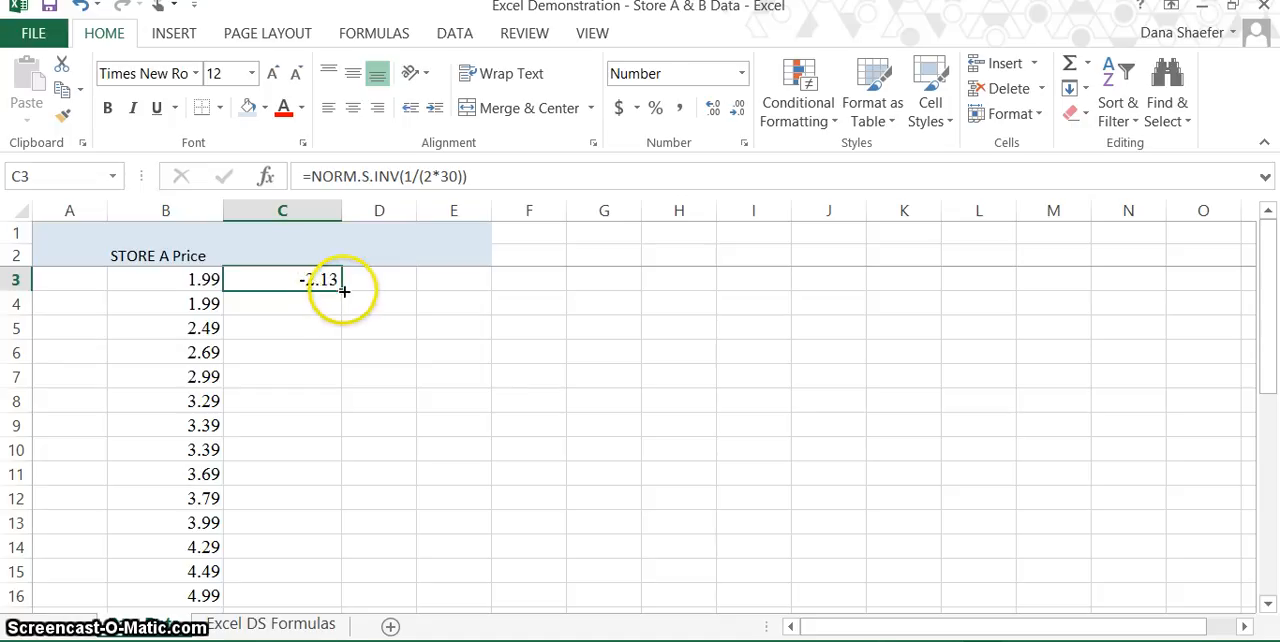
pyautogui.moveTo(343, 292); pyautogui.dragTo(330, 560)
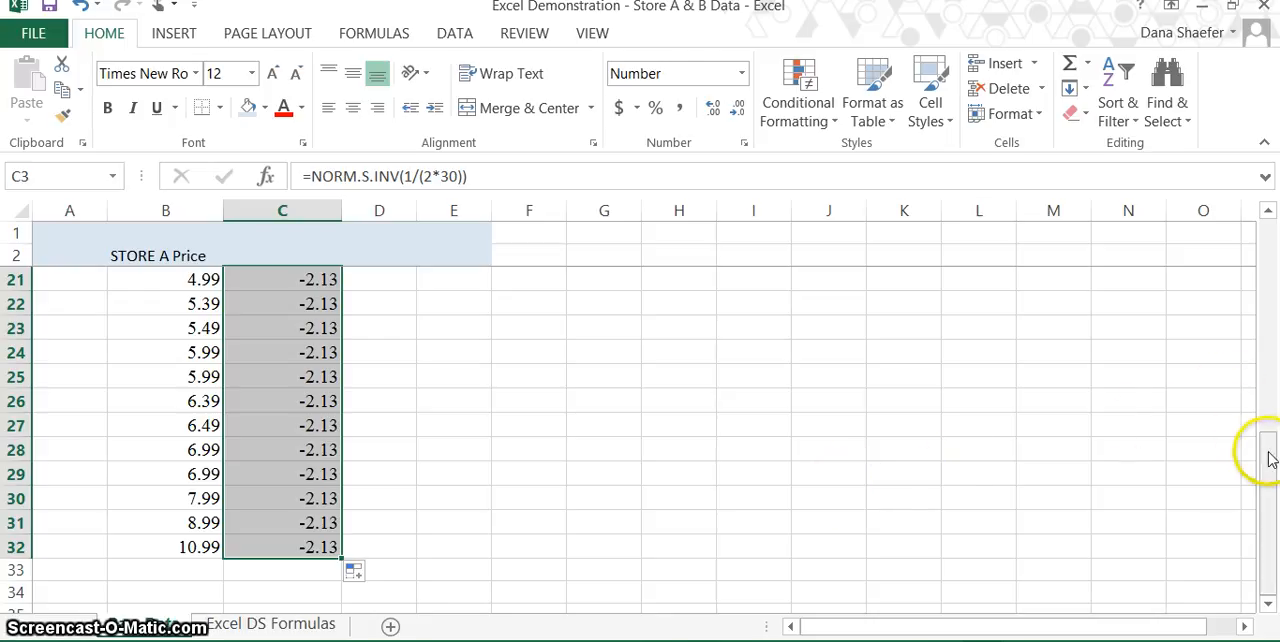
pyautogui.moveTo(1258, 440); pyautogui.dragTo(1262, 212)
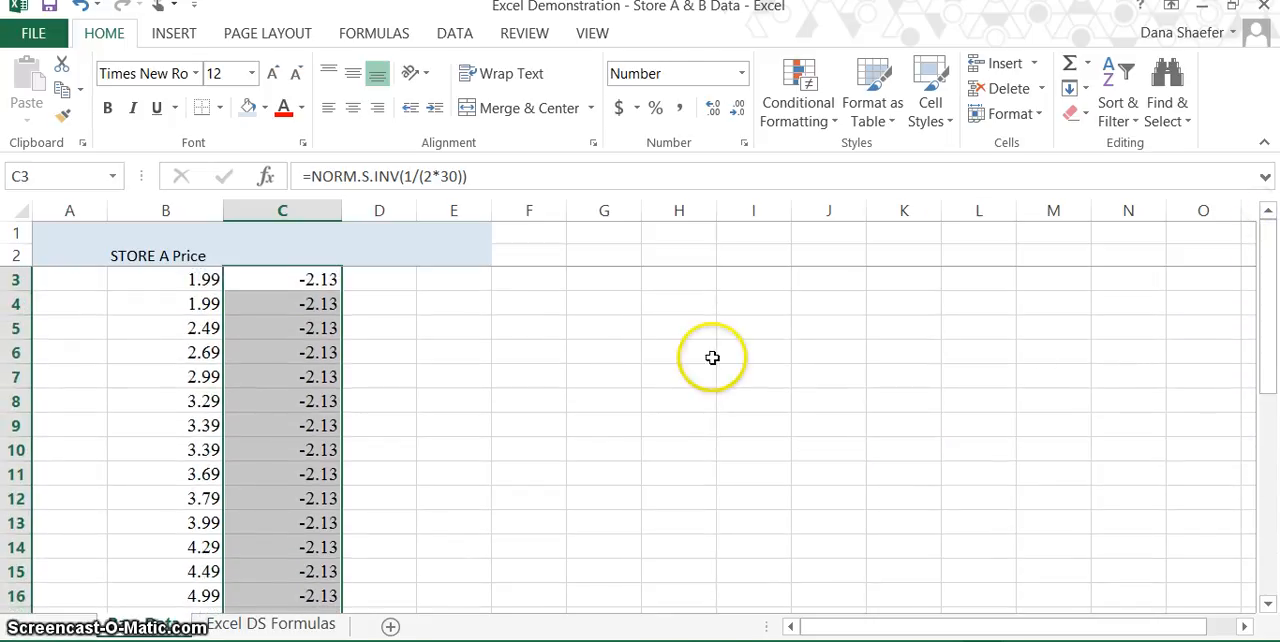
# Edit the formula in C4, changing its numerator to 3 so it reads =NORM.S.INV(3/(2*30)).
pyautogui.click(318, 307)
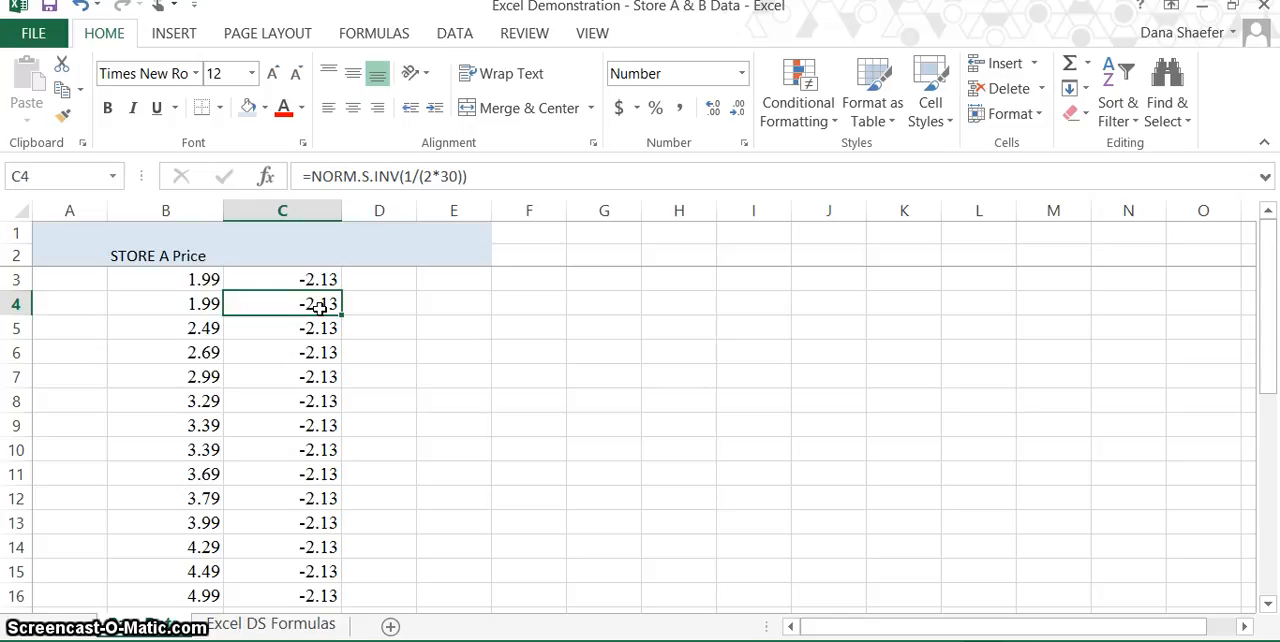
pyautogui.click(413, 178)
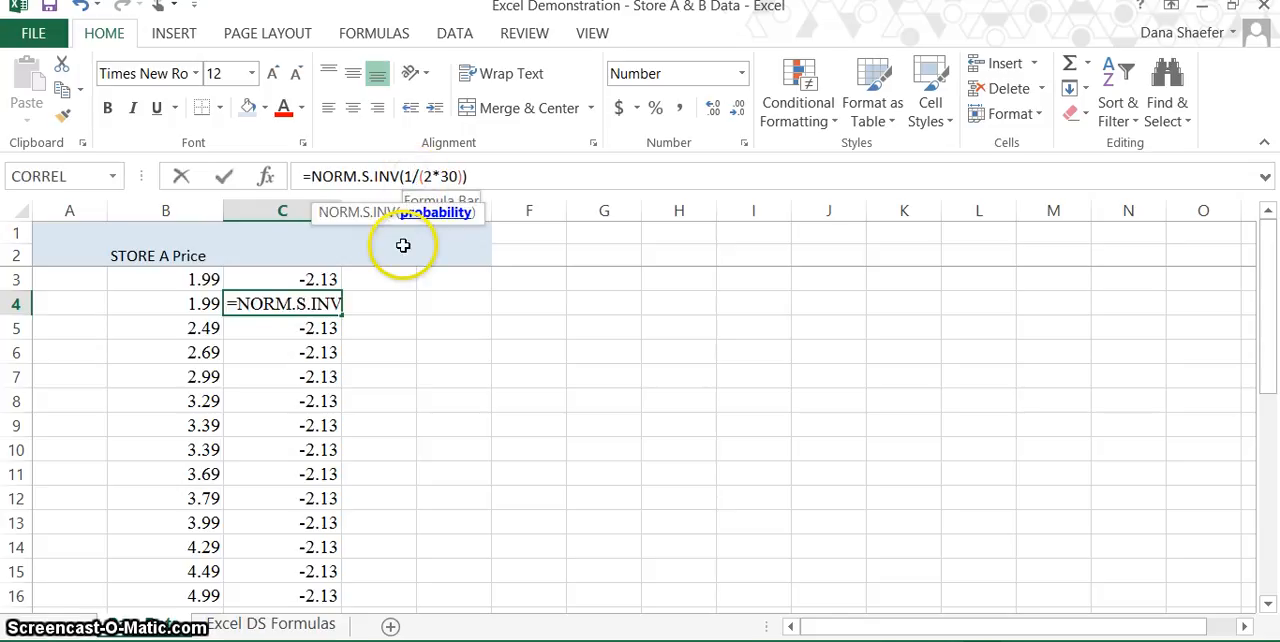
pyautogui.press('BackSpace')
pyautogui.write('3')
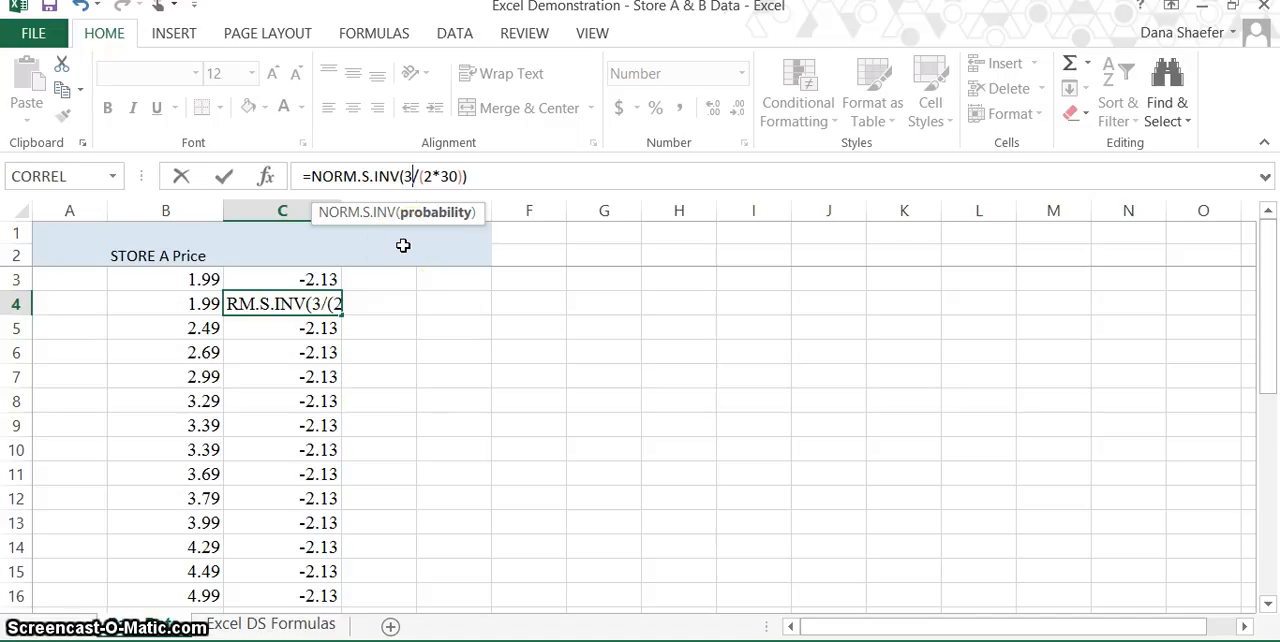
# Change the numerator of the NORM.S.INV formula in C5 to 5, giving =NORM.S.INV(5/(2*30)).
pyautogui.click(320, 328)
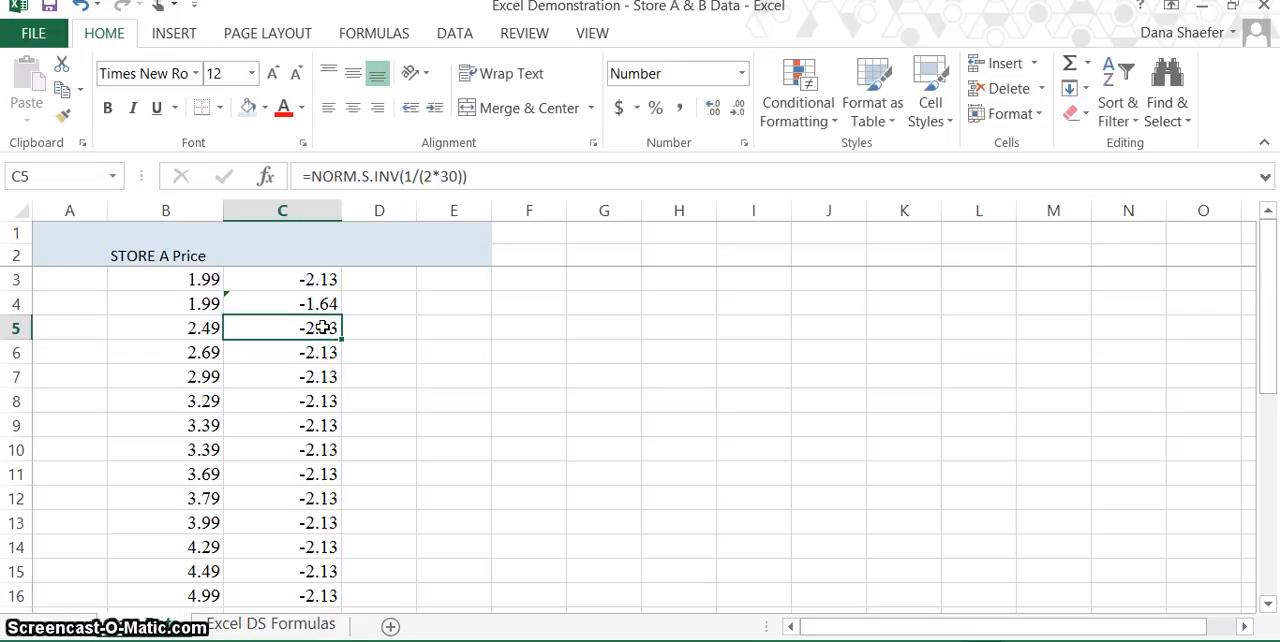
pyautogui.click(413, 177)
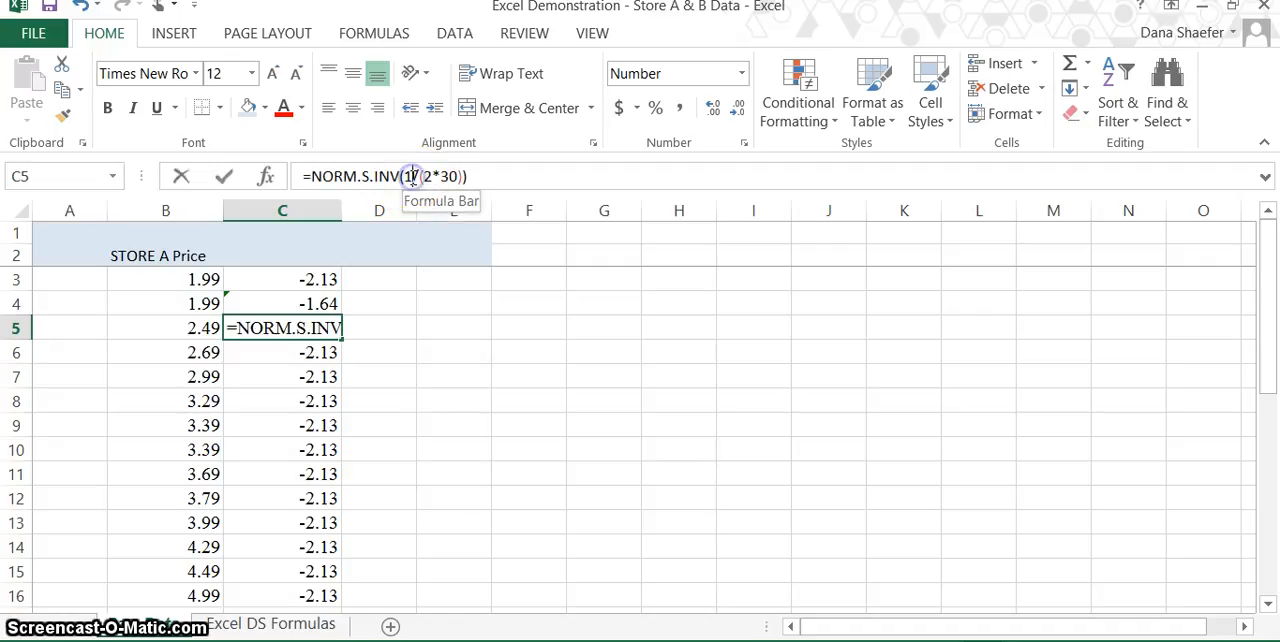
pyautogui.press('BackSpace')
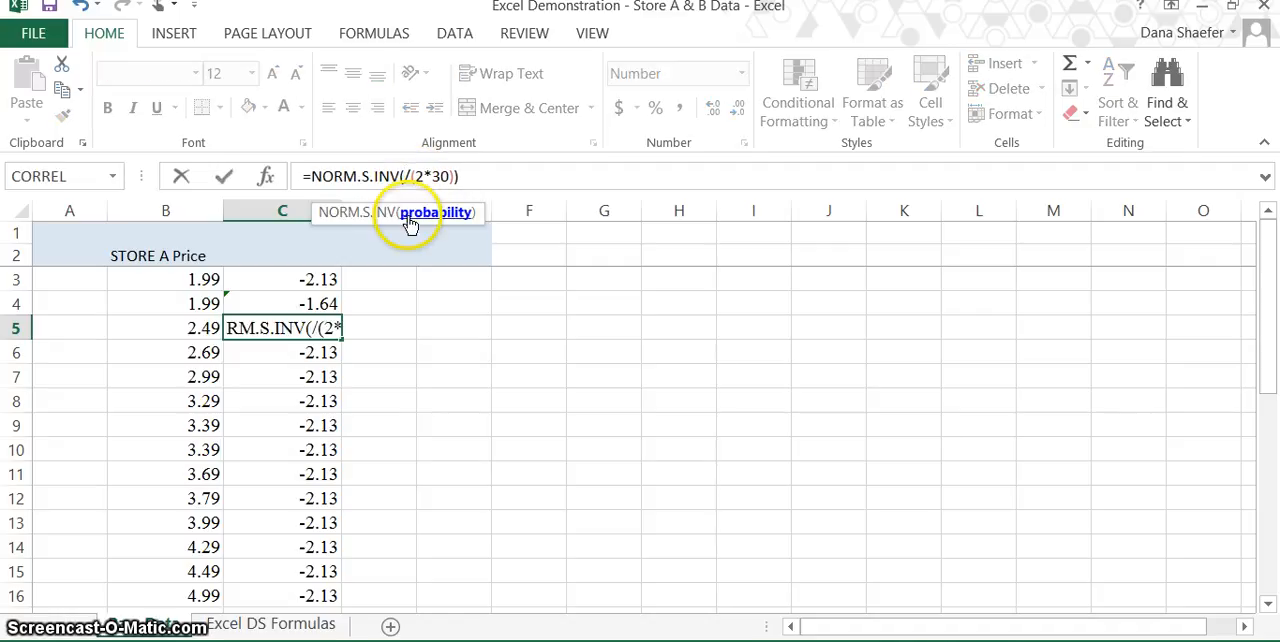
pyautogui.write('5')
pyautogui.press('Return')
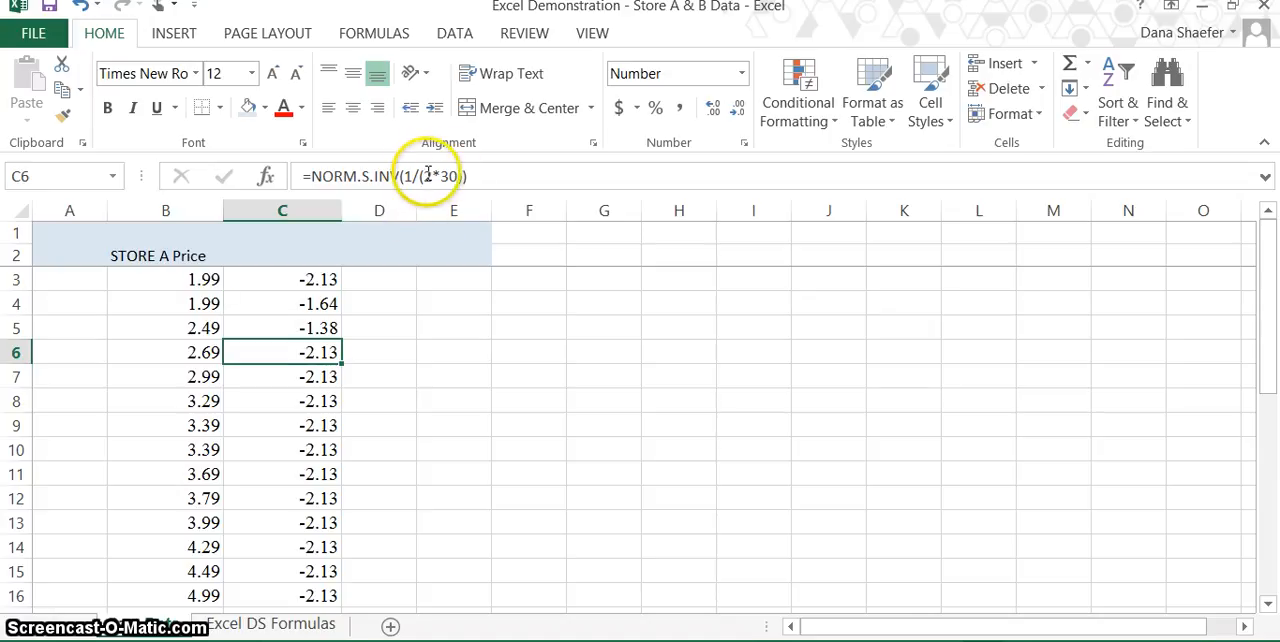
# Change the numerator of the NORM.S.INV formula in C6 to 7, giving =NORM.S.INV(7/(2*30)).
pyautogui.click(407, 176)
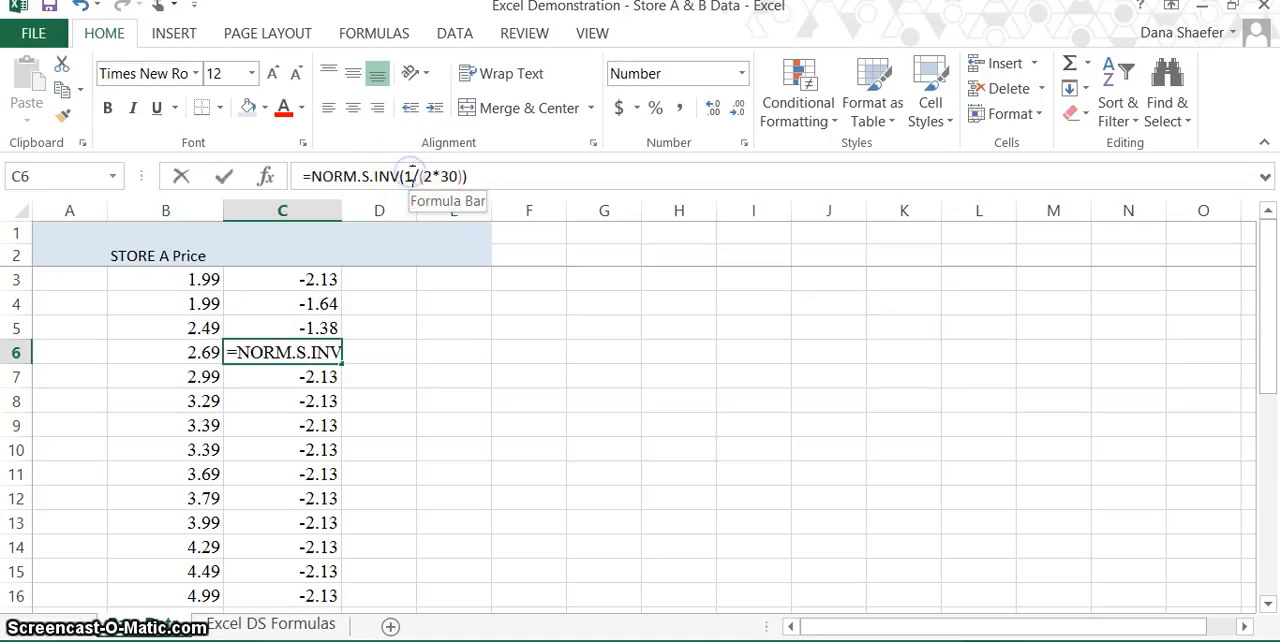
pyautogui.press('BackSpace')
pyautogui.write('7')
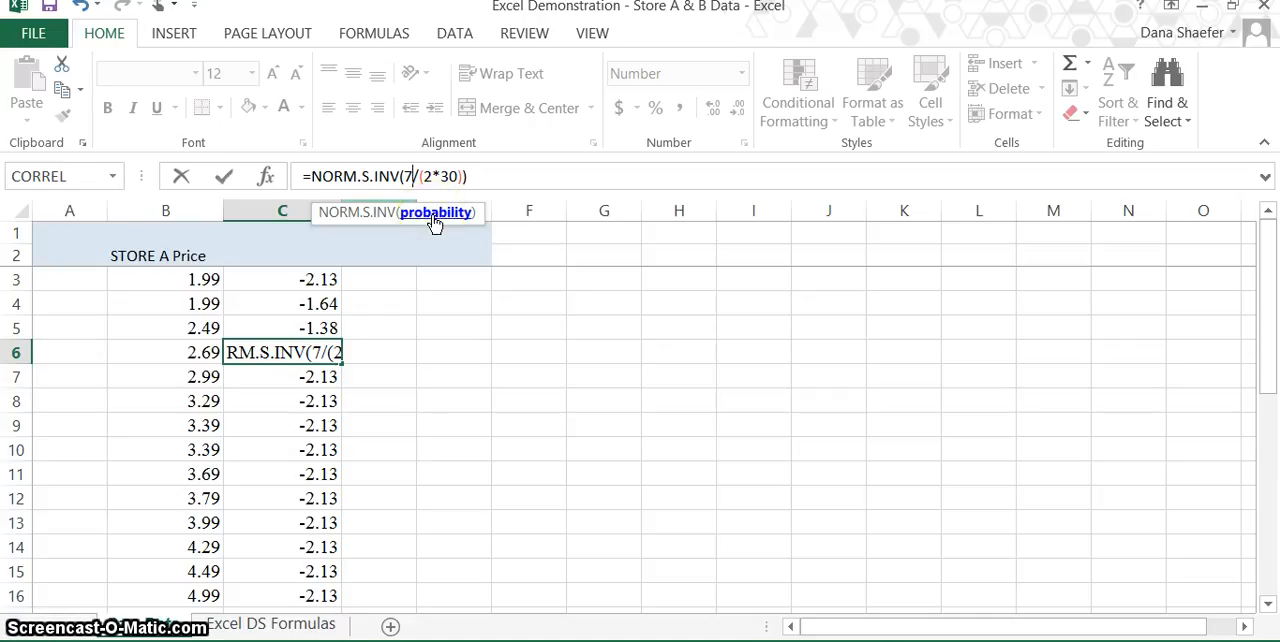
pyautogui.press('End')
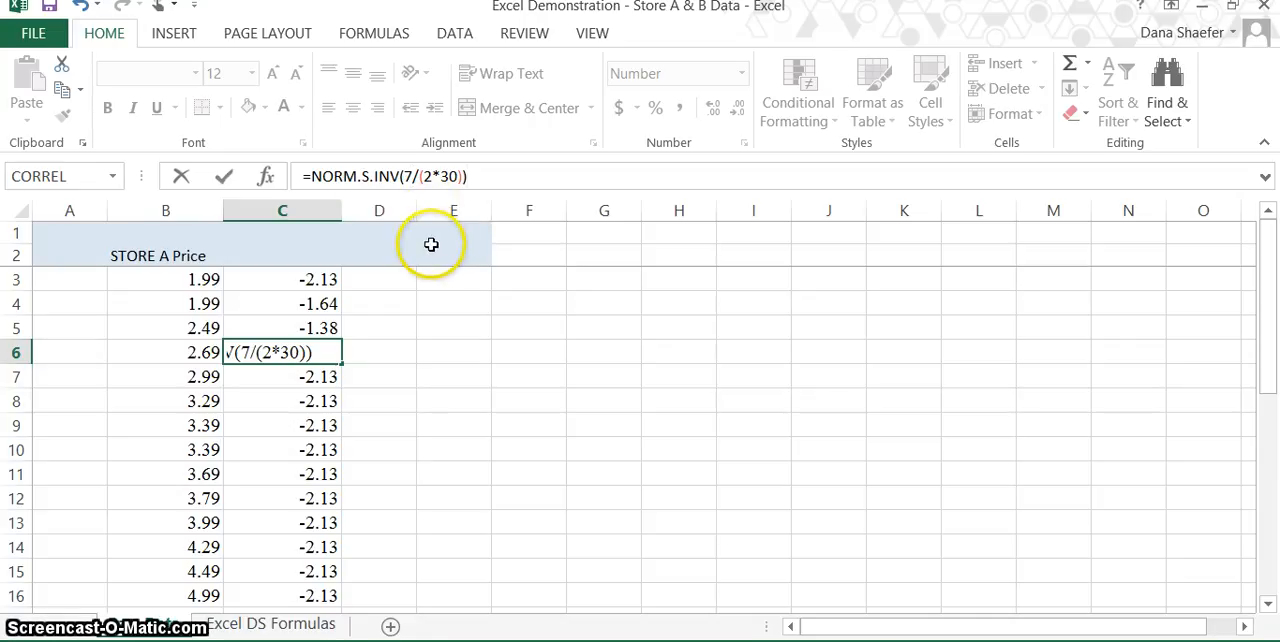
pyautogui.press('Return')
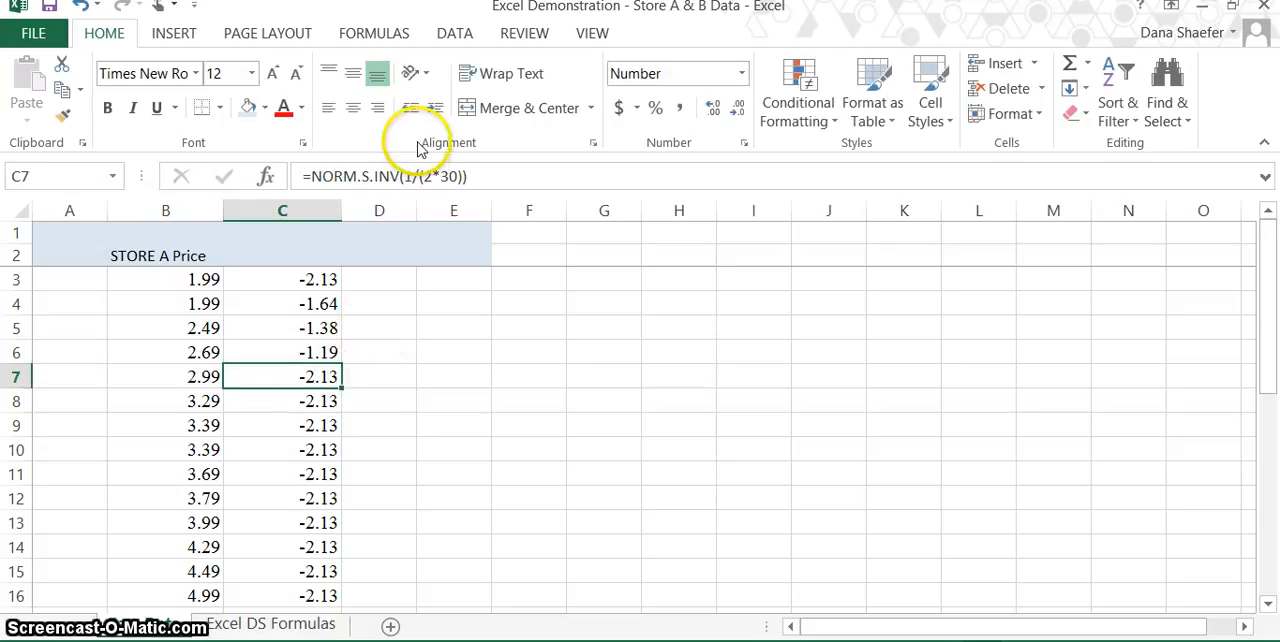
# Change the numerator of the NORM.S.INV formula in C7 to 9, giving =NORM.S.INV(9/(2*30)).
pyautogui.click(413, 176)
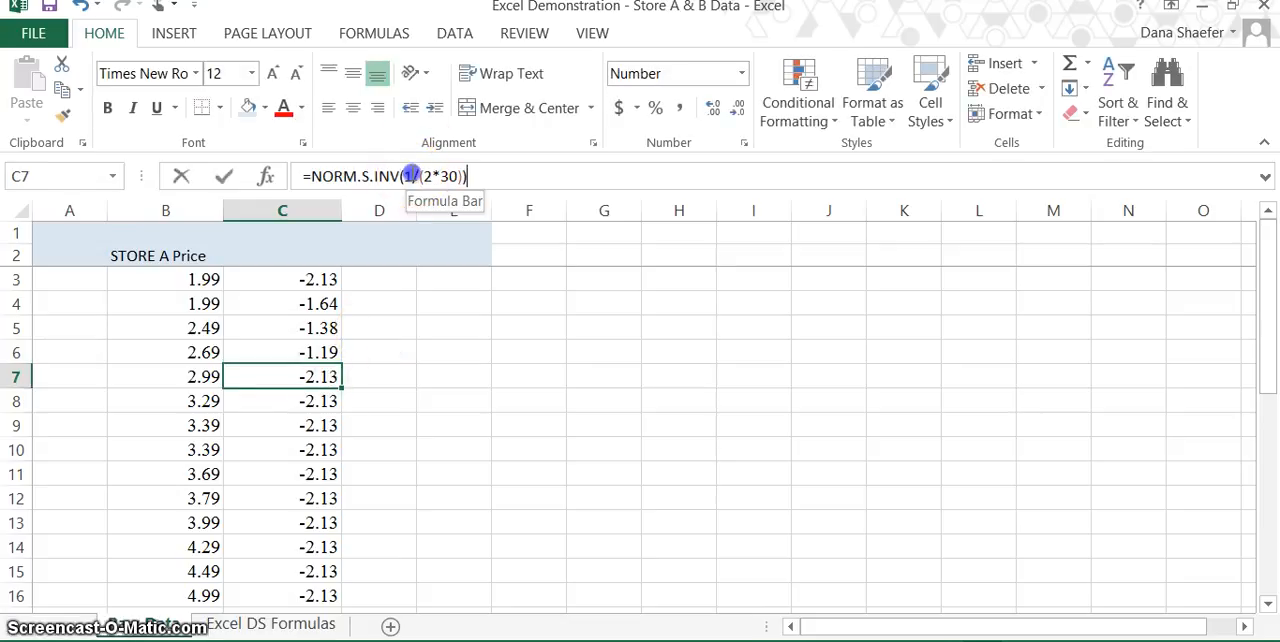
pyautogui.press('BackSpace')
pyautogui.write('9')
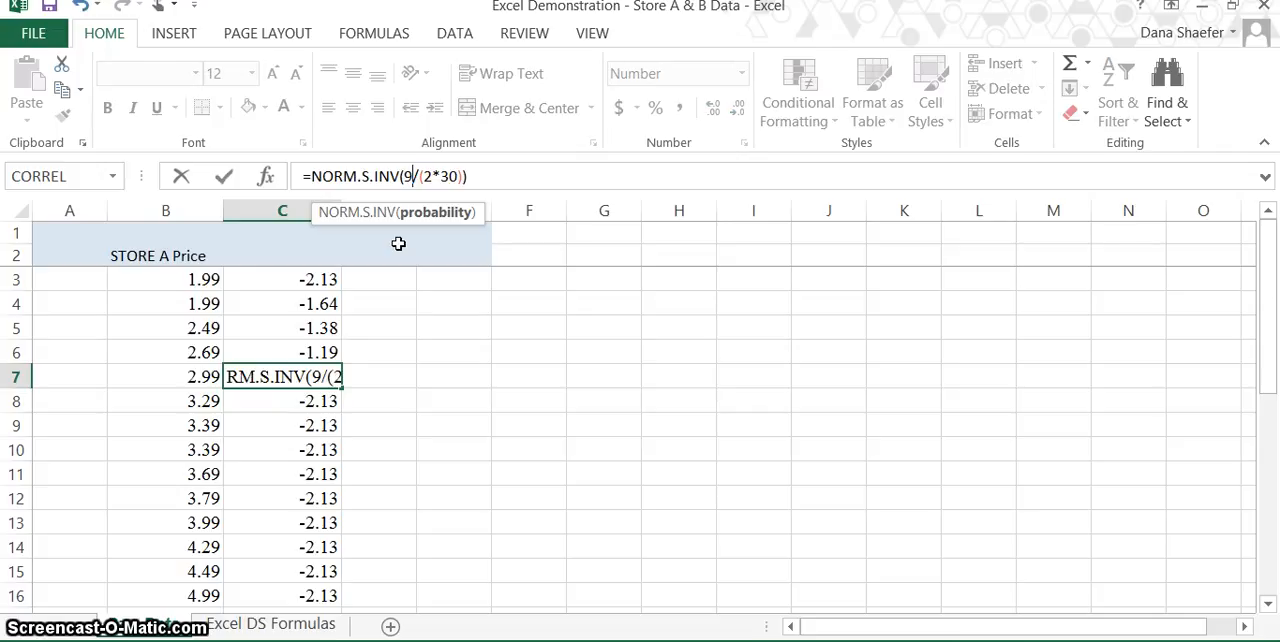
pyautogui.press('Return')
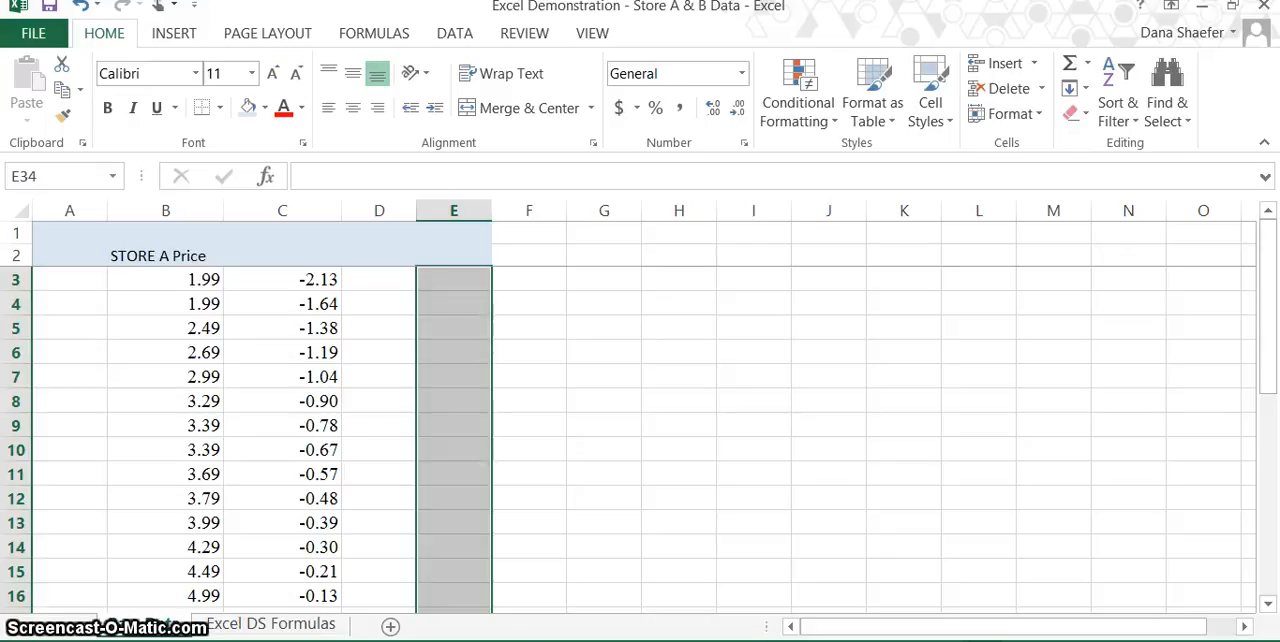
# Review the numerators of the NORM.S.INV formulas in cells C3 through C7.
pyautogui.click(311, 304)
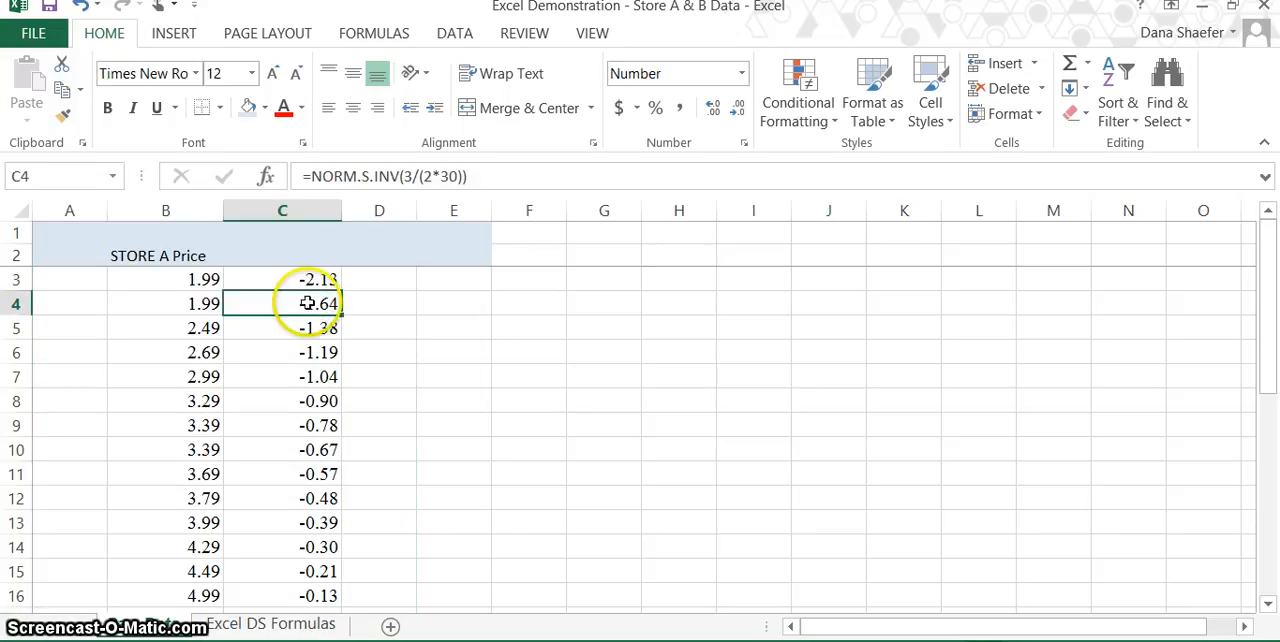
pyautogui.click(310, 280)
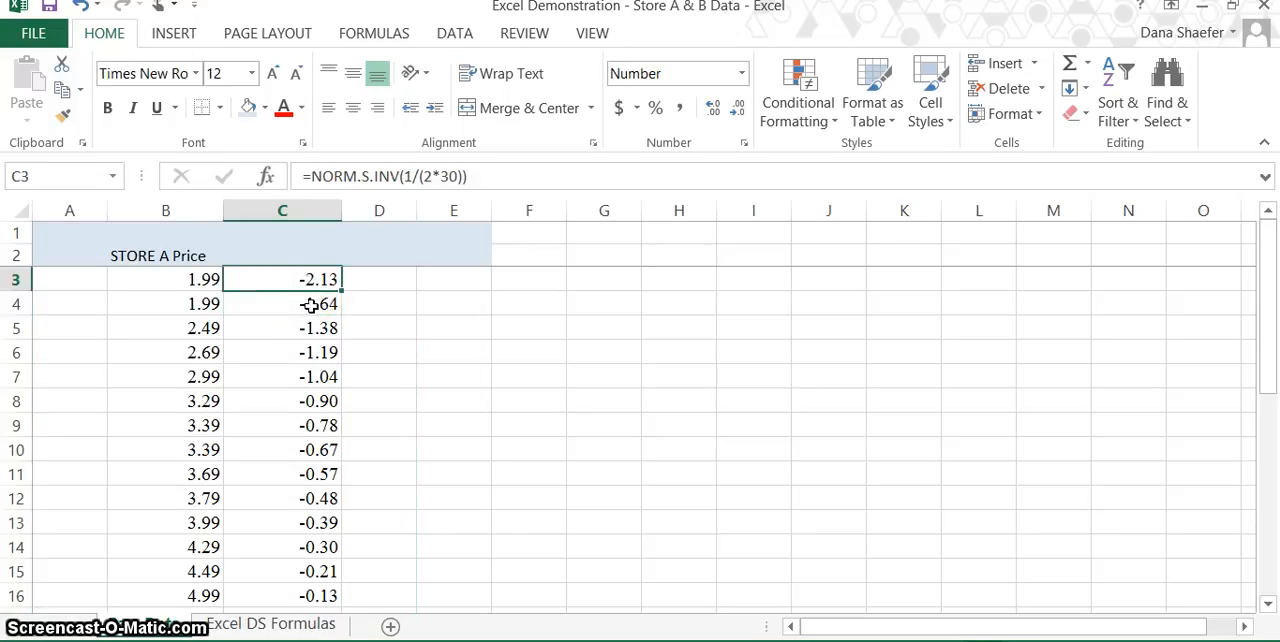
pyautogui.click(311, 302)
pyautogui.click(311, 328)
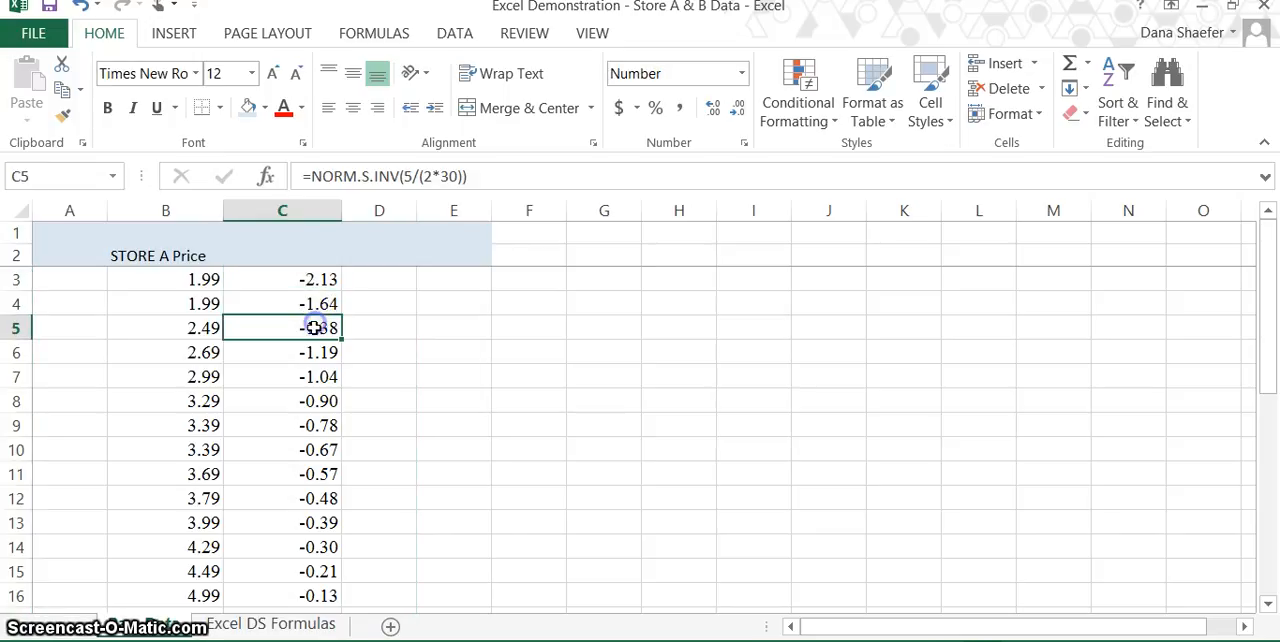
pyautogui.click(317, 348)
pyautogui.click(314, 372)
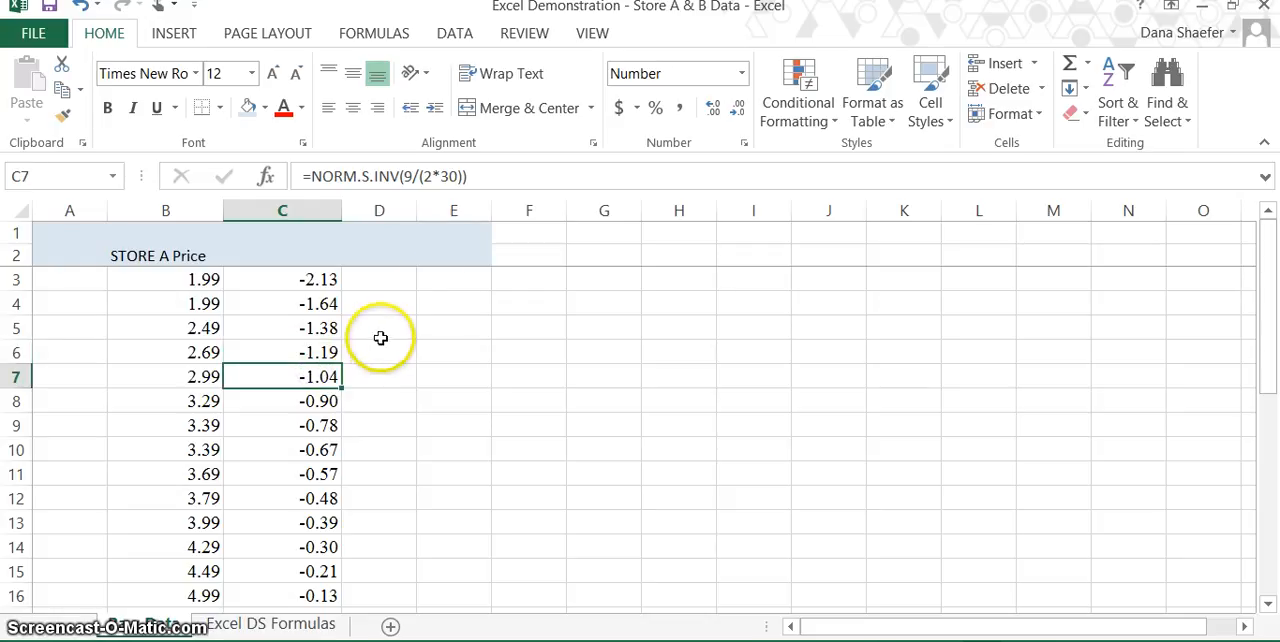
# Enter the odd numbers 1, 3 and 5 in cells E3, E4 and E5.
pyautogui.click(458, 277)
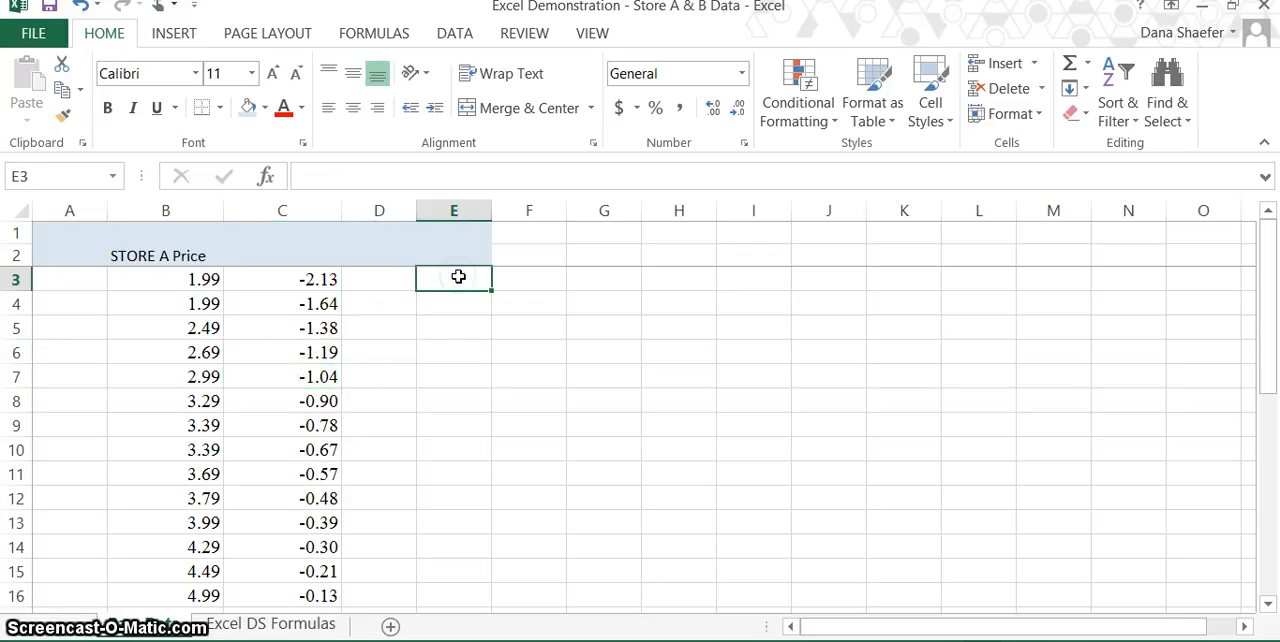
pyautogui.write('1')
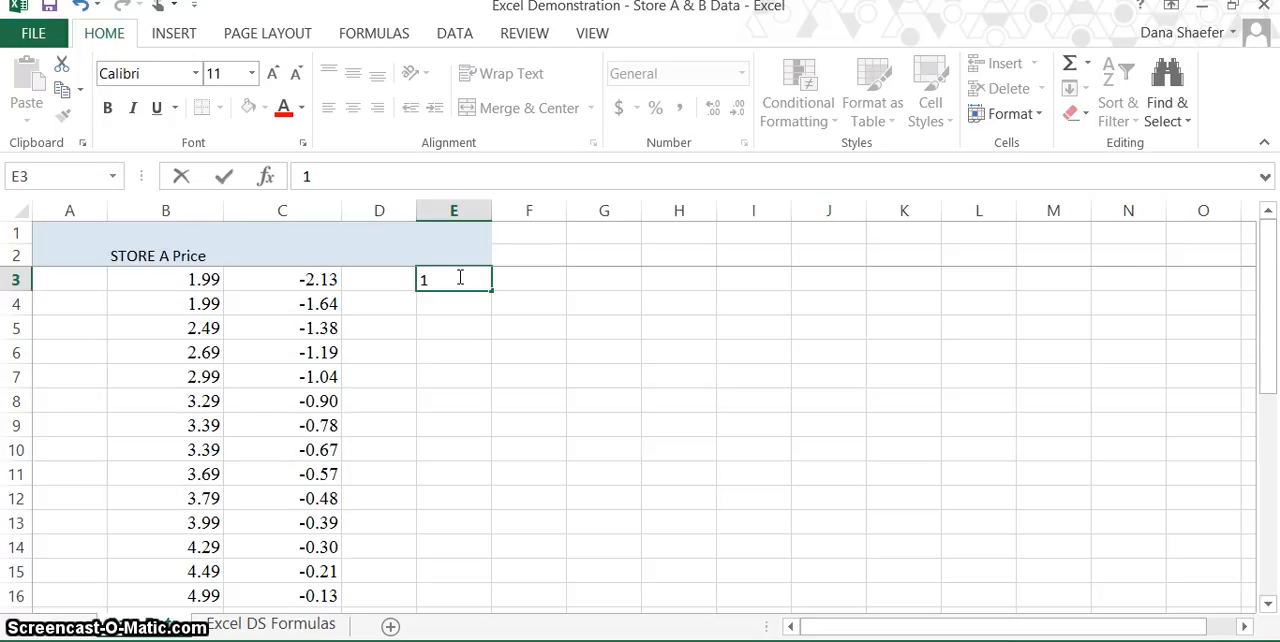
pyautogui.press('Return')
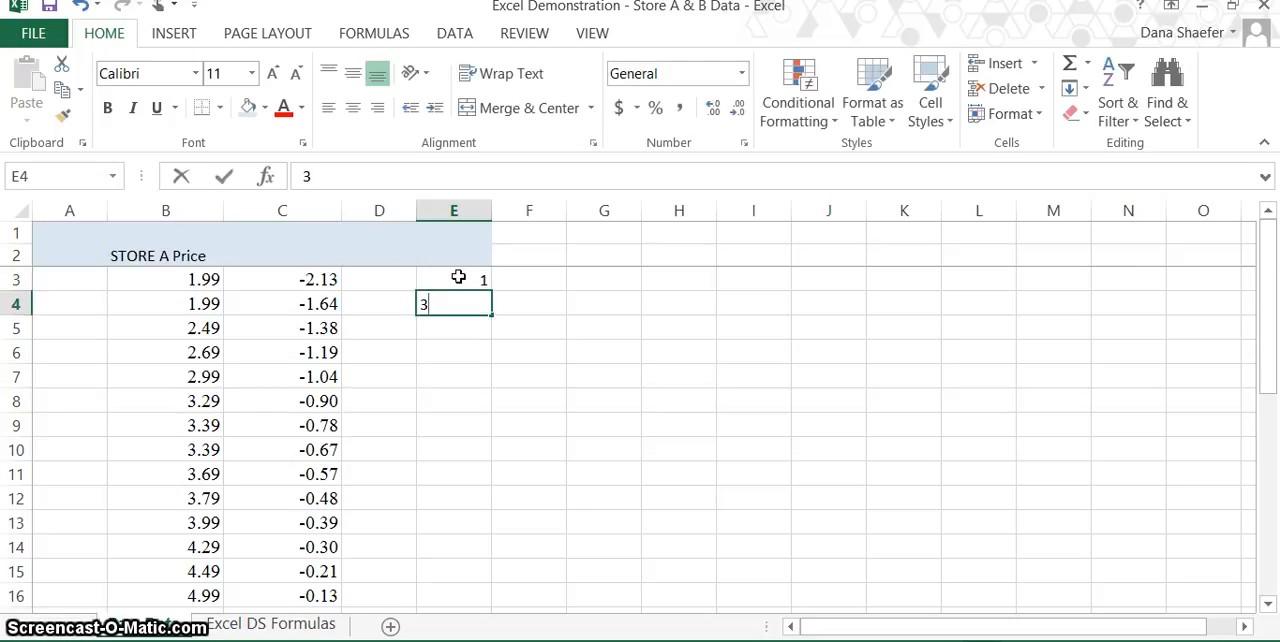
pyautogui.press('Return')
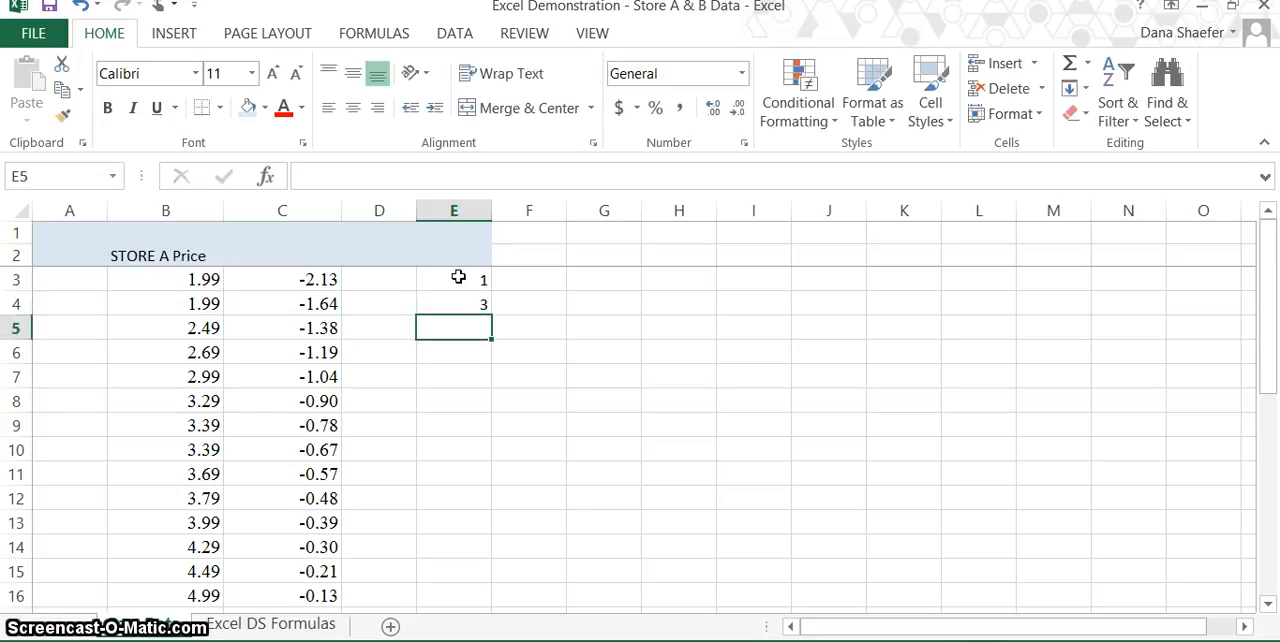
pyautogui.click(460, 357)
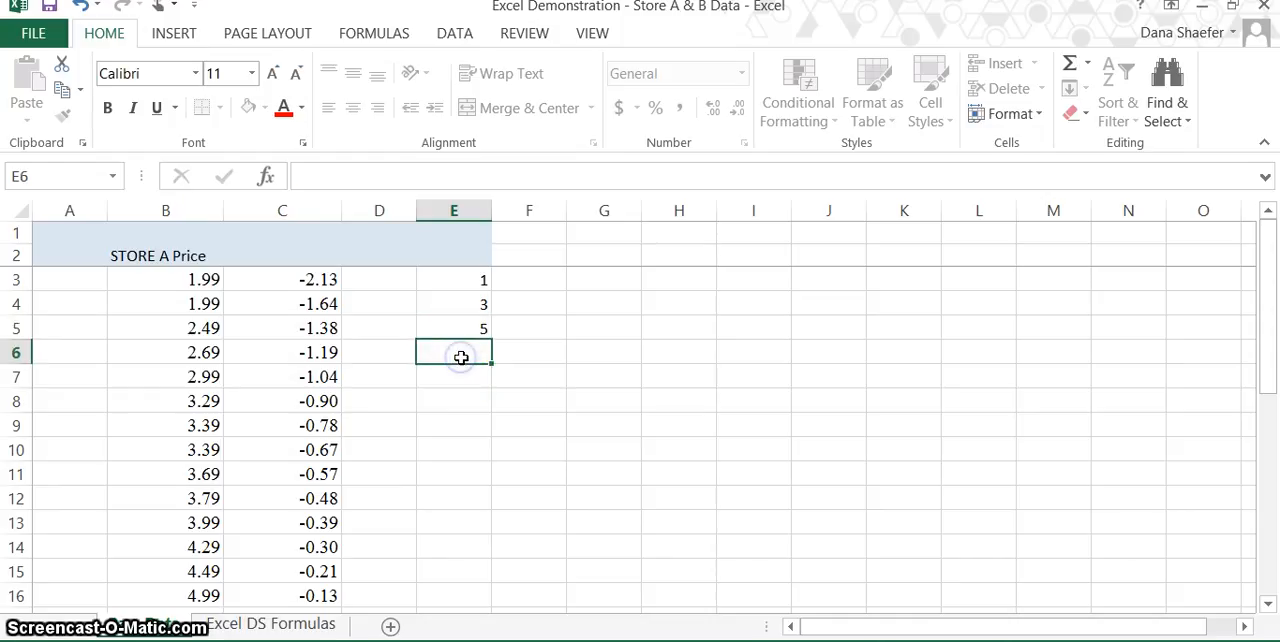
# Extend the odd-number series from E4:E5 down through E32, alongside the last Store A price.
pyautogui.click(474, 309)
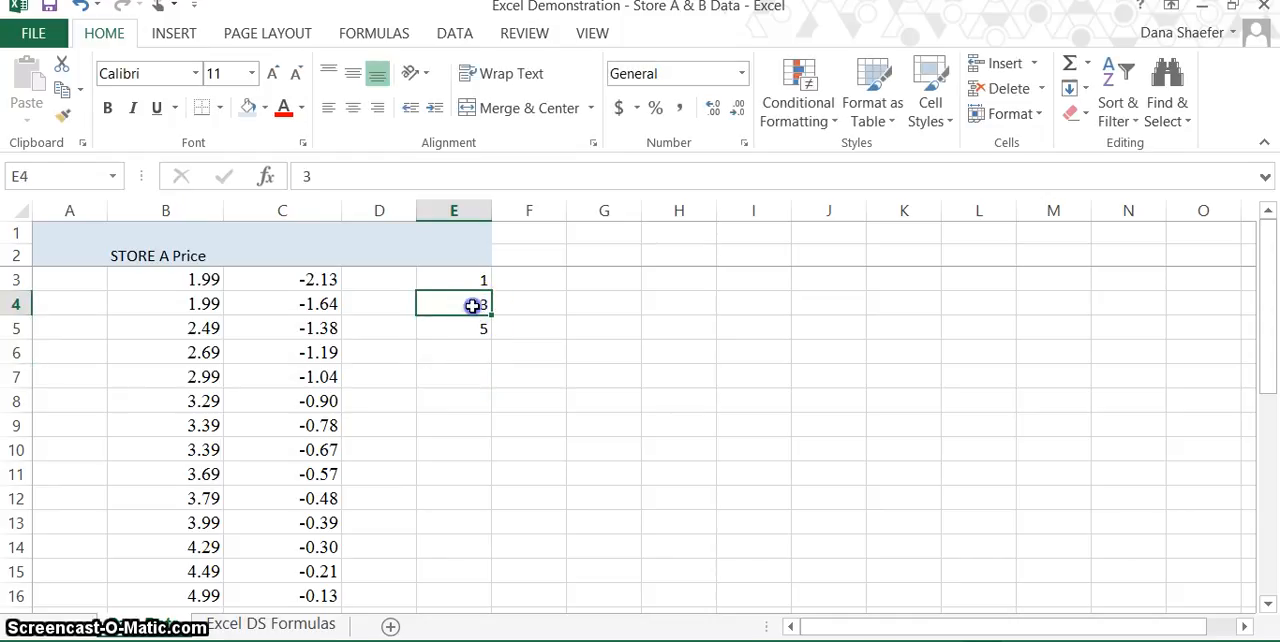
pyautogui.moveTo(473, 306); pyautogui.dragTo(474, 325)
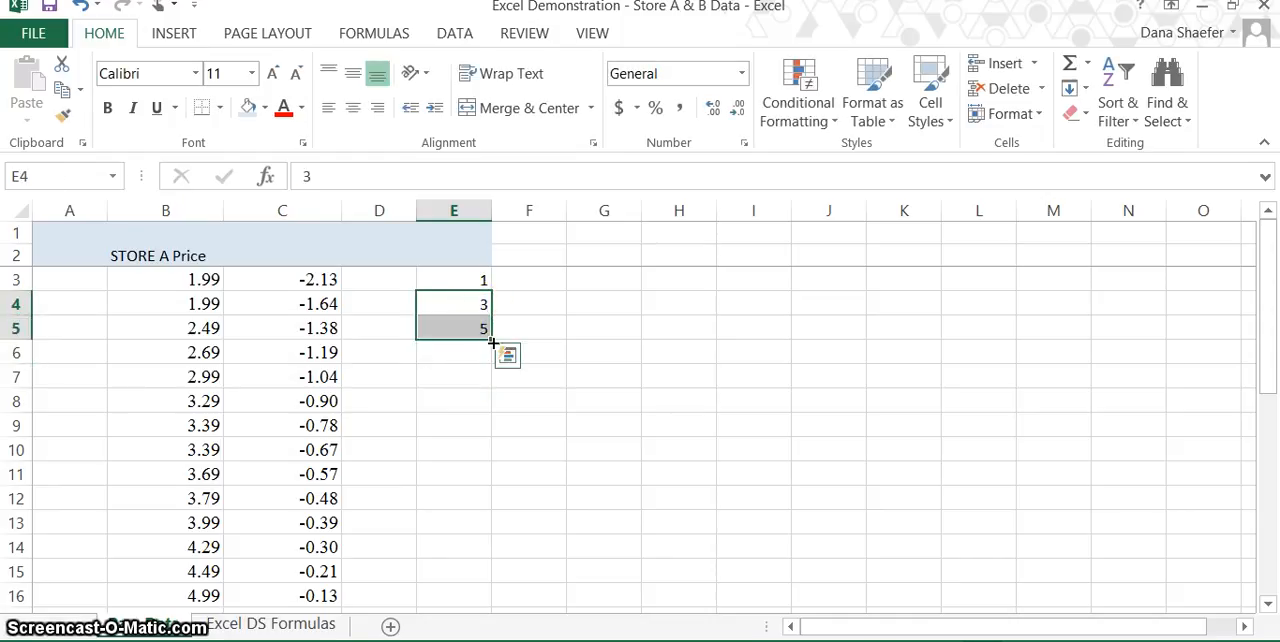
pyautogui.moveTo(493, 341); pyautogui.dragTo(478, 543)
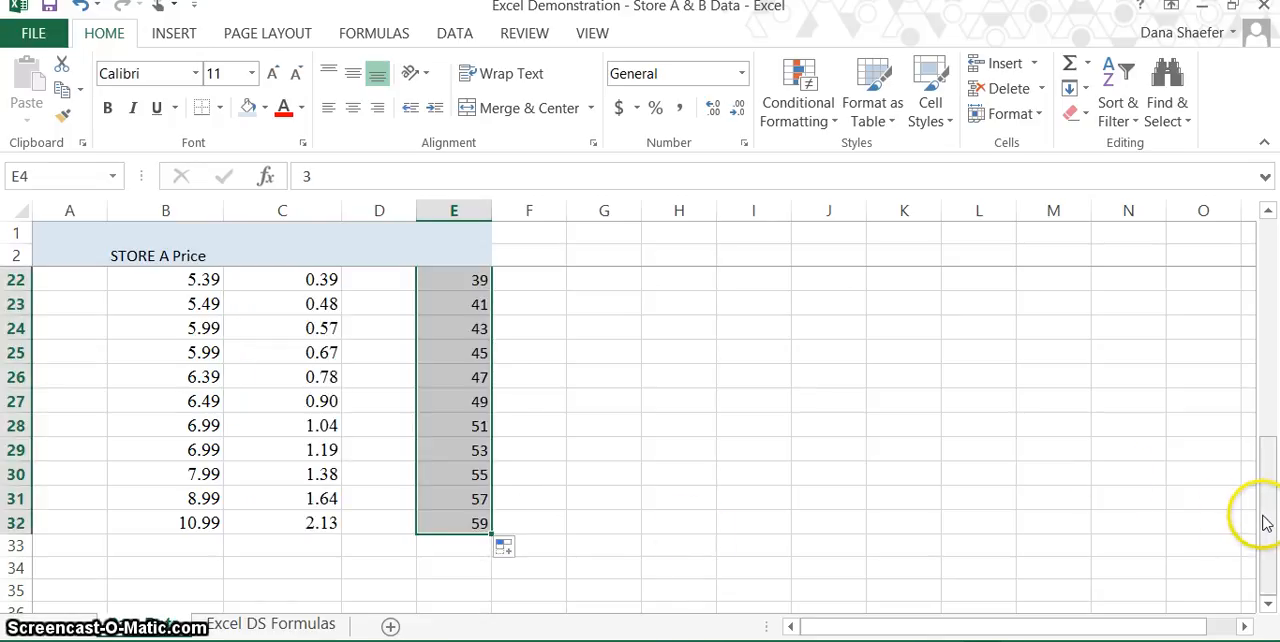
pyautogui.moveTo(1265, 522); pyautogui.dragTo(1267, 270)
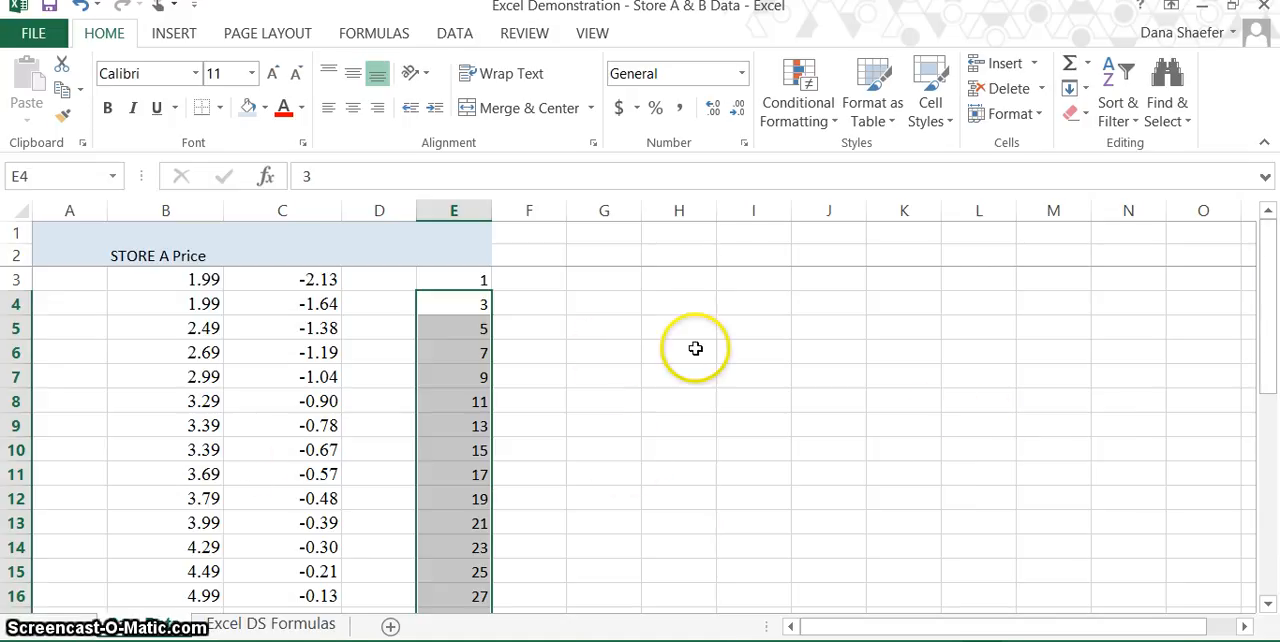
# Replace the fixed numerator in C4 with a reference to E4, making the formula =NORM.S.INV(+E4/(2*30)).
pyautogui.click(316, 306)
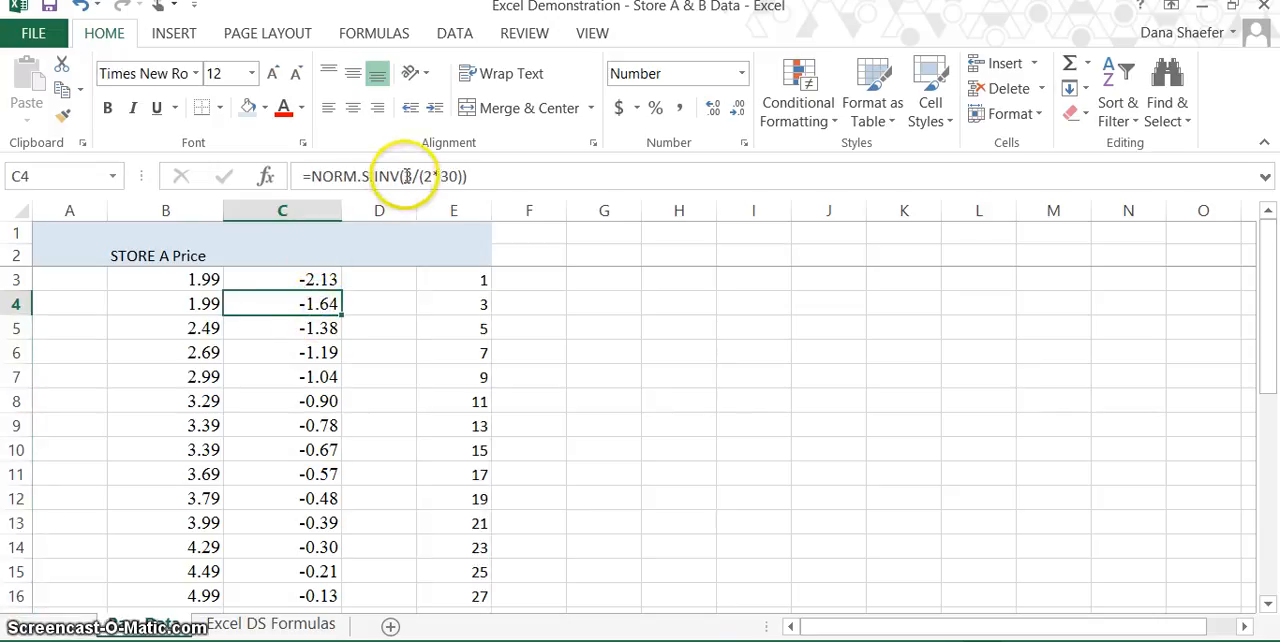
pyautogui.click(410, 176)
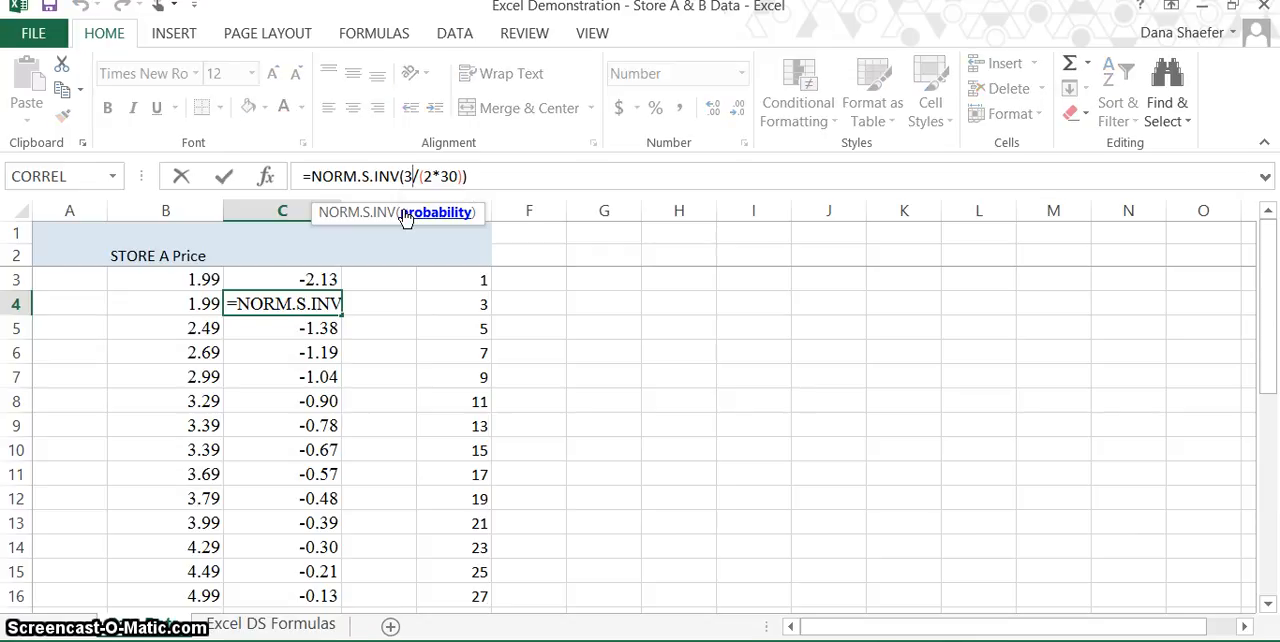
pyautogui.press('BackSpace')
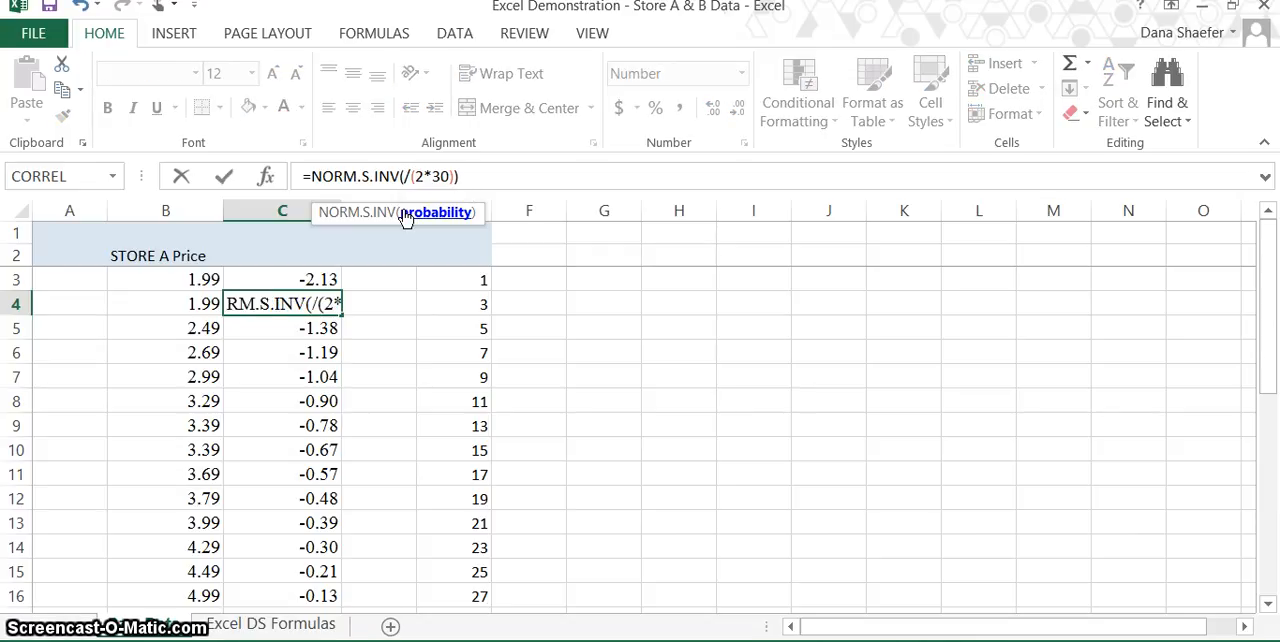
pyautogui.write('+')
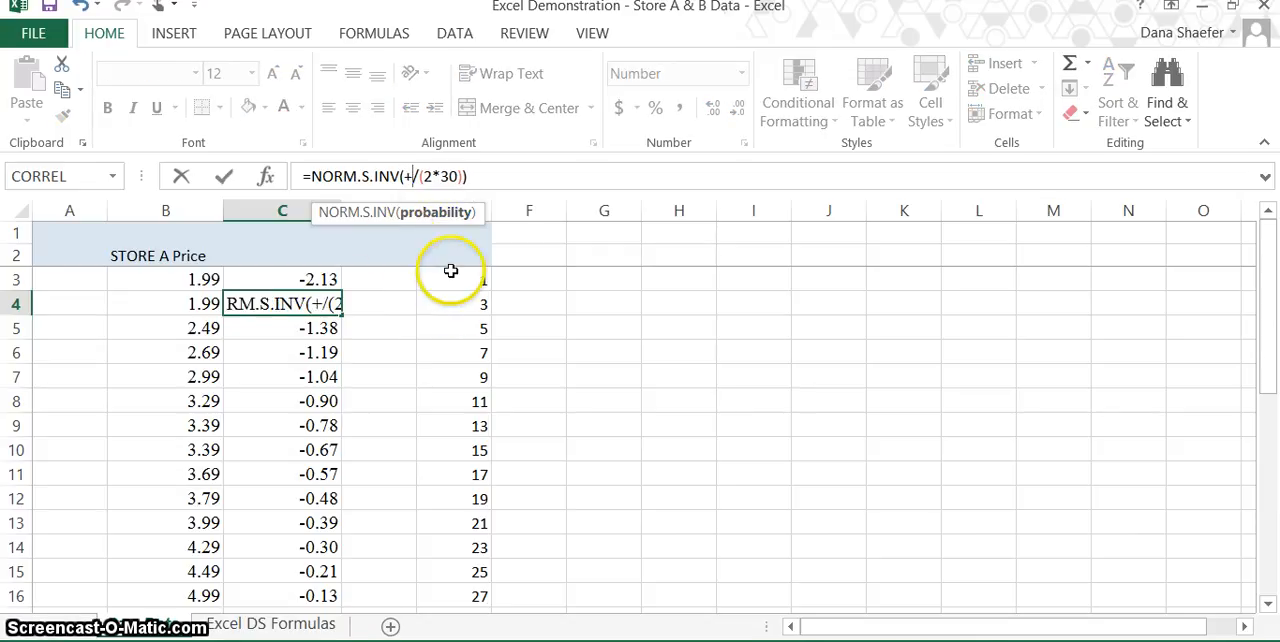
pyautogui.click(468, 305)
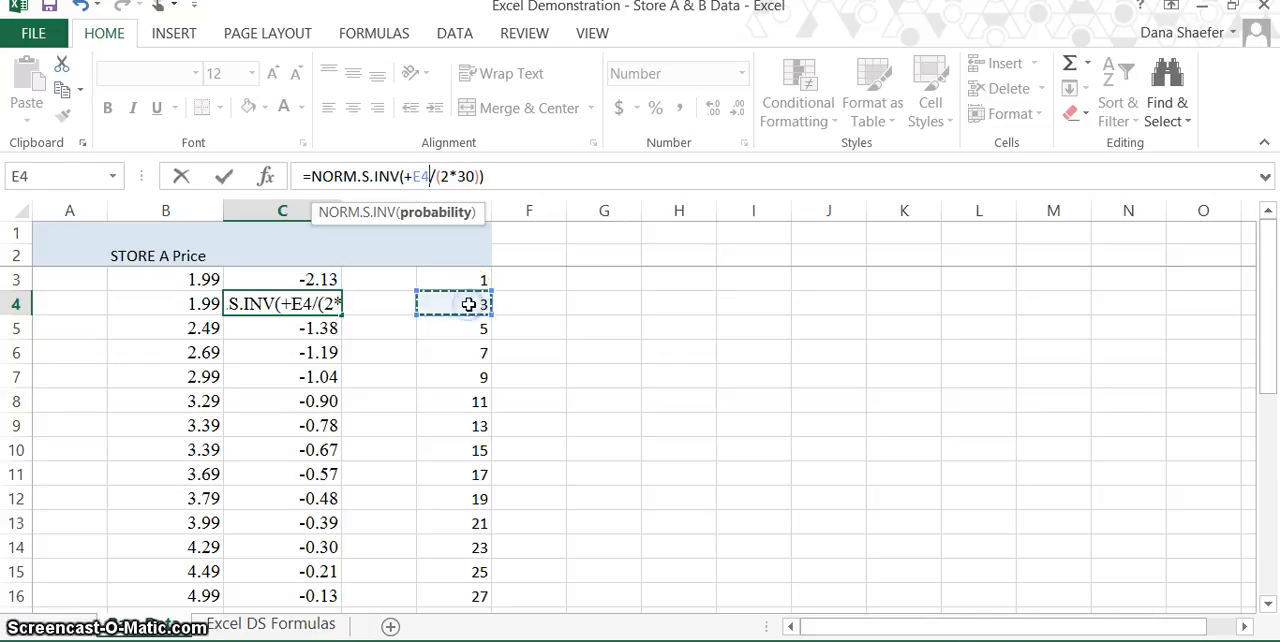
pyautogui.hotkey('ctrl', 'Return')
pyautogui.press('Down')
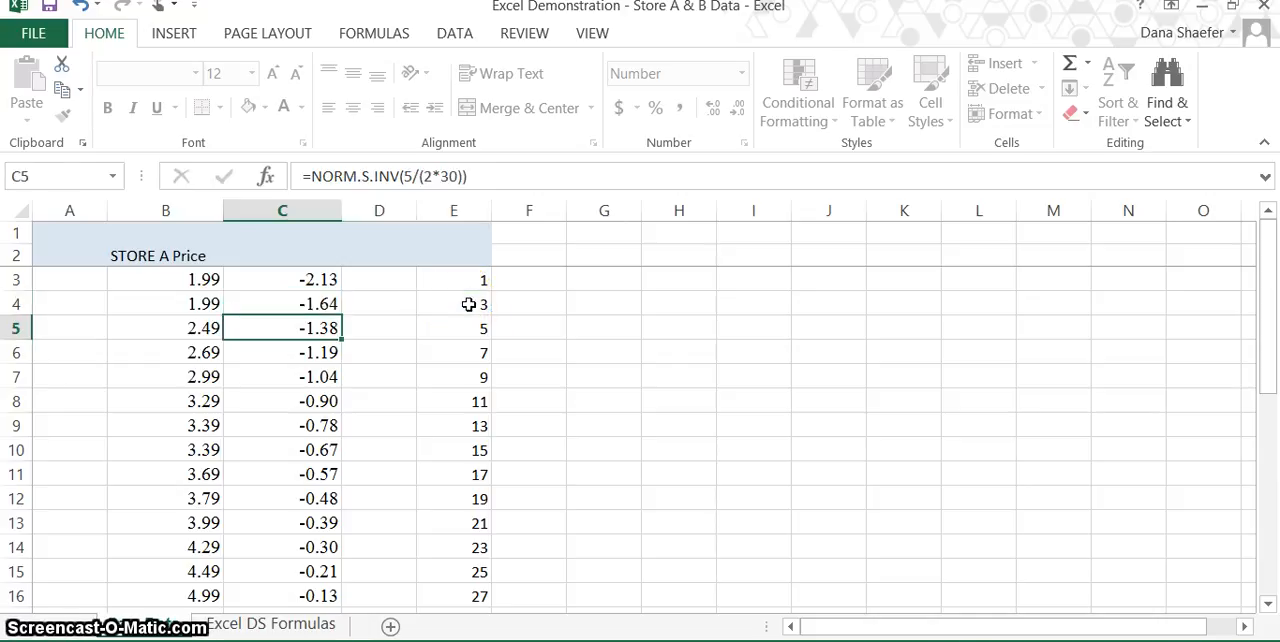
# Fill the E-referenced formula from C4 down through C6 and check the copied cell reference in C5.
pyautogui.click(325, 304)
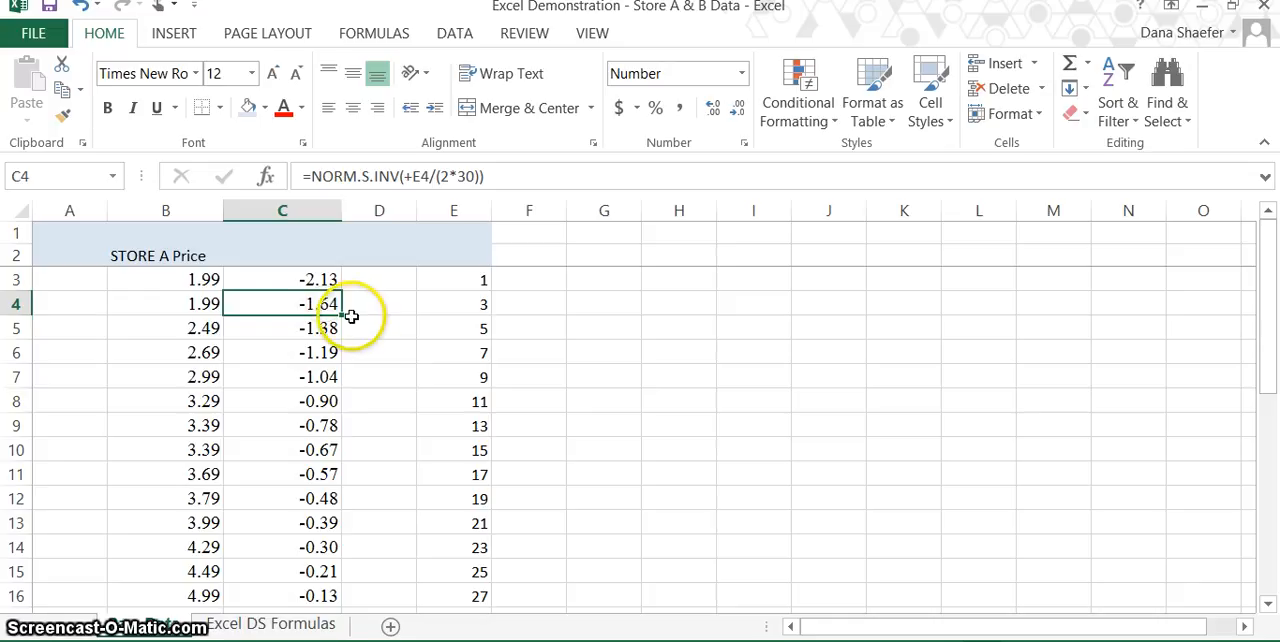
pyautogui.moveTo(341, 319); pyautogui.dragTo(343, 334)
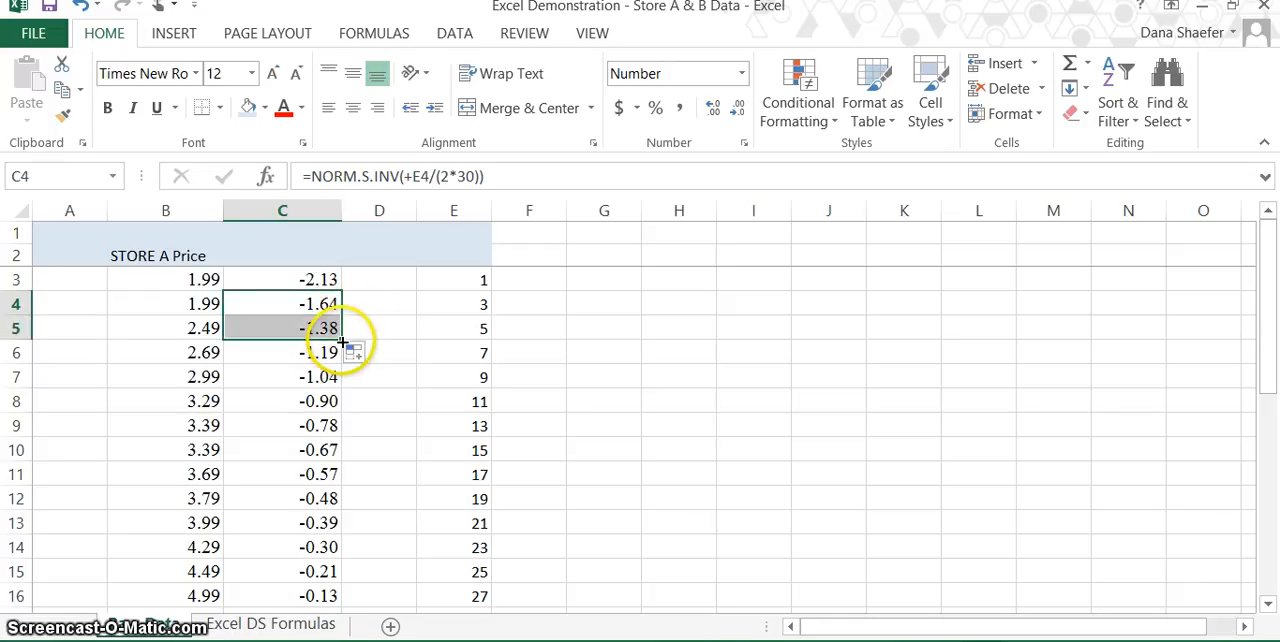
pyautogui.click(387, 316)
pyautogui.click(327, 328)
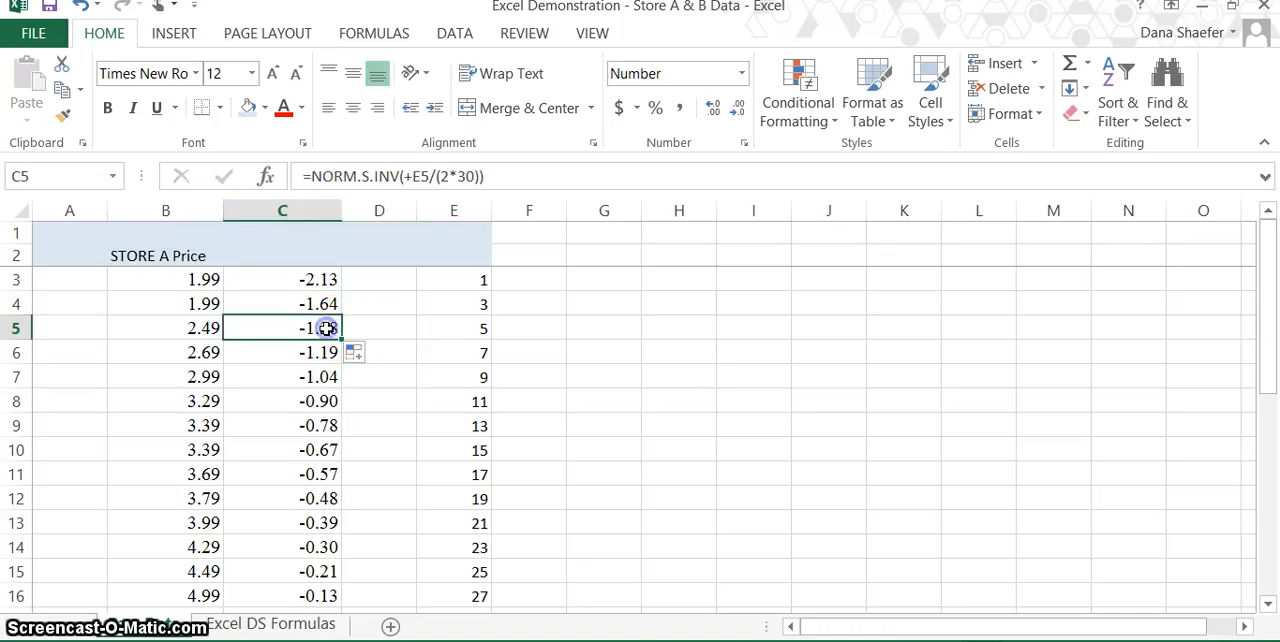
pyautogui.moveTo(341, 346); pyautogui.dragTo(343, 364)
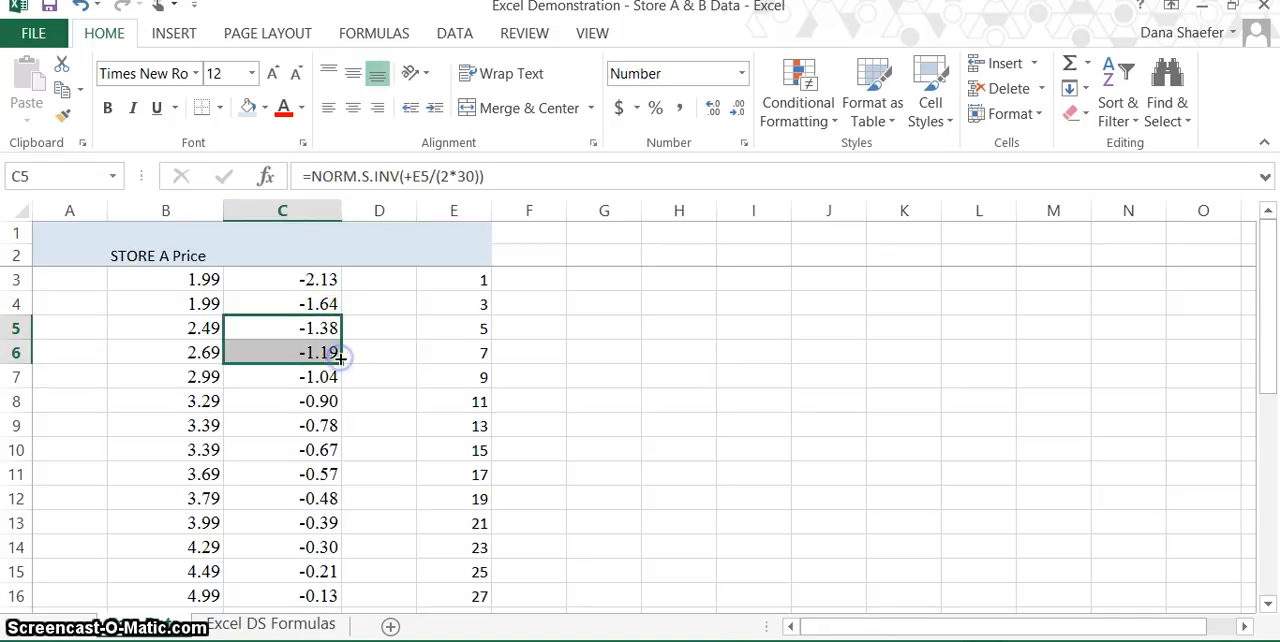
pyautogui.click(323, 303)
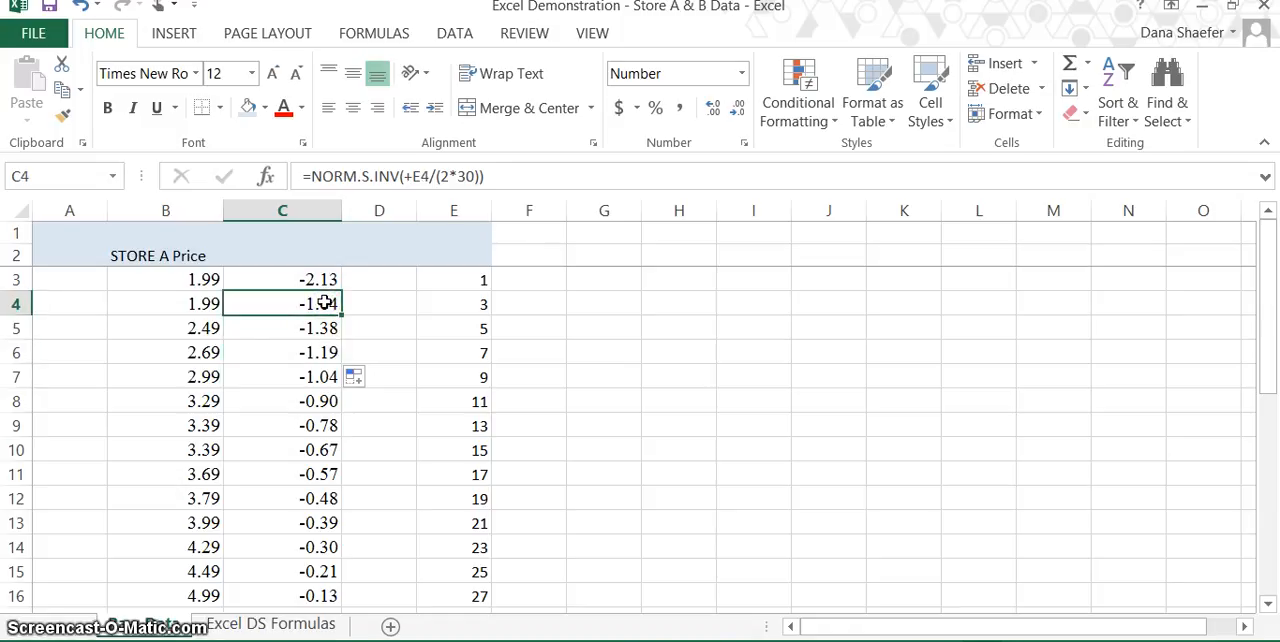
# Check the copied references in C5 and C6, and fill the NORM.S.INV formula from C6 down through C32.
pyautogui.click(321, 328)
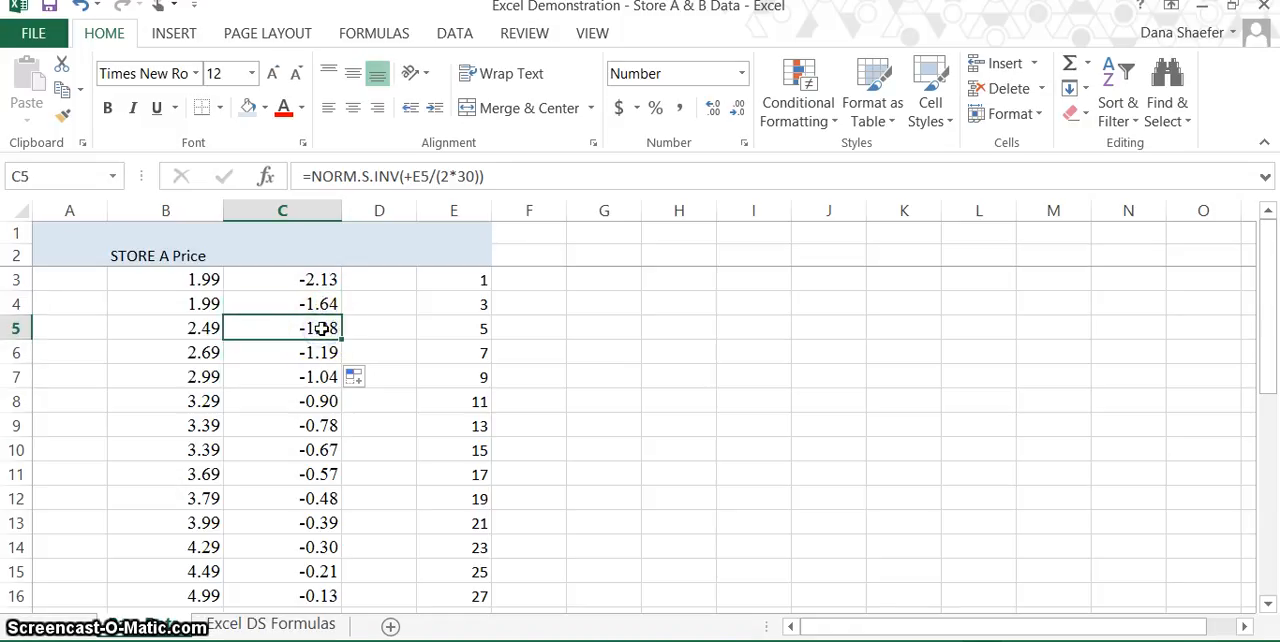
pyautogui.click(325, 353)
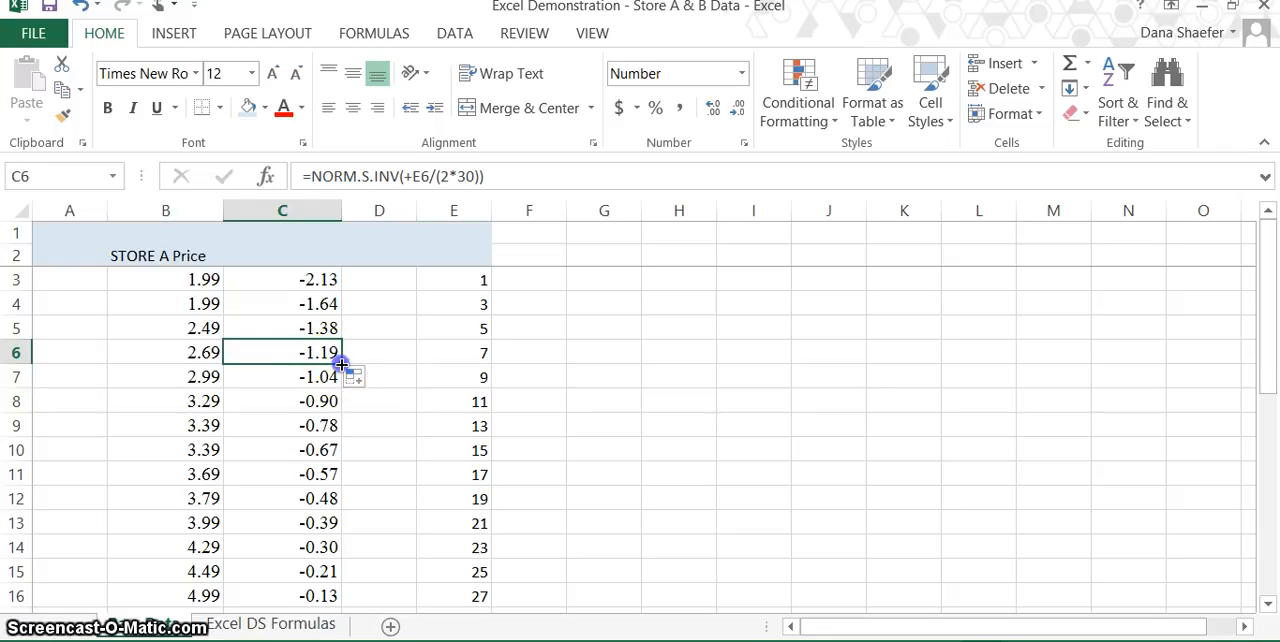
pyautogui.moveTo(342, 364); pyautogui.dragTo(342, 471)
pyautogui.moveTo(338, 563)
pyautogui.mouseDown()
pyautogui.moveTo(336, 627)
pyautogui.moveTo(331, 211)
pyautogui.moveTo(343, 417)
pyautogui.mouseUp()
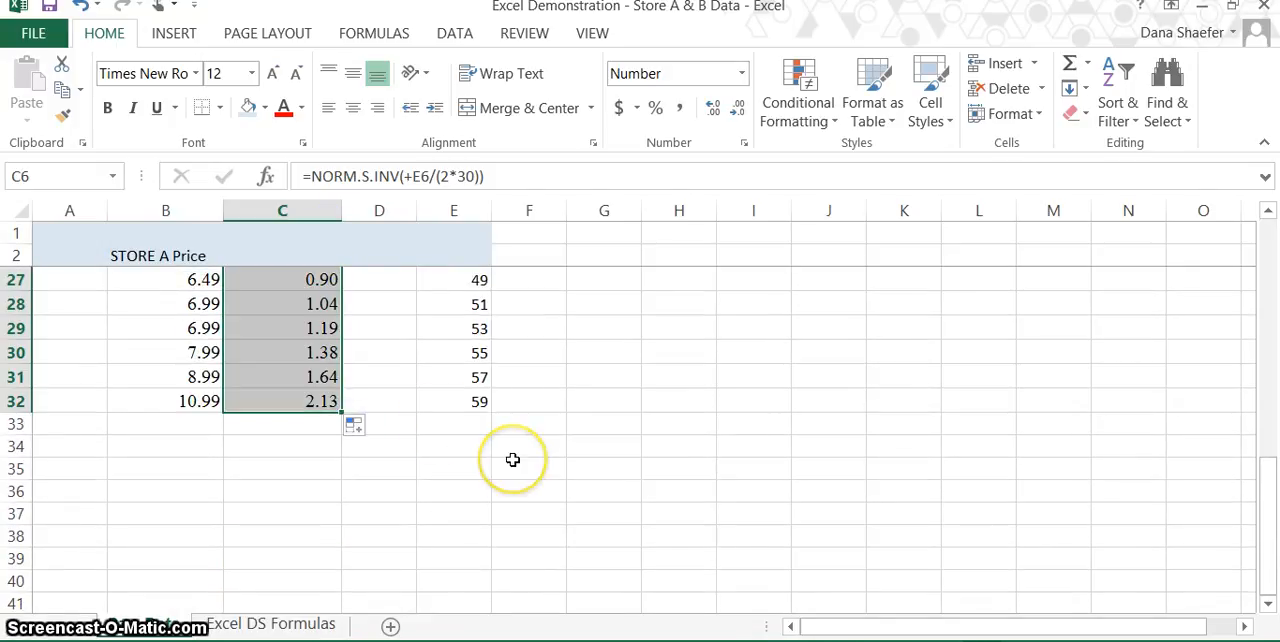
# Insert a markers-only scatter chart from the Store A prices and their quantiles in B3:C32.
pyautogui.scroll(8, 510, 458)
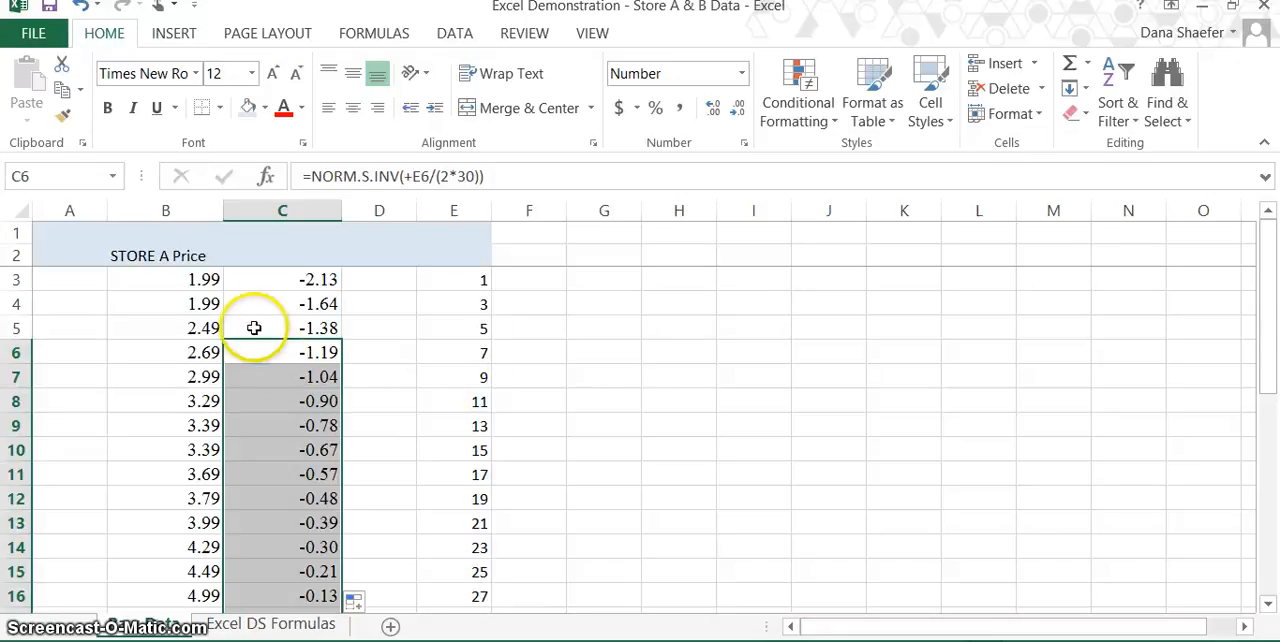
pyautogui.click(208, 285)
pyautogui.moveTo(226, 288); pyautogui.dragTo(300, 522)
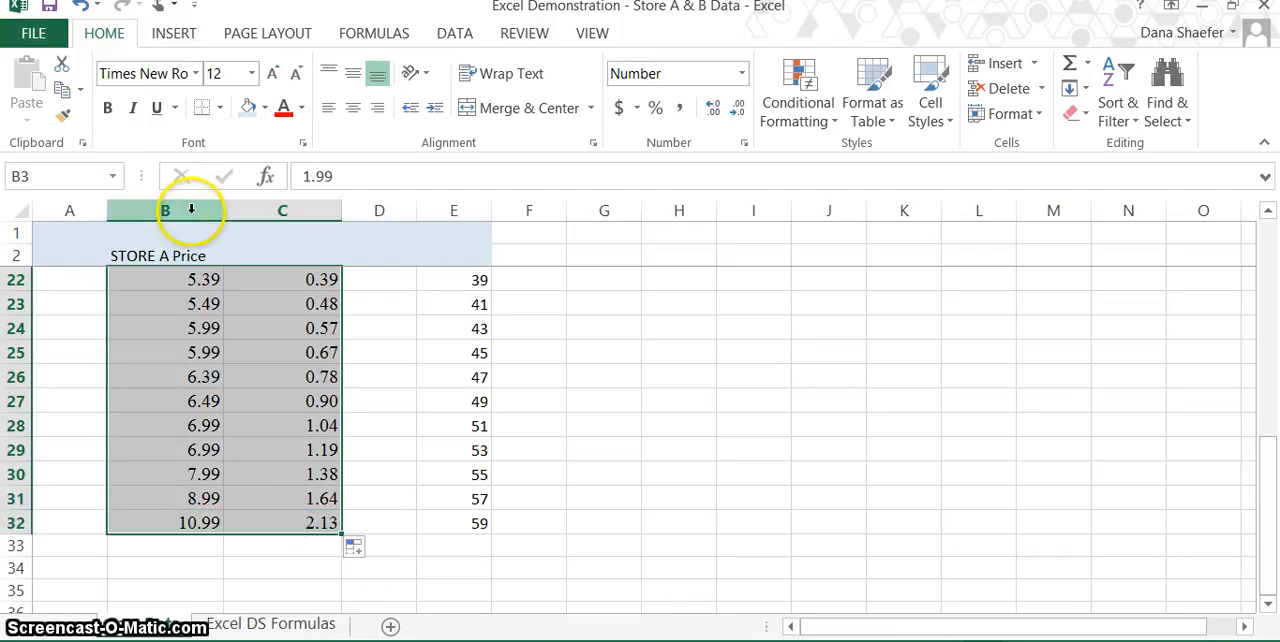
pyautogui.click(174, 35)
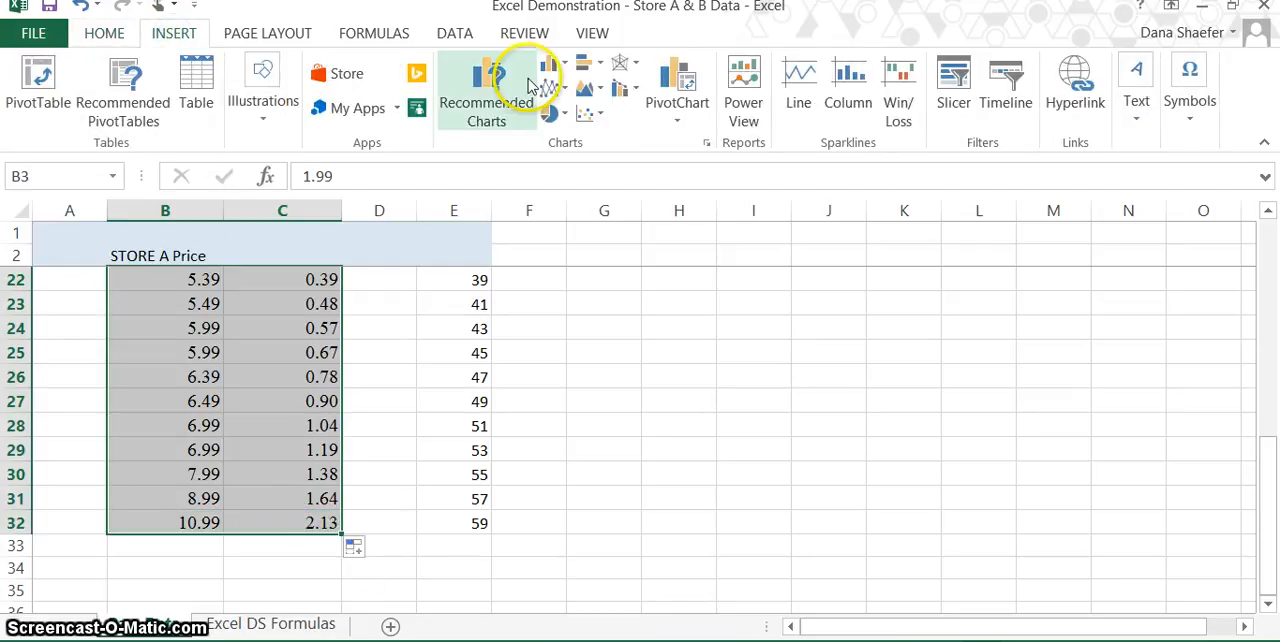
pyautogui.click(588, 118)
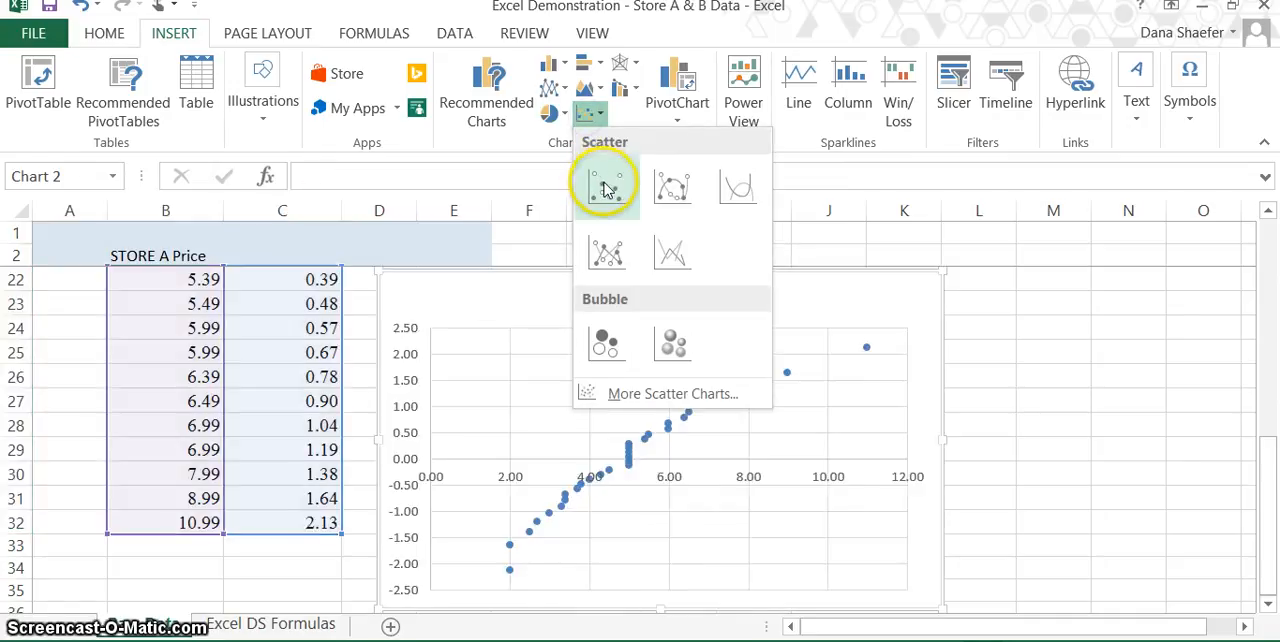
pyautogui.click(603, 184)
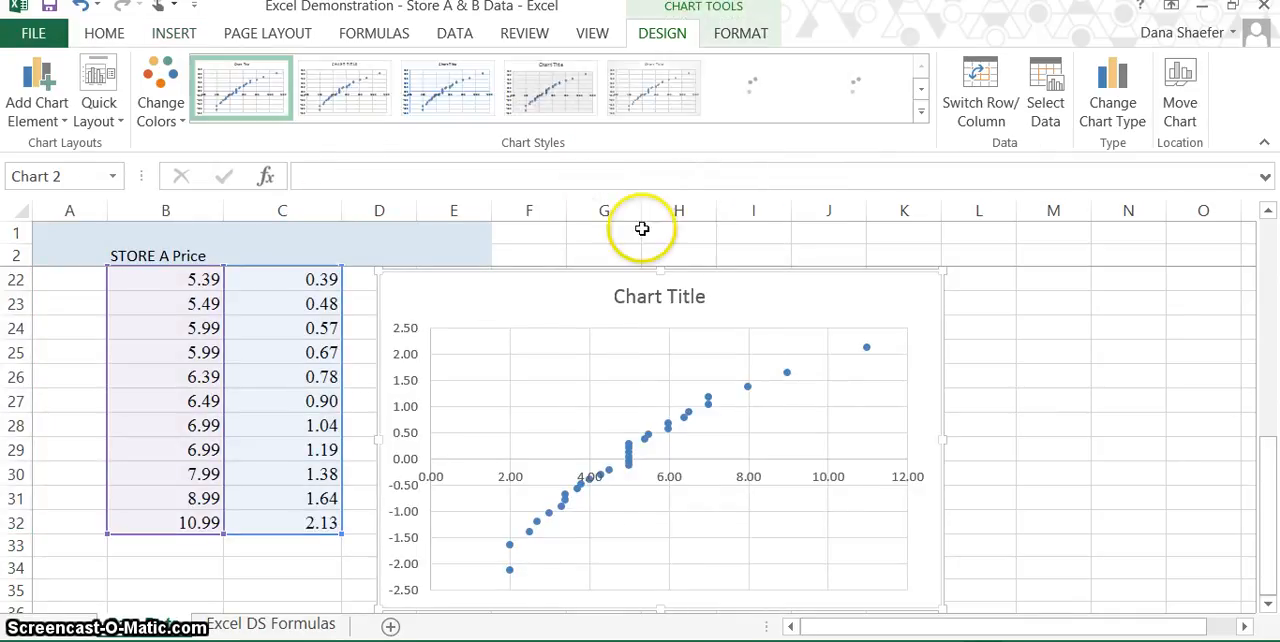
# Change the chart title to "Normal Quantile Plot for Prices of Items at Store A", with a line break before "Prices".
pyautogui.click(652, 308)
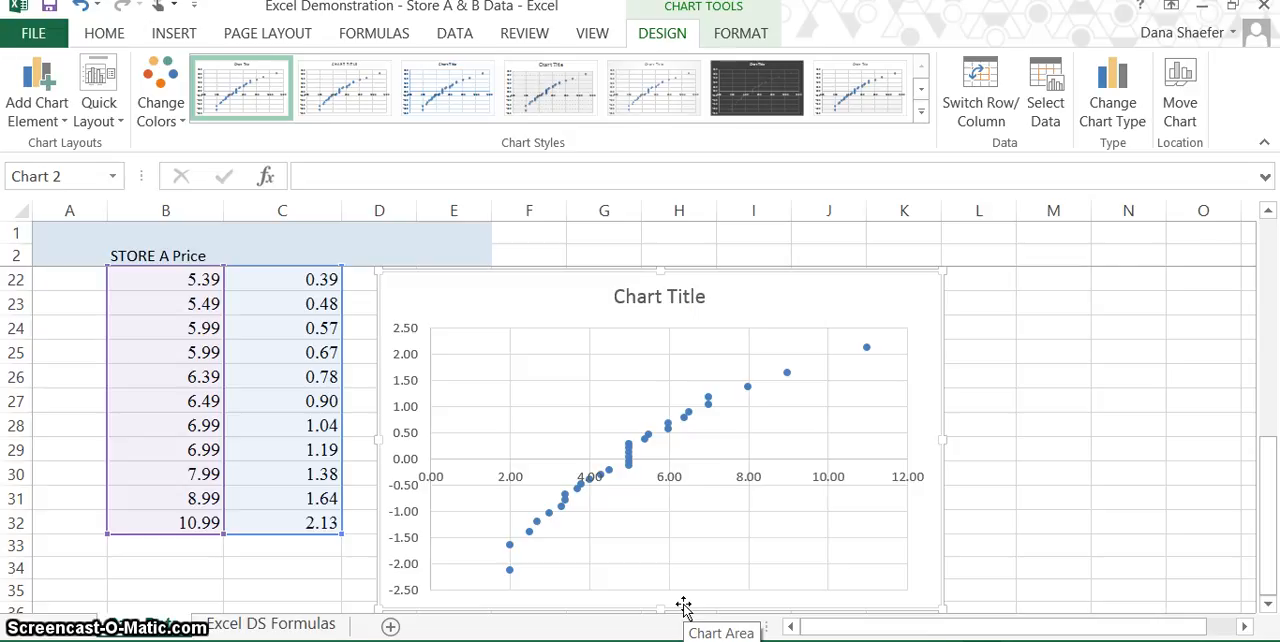
pyautogui.click(686, 297)
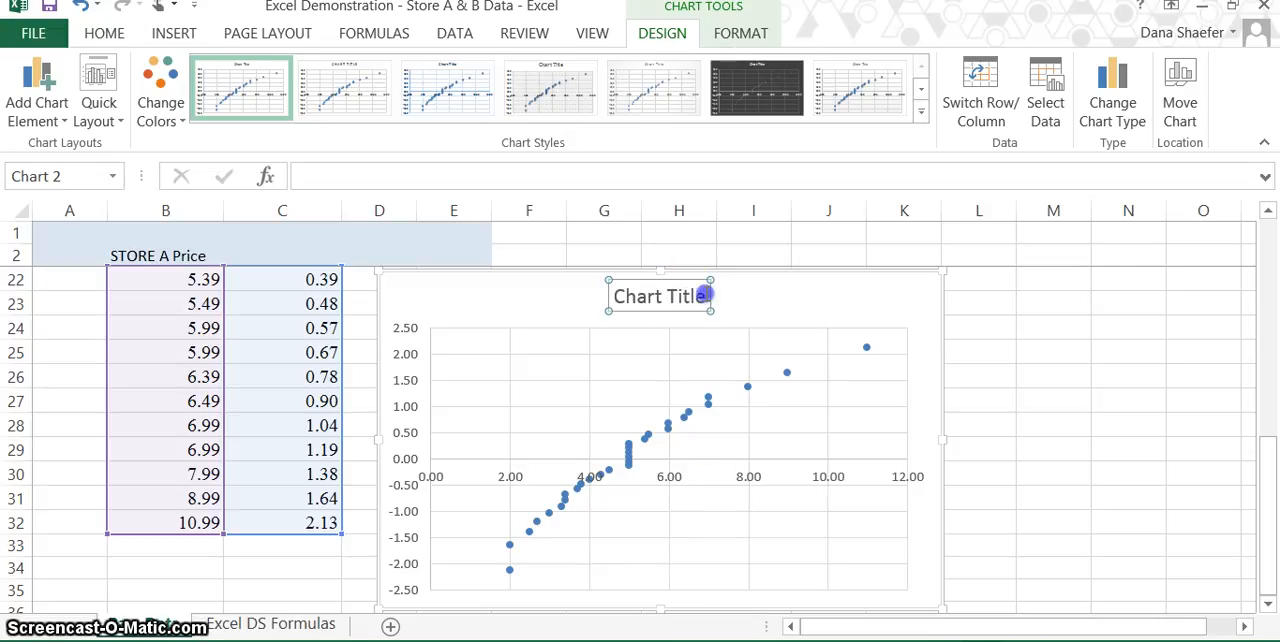
pyautogui.click(702, 296)
pyautogui.press('BackSpace')
pyautogui.press('BackSpace')
pyautogui.press('BackSpace')
pyautogui.press('BackSpace')
pyautogui.press('BackSpace')
pyautogui.press('BackSpace')
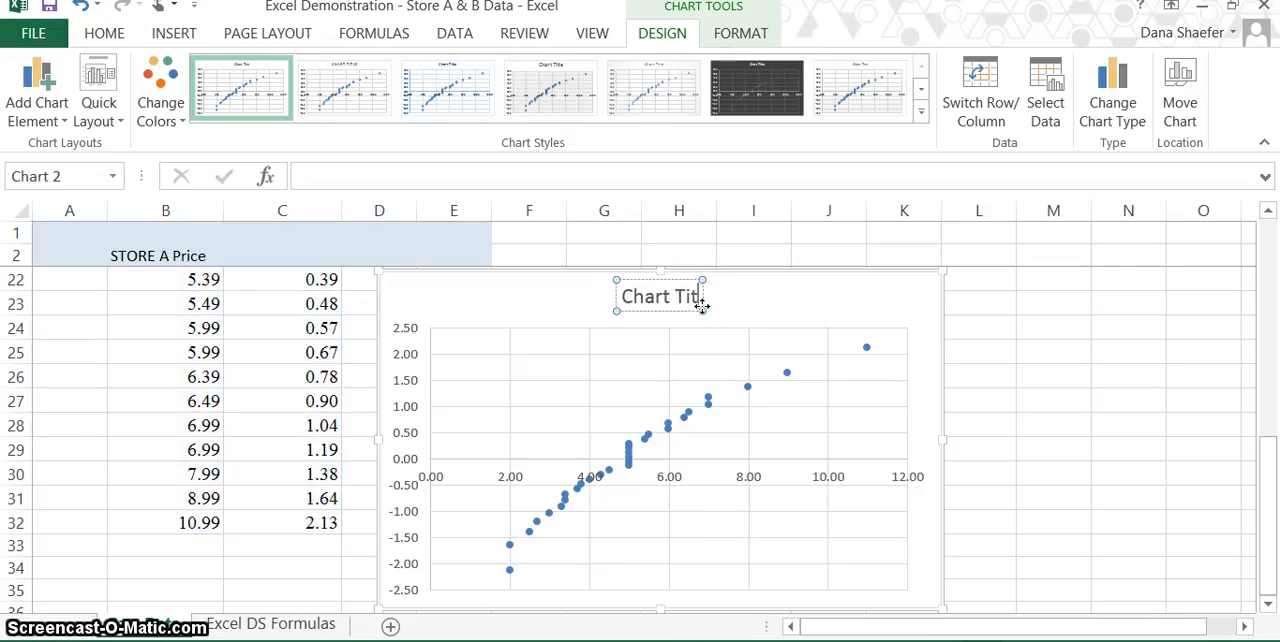
pyautogui.press('BackSpace')
pyautogui.press('BackSpace')
pyautogui.press('BackSpace')
pyautogui.press('BackSpace')
pyautogui.press('BackSpace')
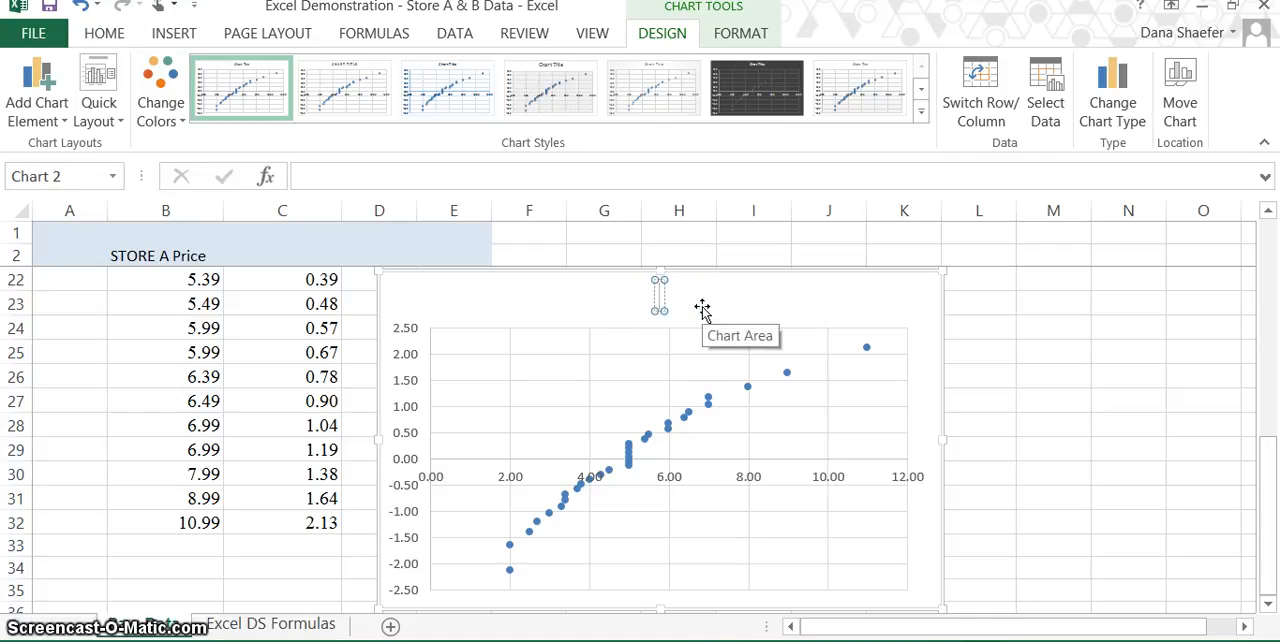
pyautogui.write('Norm')
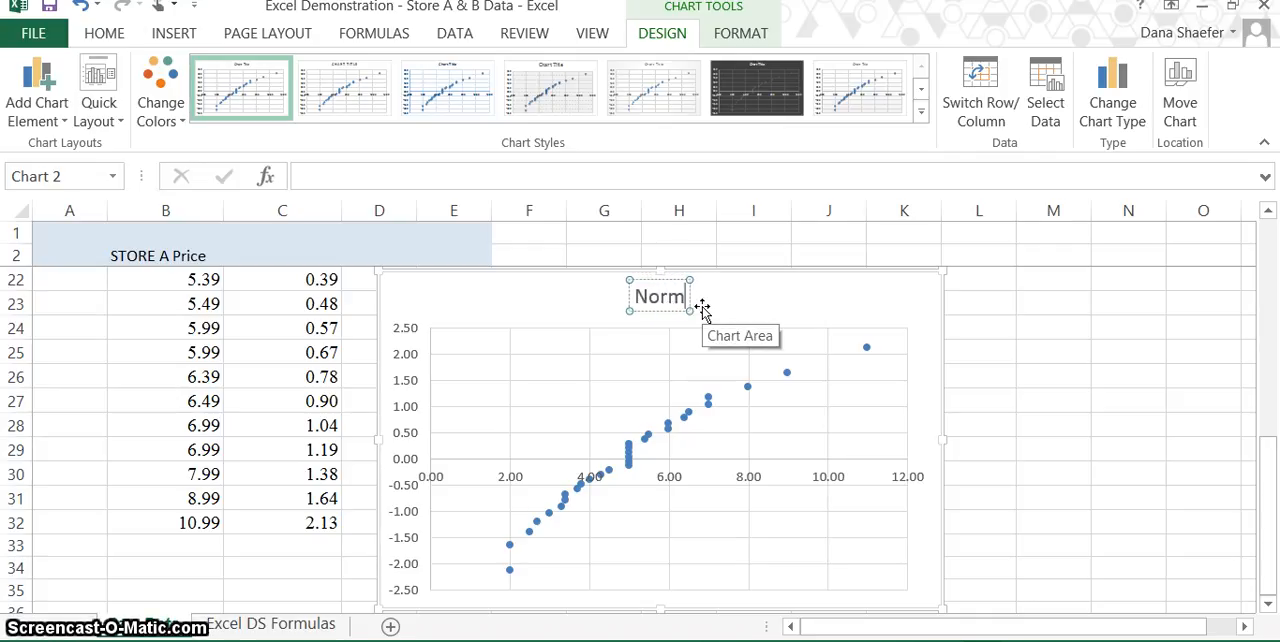
pyautogui.write('al Qua')
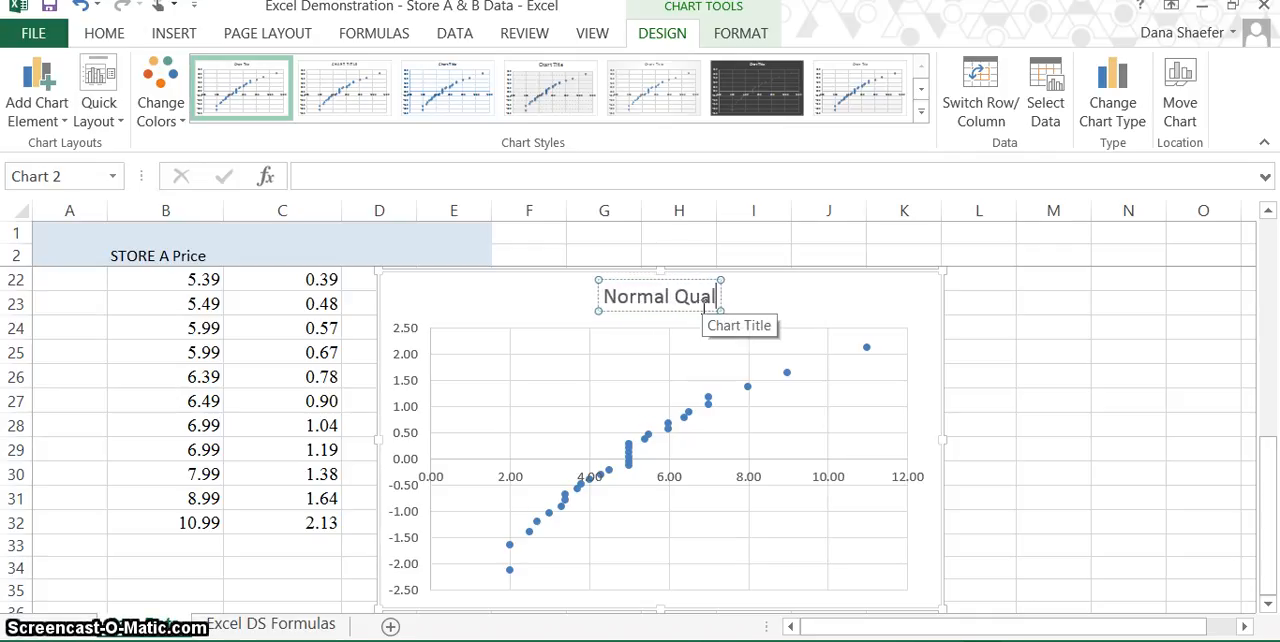
pyautogui.write('ntil')
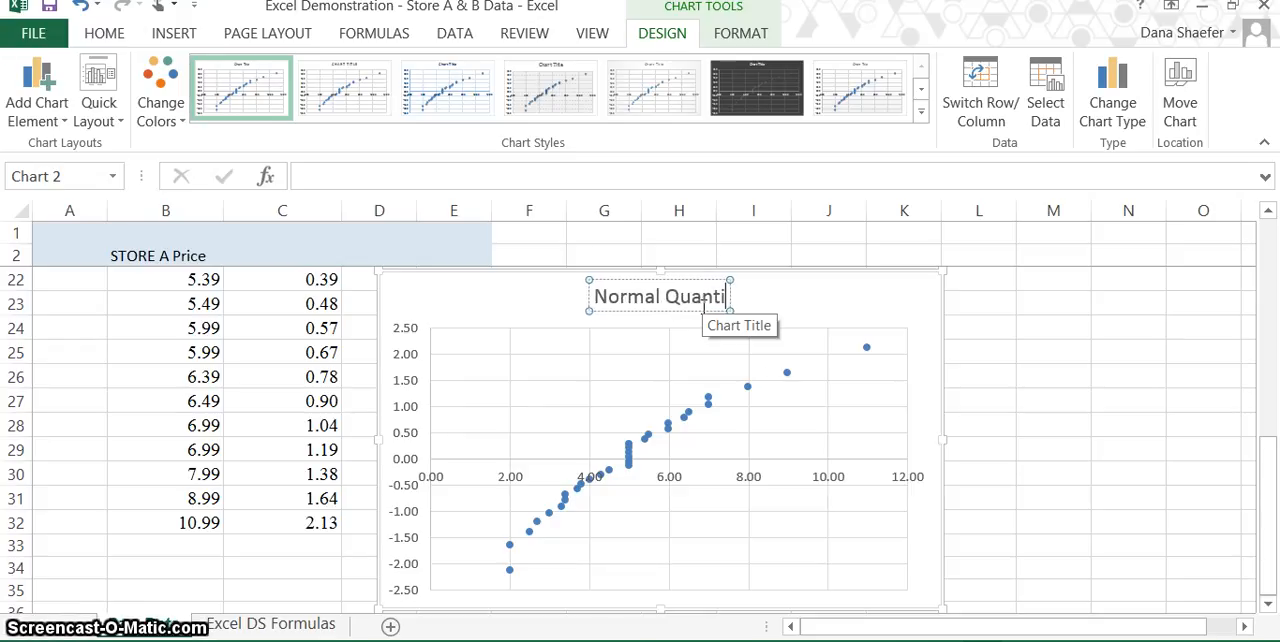
pyautogui.write('e')
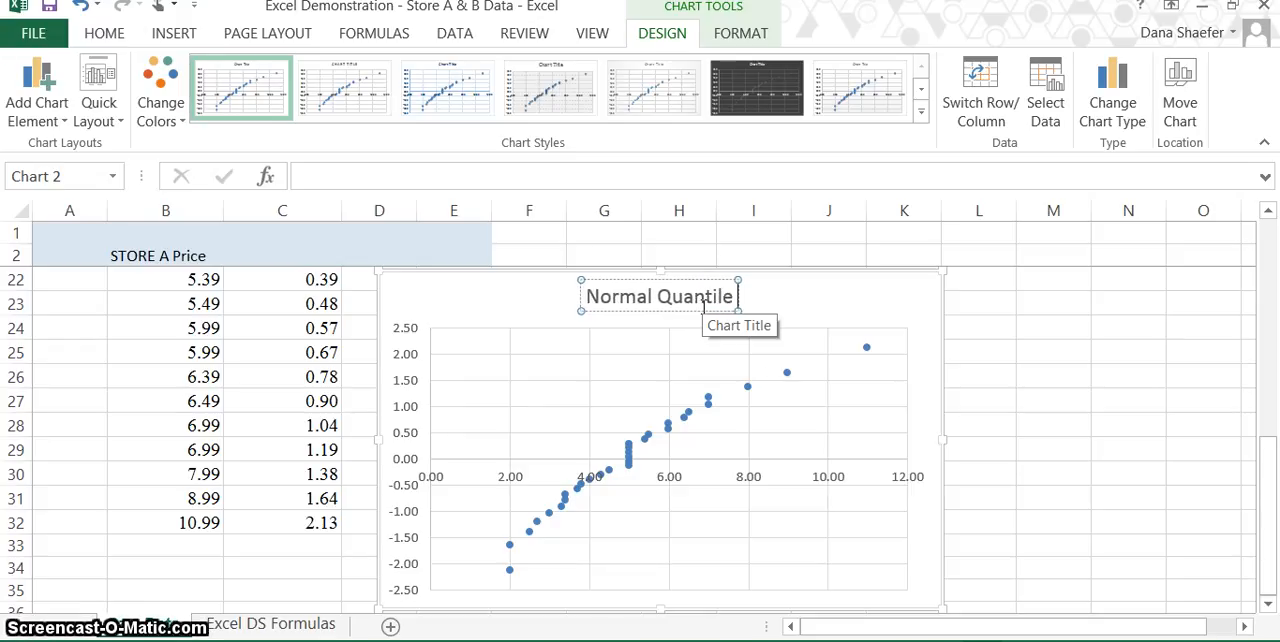
pyautogui.write(' Plot for')
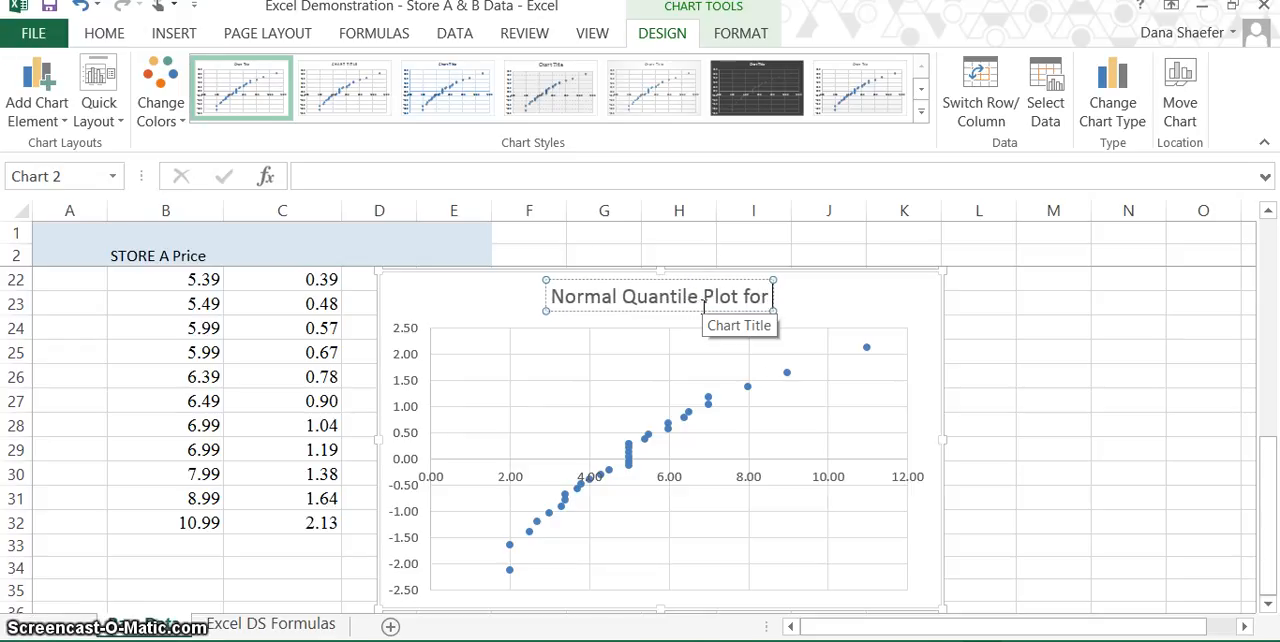
pyautogui.write(' Pric')
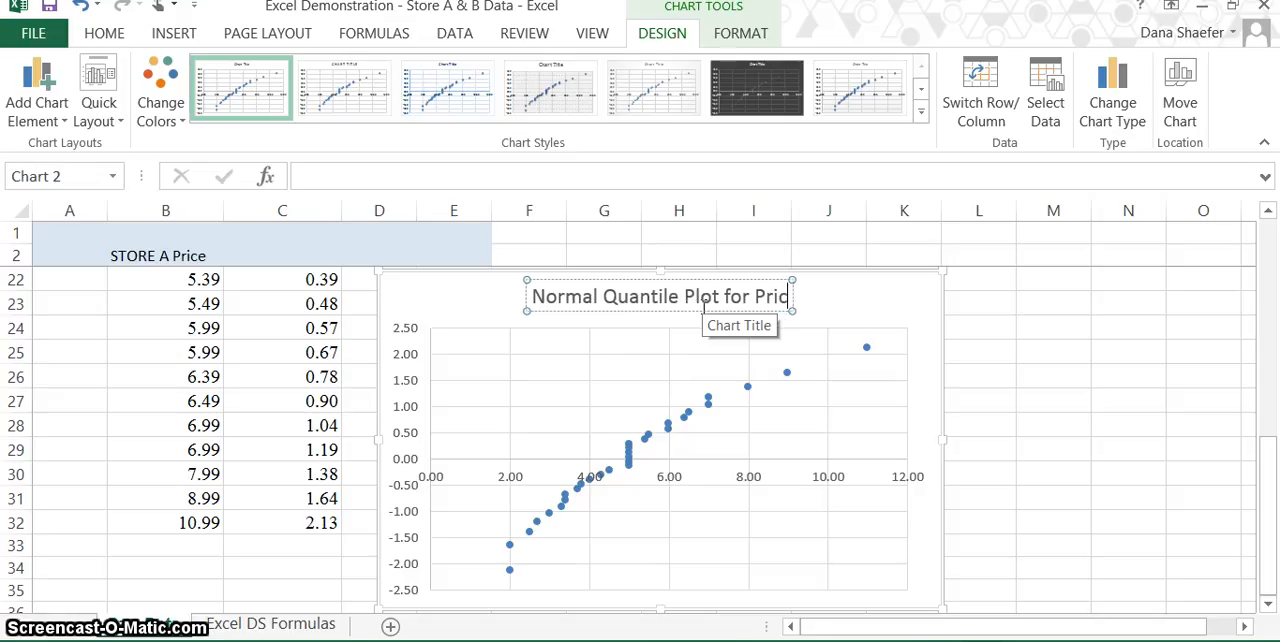
pyautogui.write('es of I')
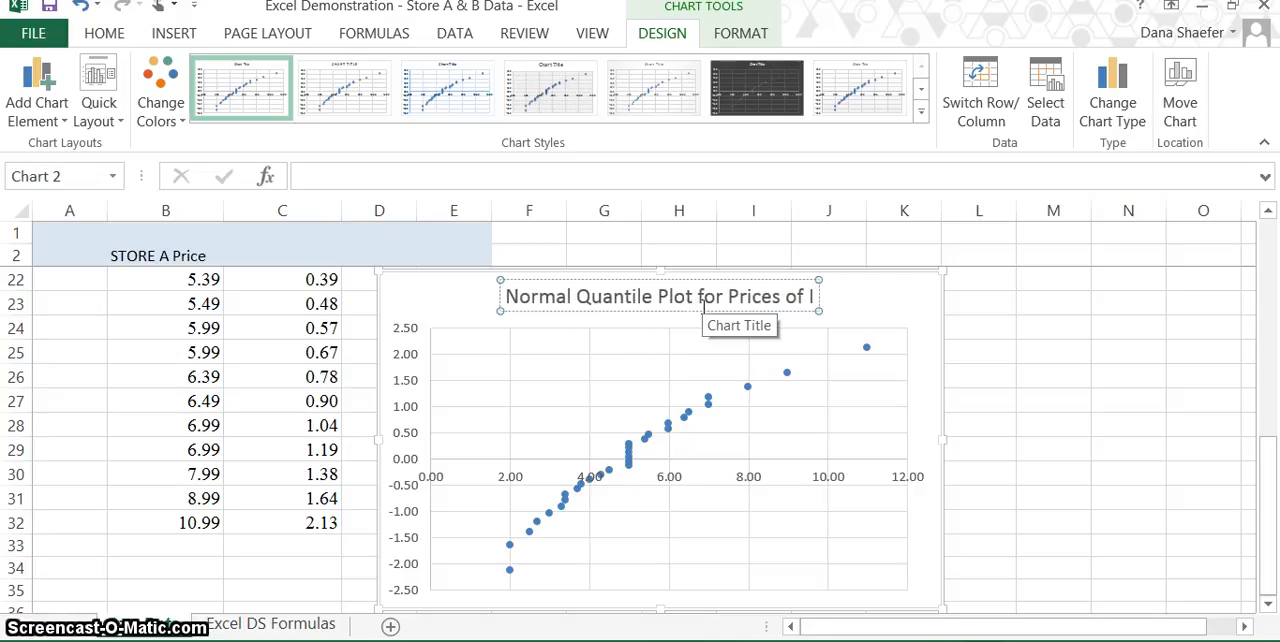
pyautogui.write('tems at')
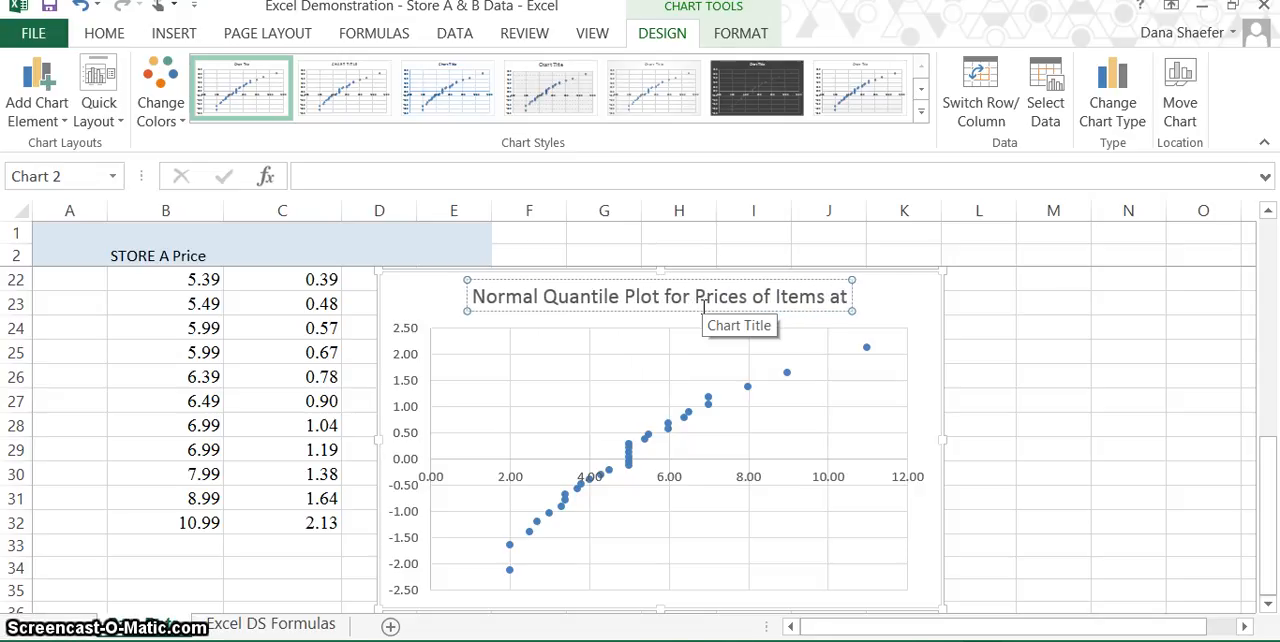
pyautogui.write(' Store')
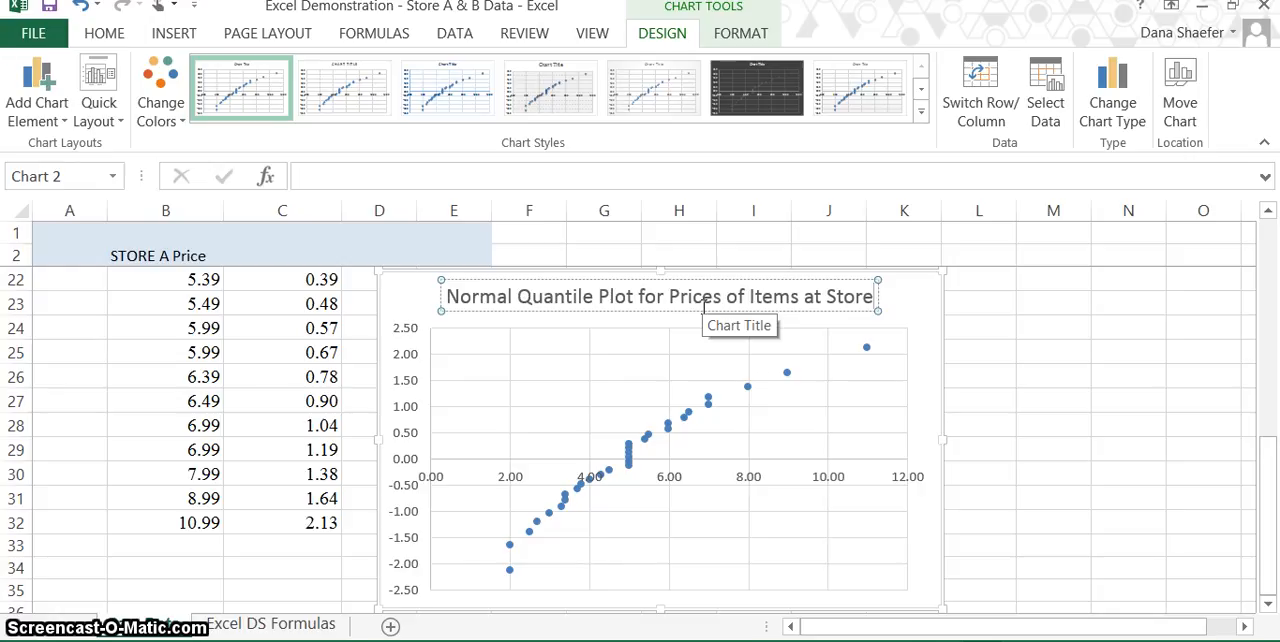
pyautogui.write(' A')
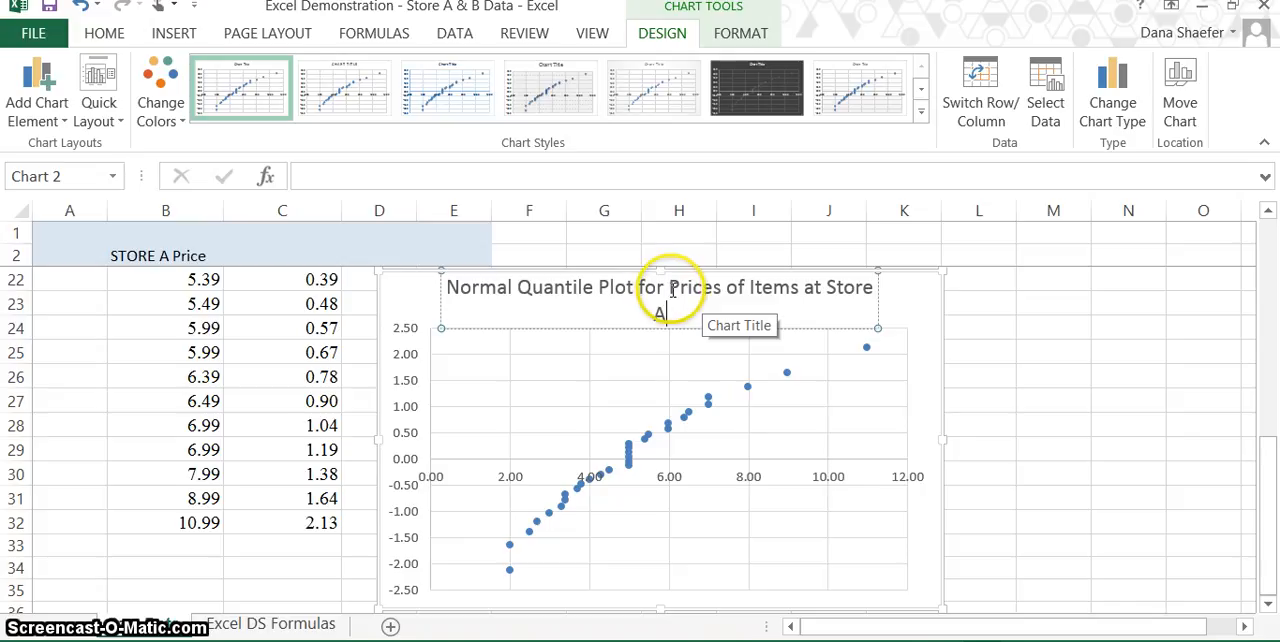
pyautogui.click(667, 289)
pyautogui.press('Return')
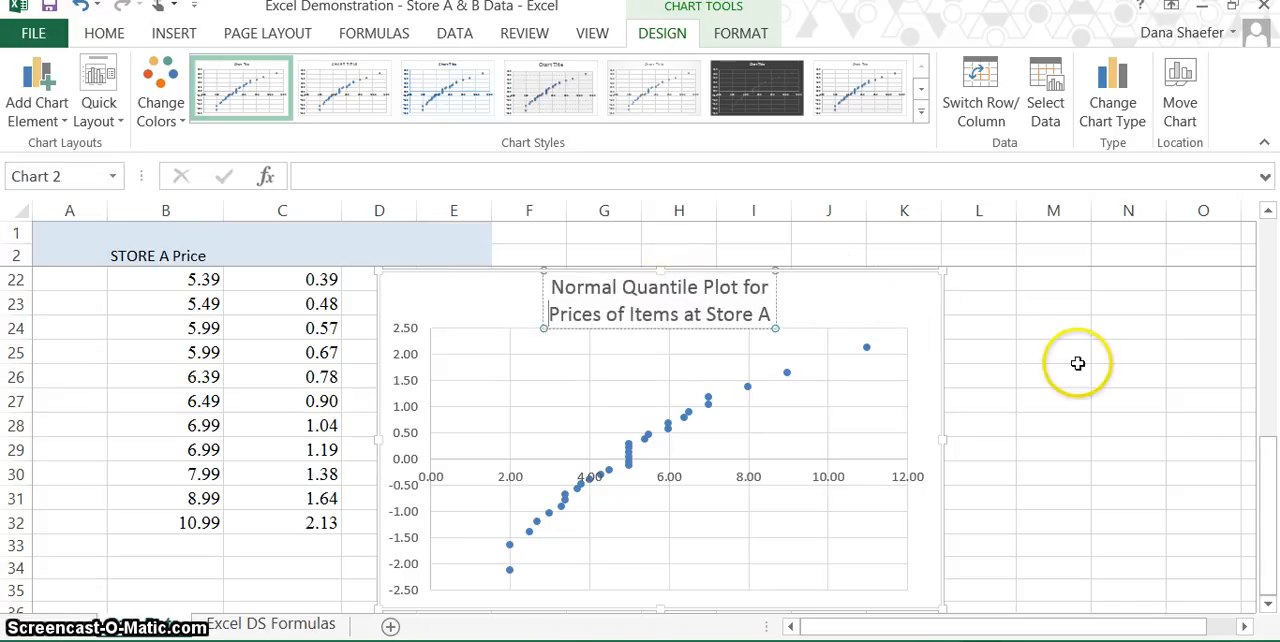
# Add a primary horizontal axis title to the chart reading "Item Price in Dollars".
pyautogui.click(35, 78)
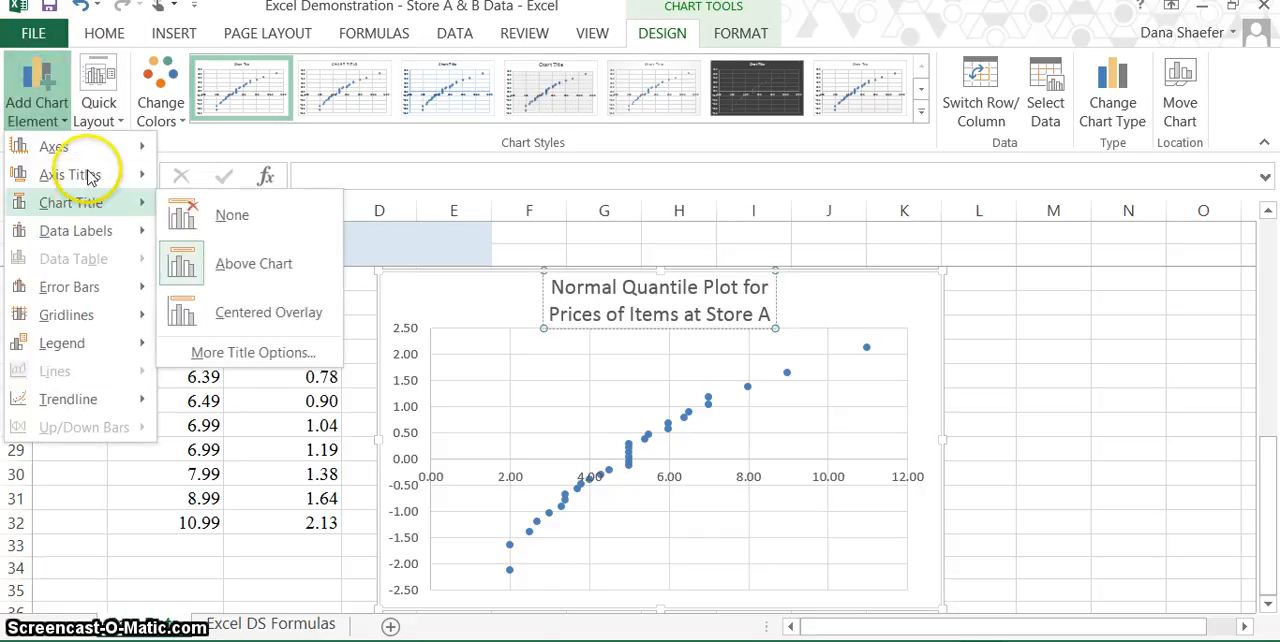
pyautogui.moveTo(86, 174)
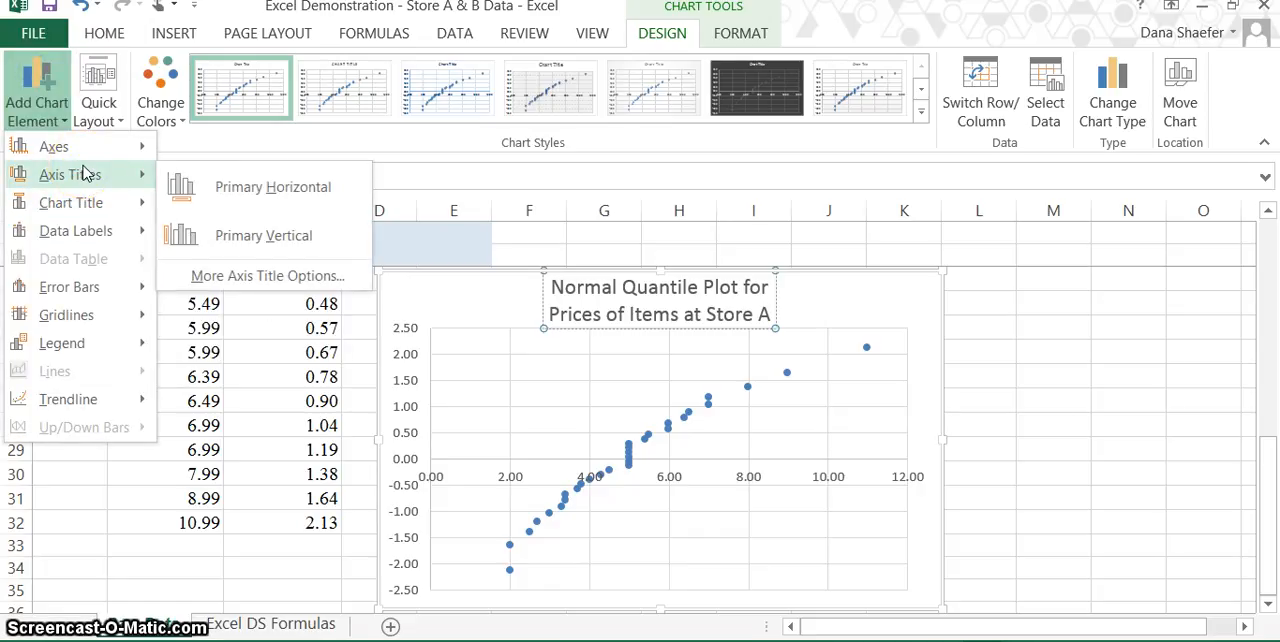
pyautogui.click(231, 193)
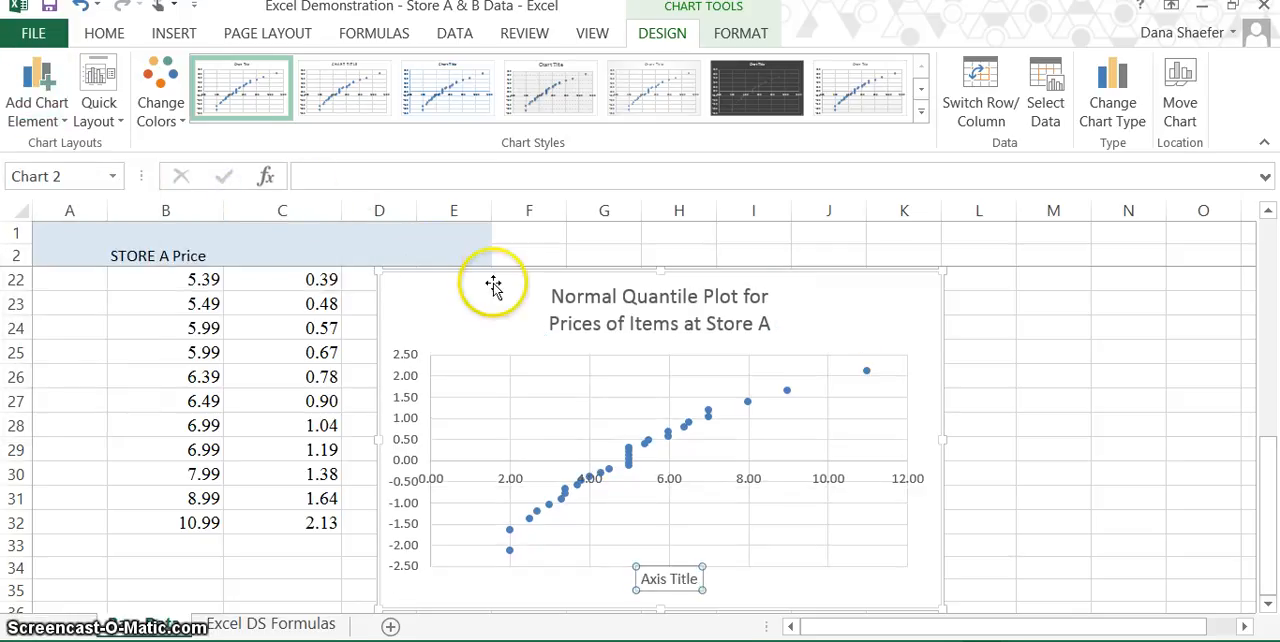
pyautogui.click(695, 574)
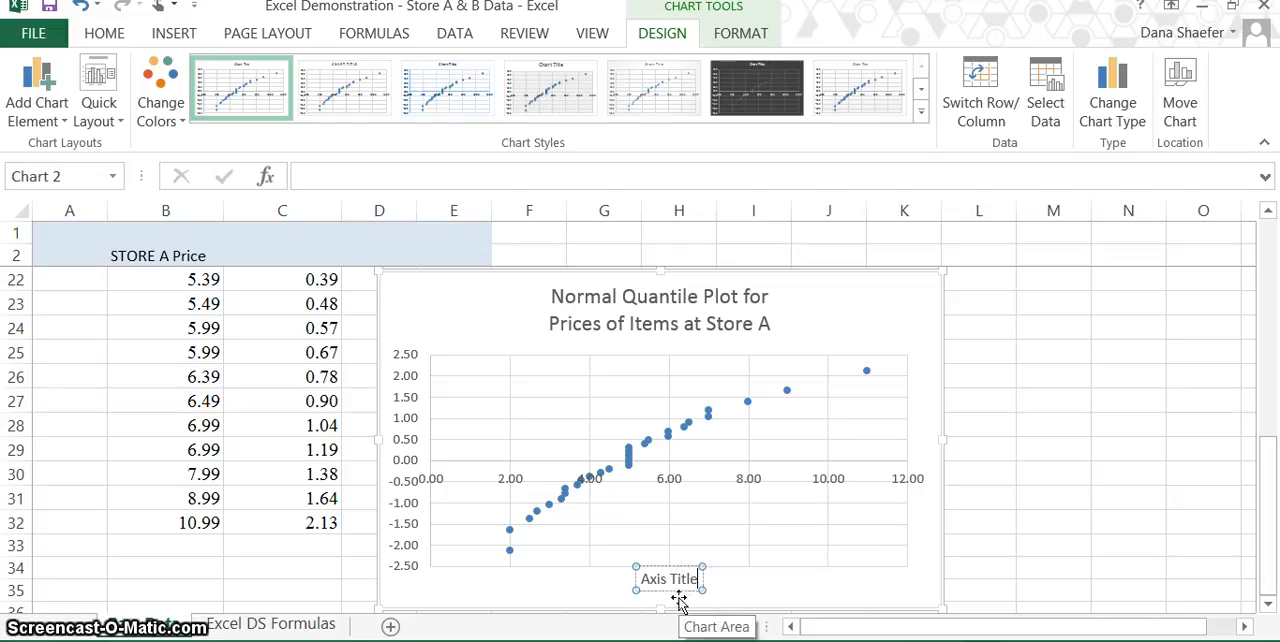
pyautogui.press('BackSpace')
pyautogui.press('BackSpace')
pyautogui.press('BackSpace')
pyautogui.press('BackSpace')
pyautogui.press('BackSpace')
pyautogui.press('BackSpace')
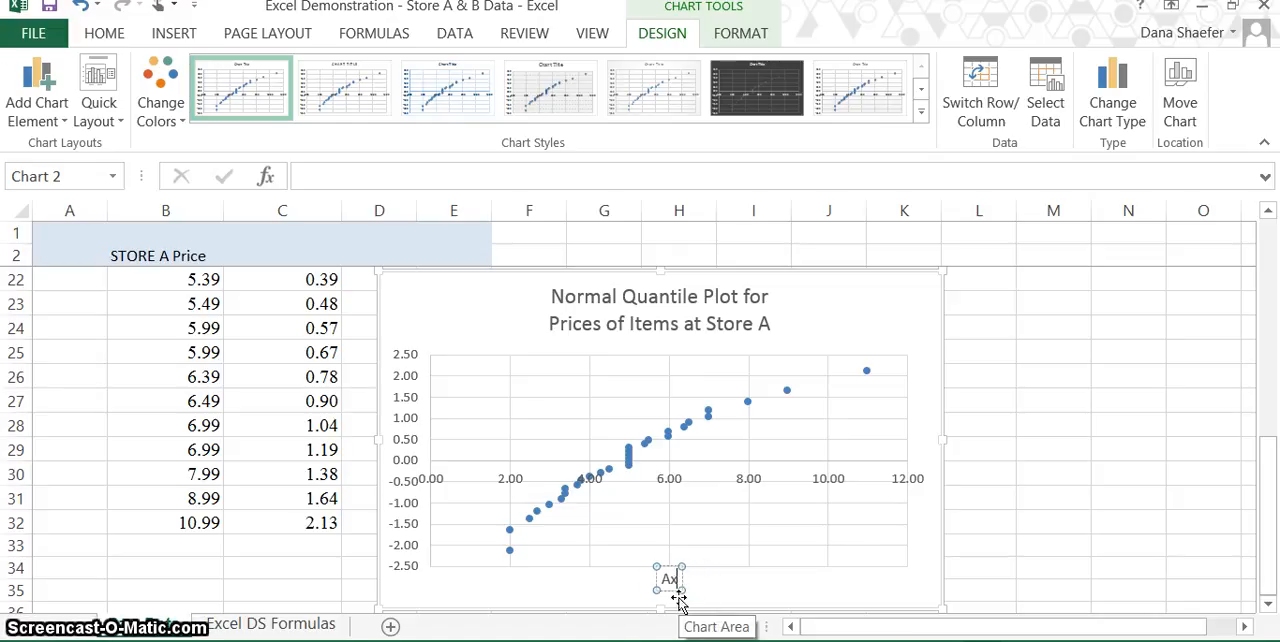
pyautogui.write('It')
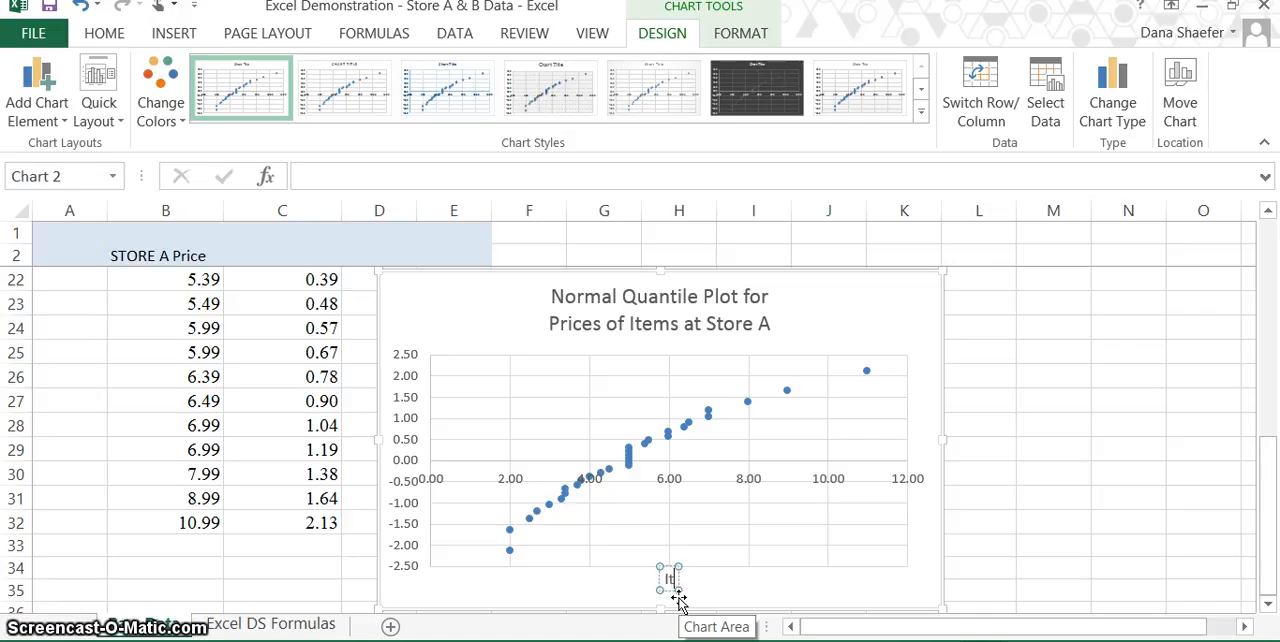
pyautogui.write('em P')
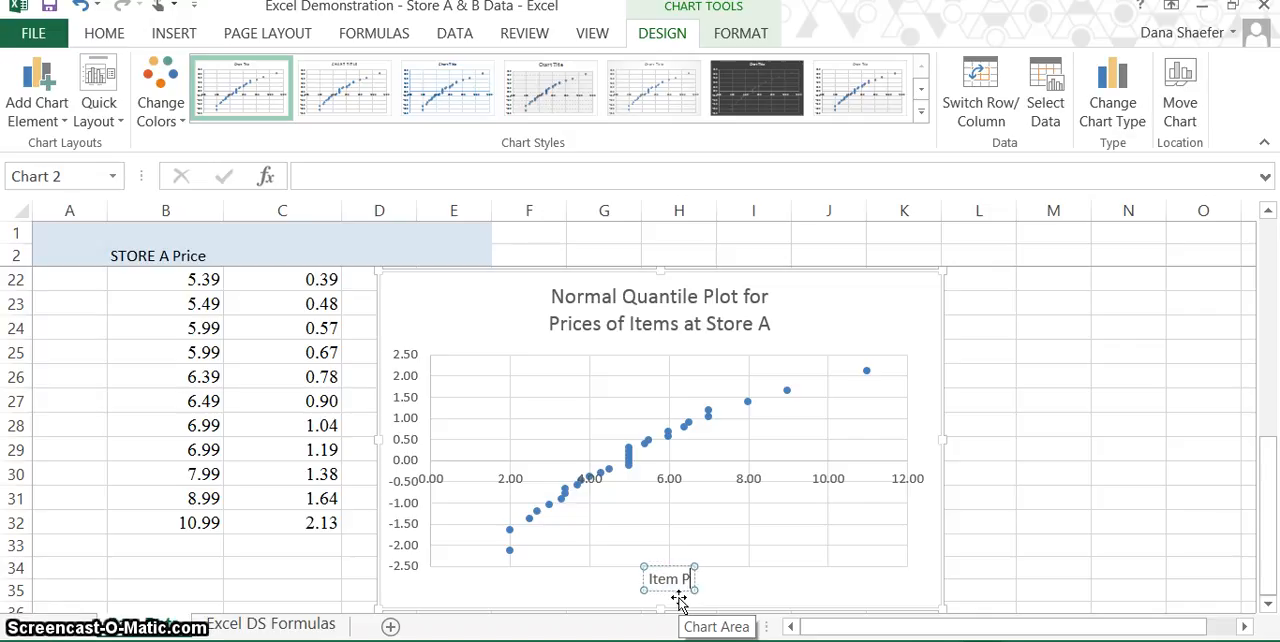
pyautogui.write('rice in')
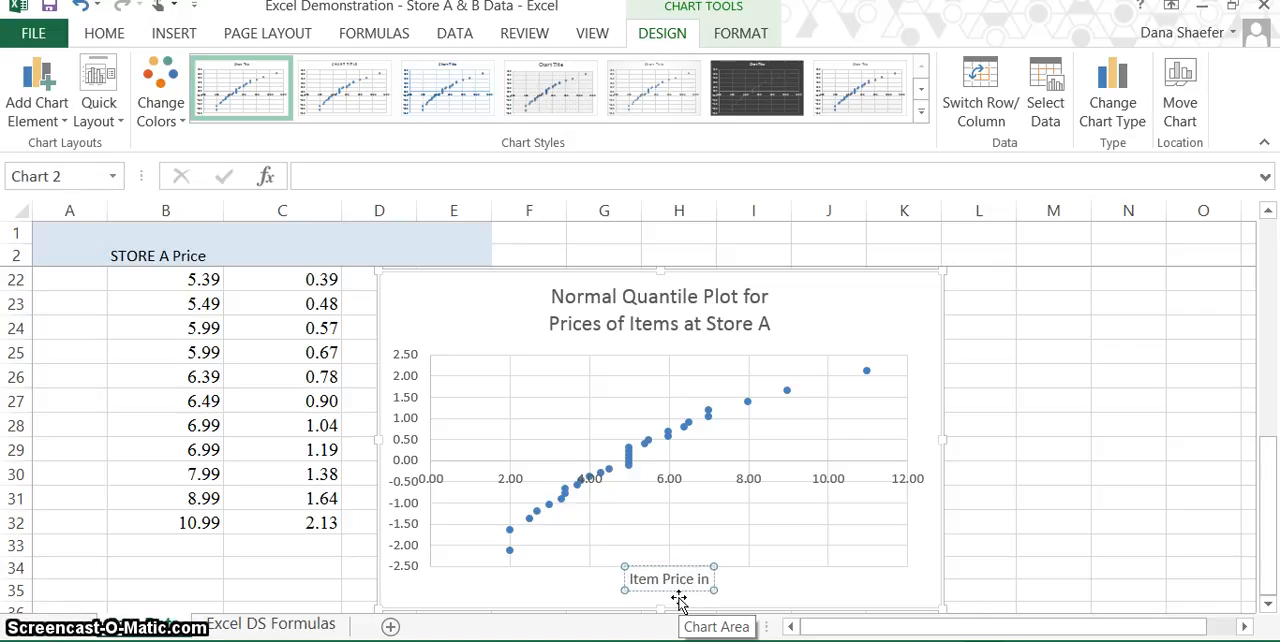
pyautogui.write(' Do')
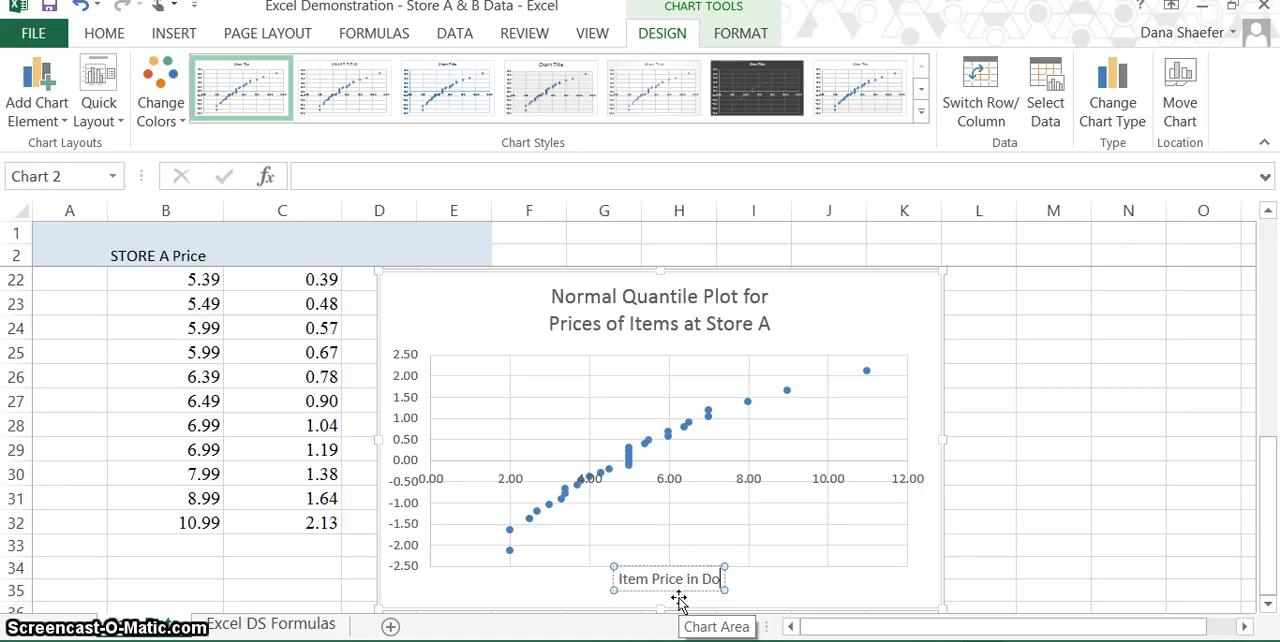
pyautogui.write('llars')
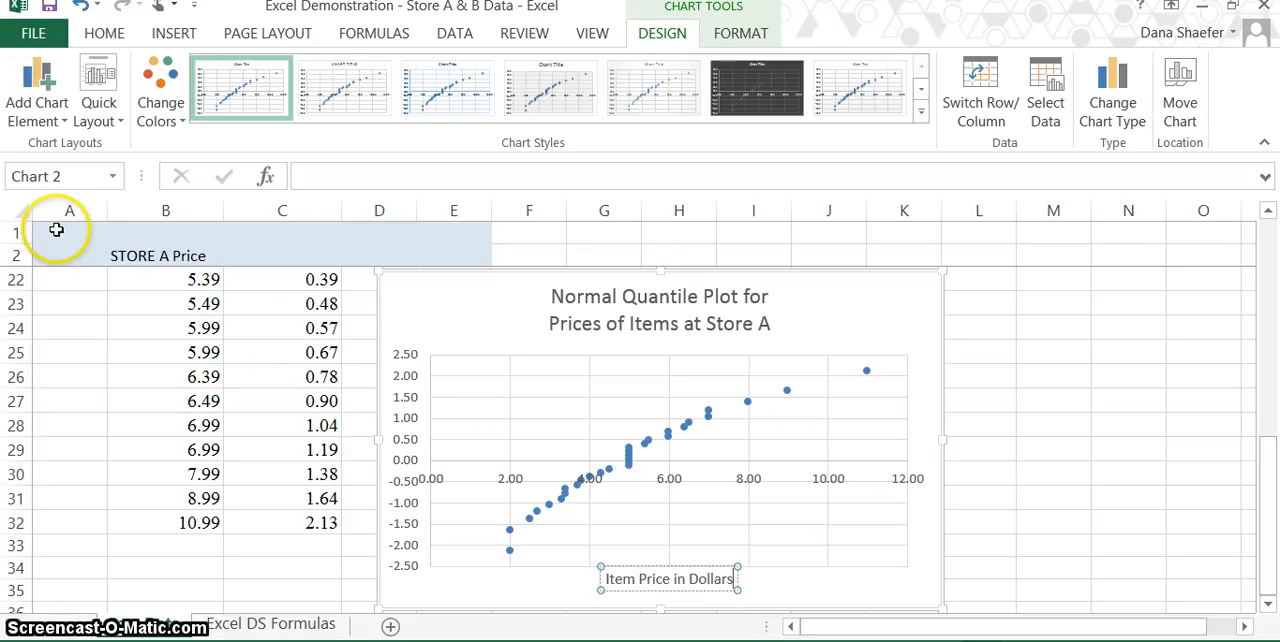
# Select the range A1:L38 so that it covers the price and quantile data together with the chart.
pyautogui.moveTo(57, 228); pyautogui.dragTo(985, 451)
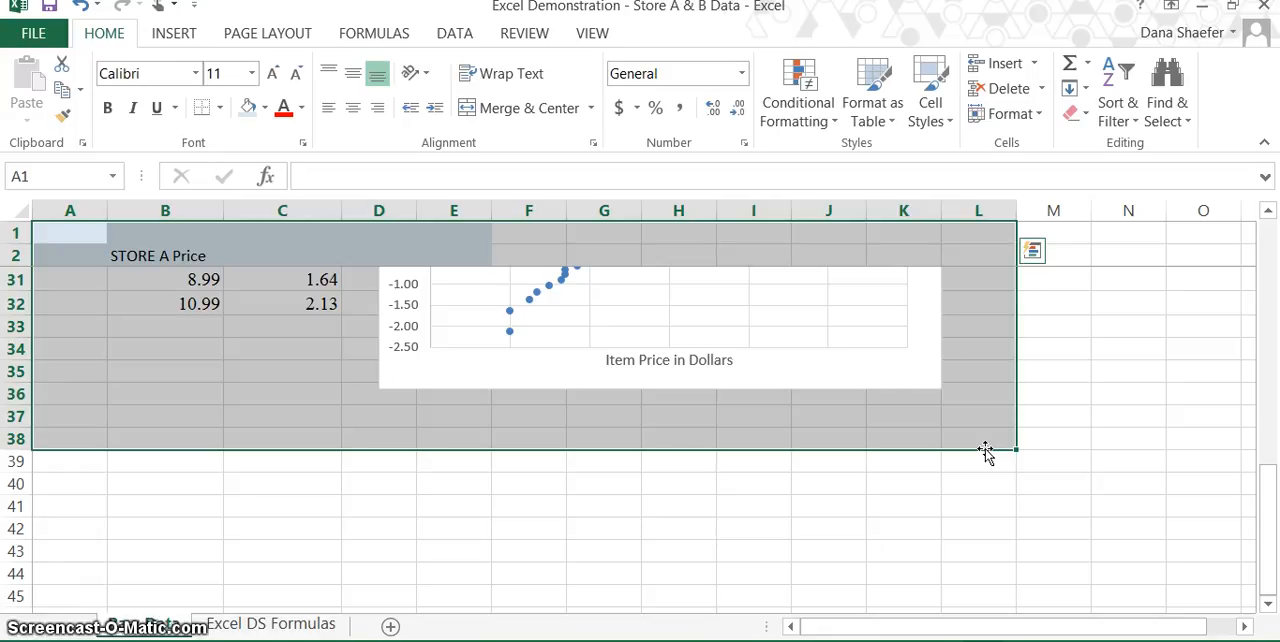
pyautogui.scroll(4, 983, 451)
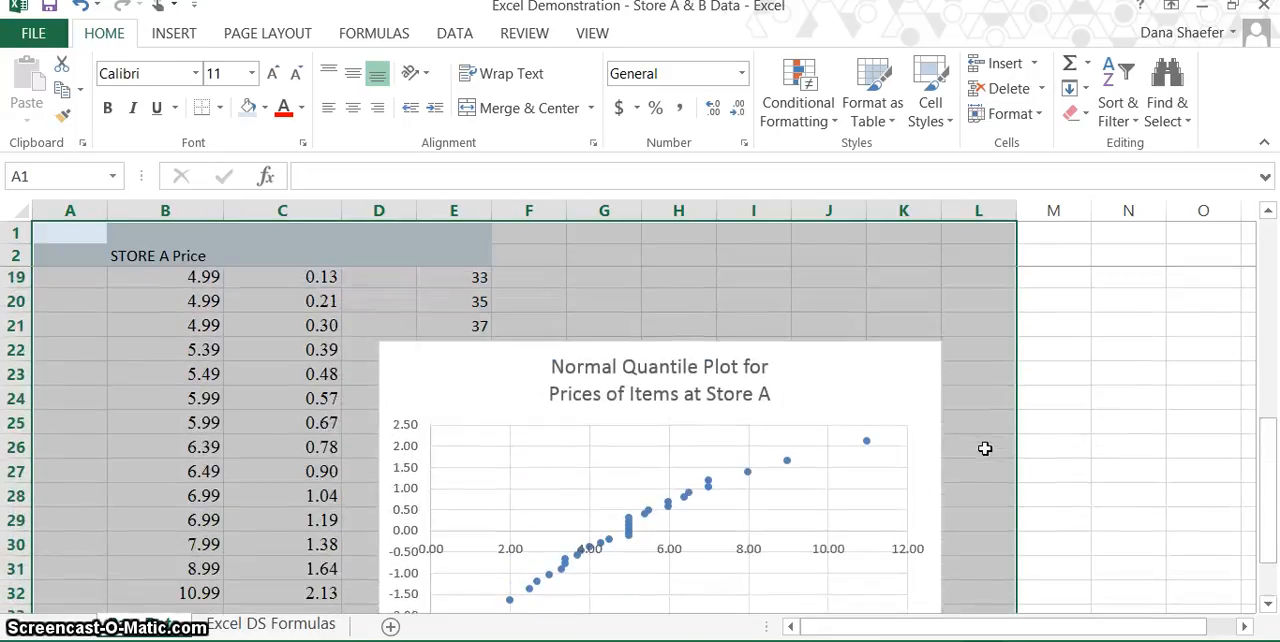
# Move the chart title's line break from before "Prices" to before "of", making the second line "of Items at Store A".
pyautogui.click(587, 457)
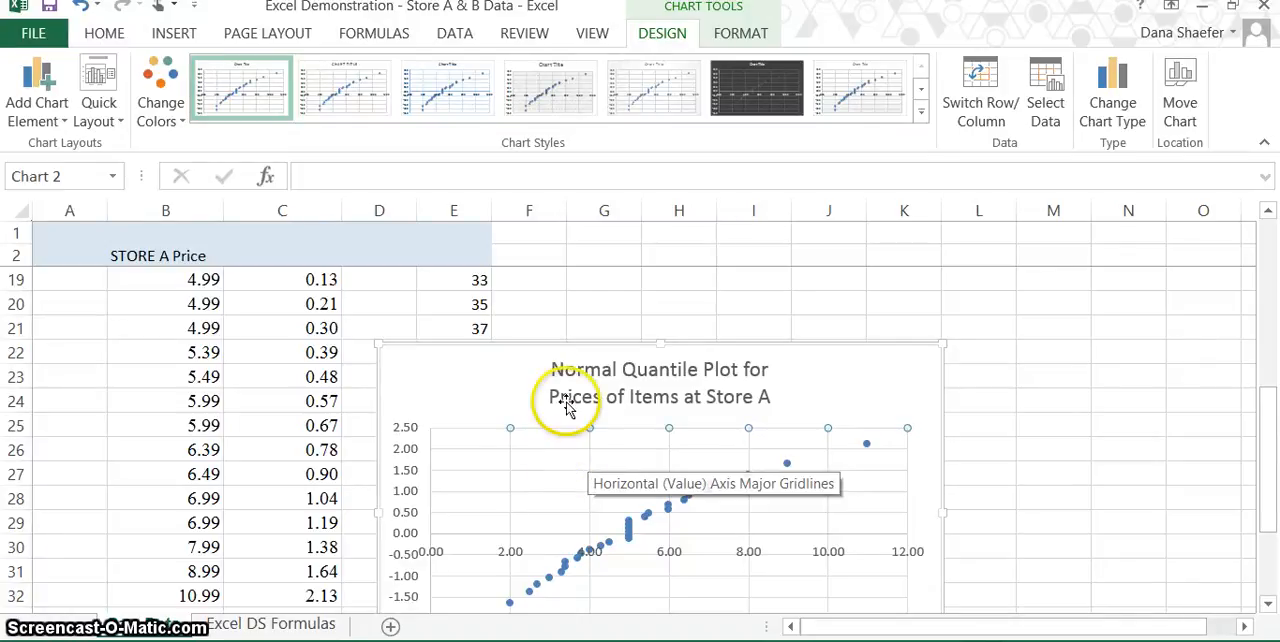
pyautogui.click(600, 396)
pyautogui.moveTo(600, 396); pyautogui.dragTo(556, 397)
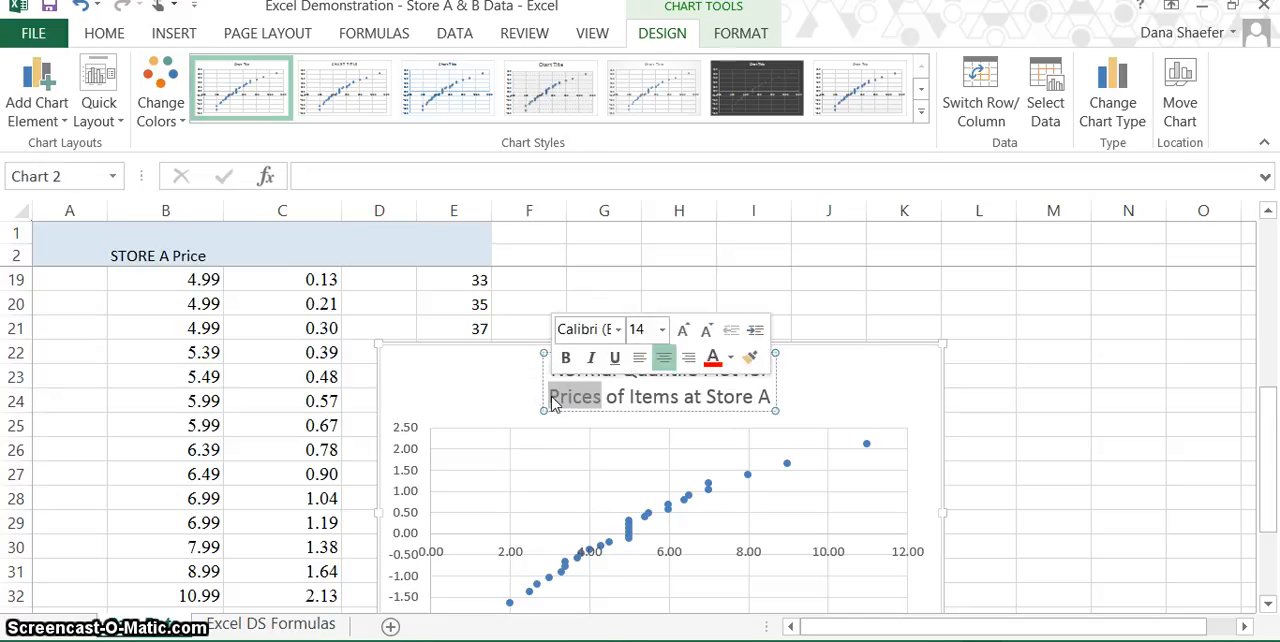
pyautogui.click(551, 396)
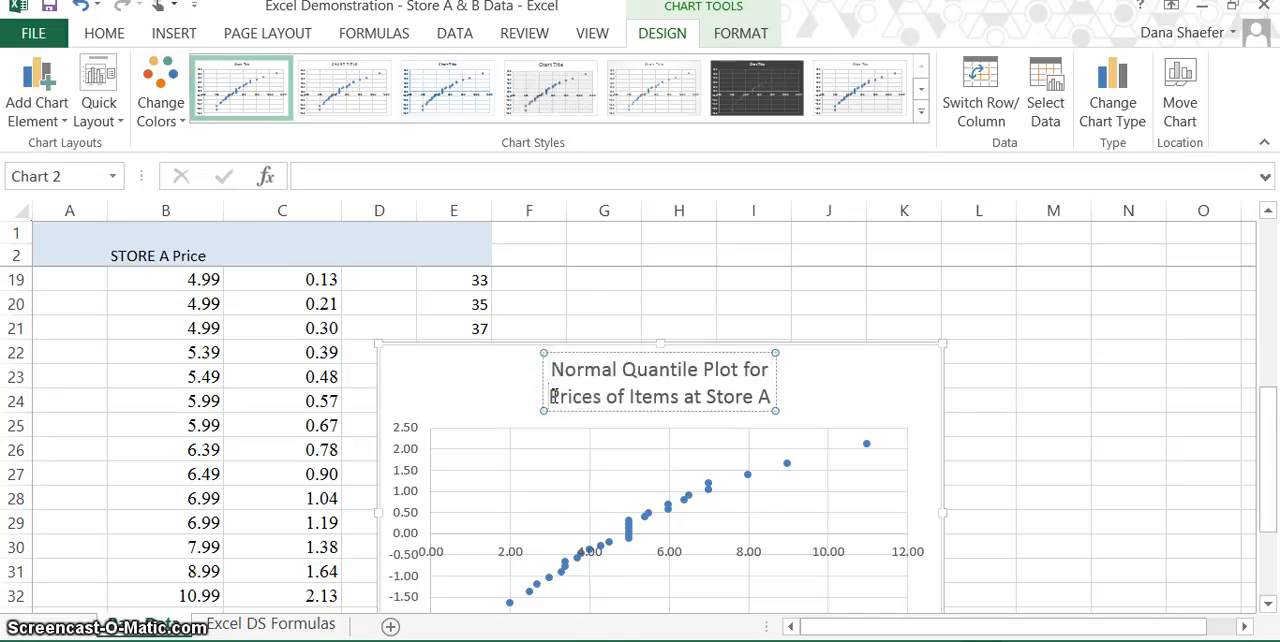
pyautogui.press('BackSpace')
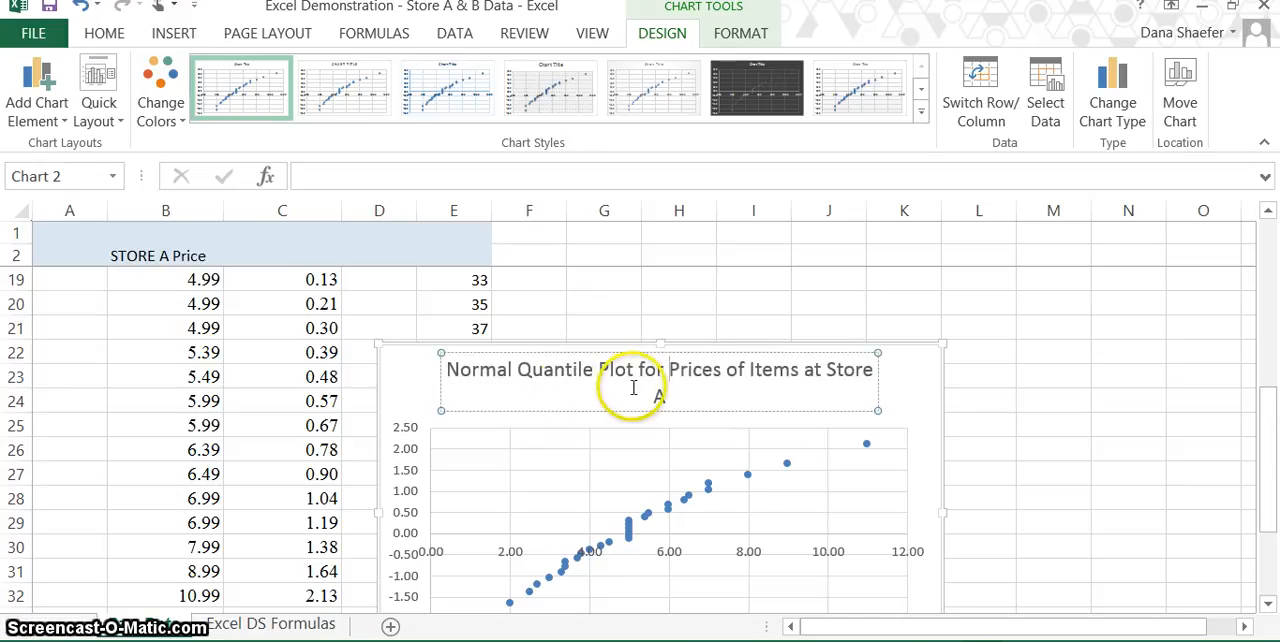
pyautogui.click(729, 369)
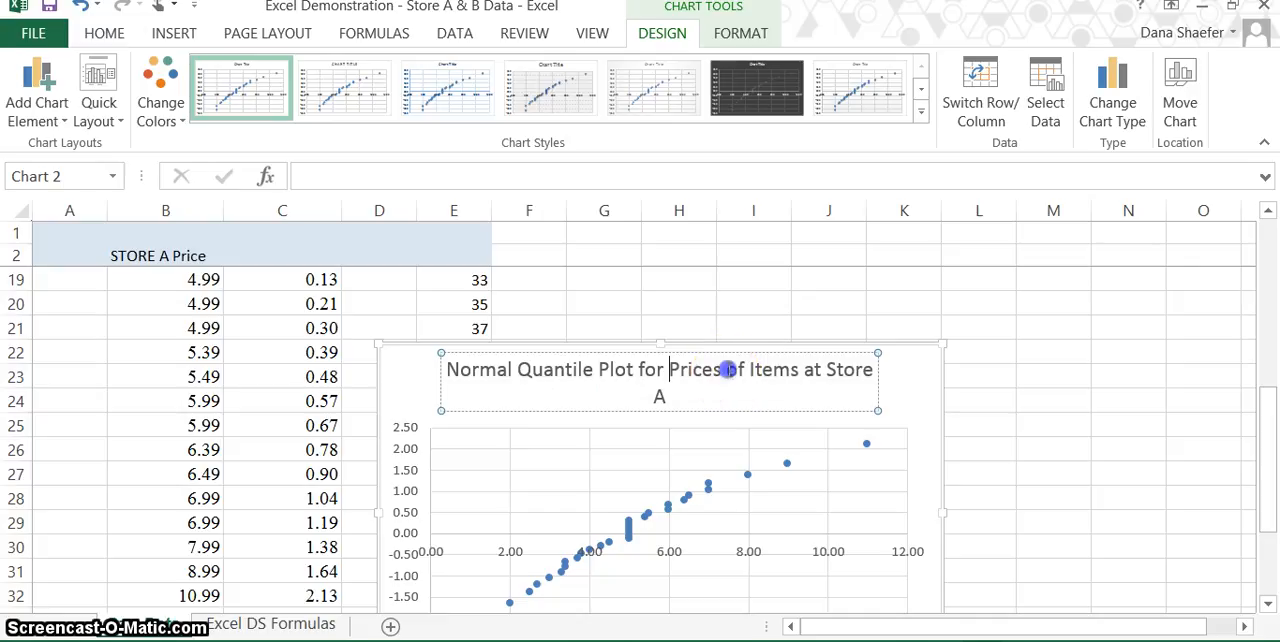
pyautogui.press('Return')
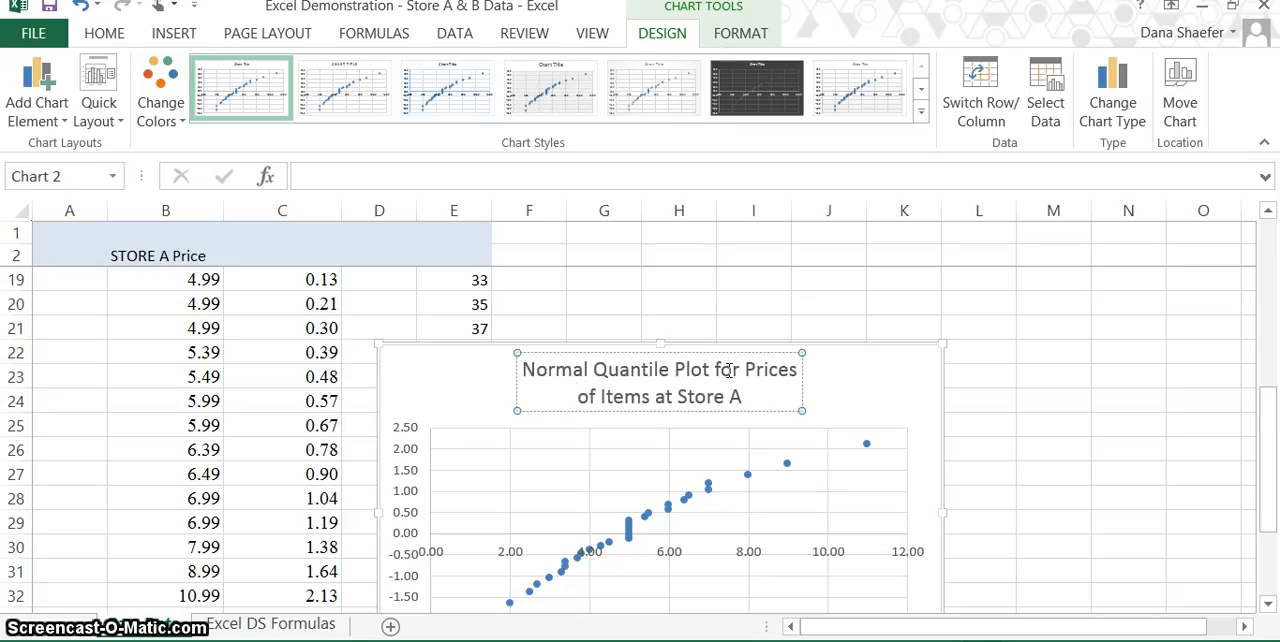
# Look over the chart and the quantile column, and review the NORM.S.INV formulas in cells C3 through C6.
pyautogui.scroll(-3, 729, 370)
pyautogui.scroll(3, 729, 370)
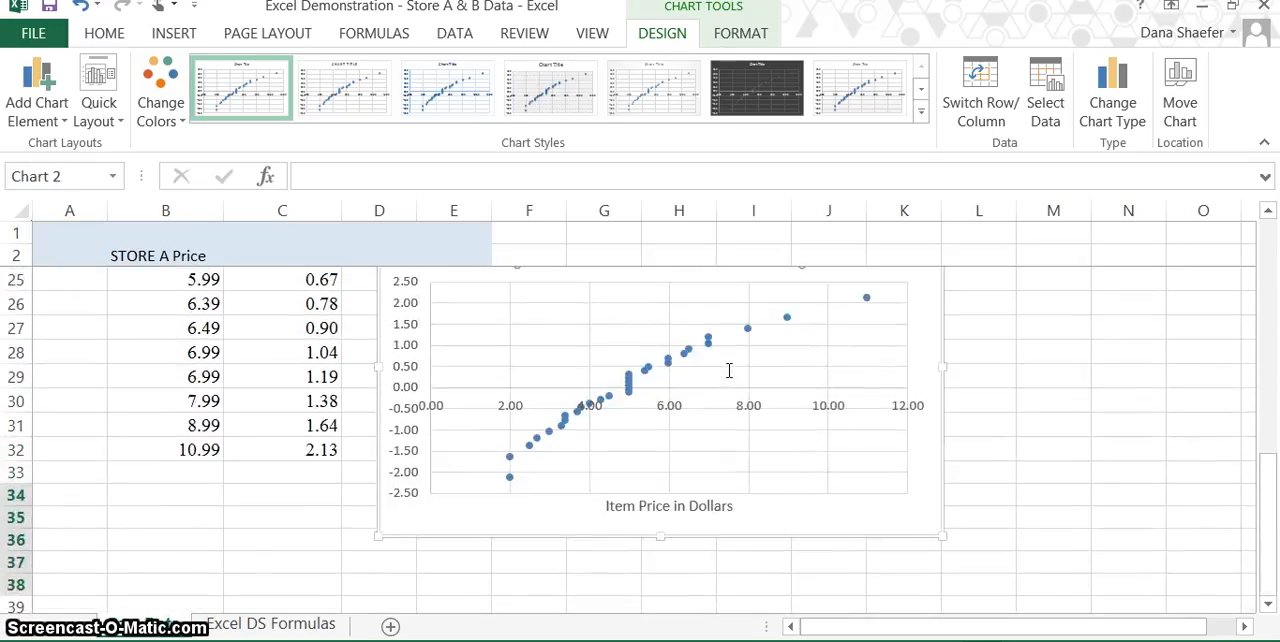
pyautogui.scroll(5, 729, 370)
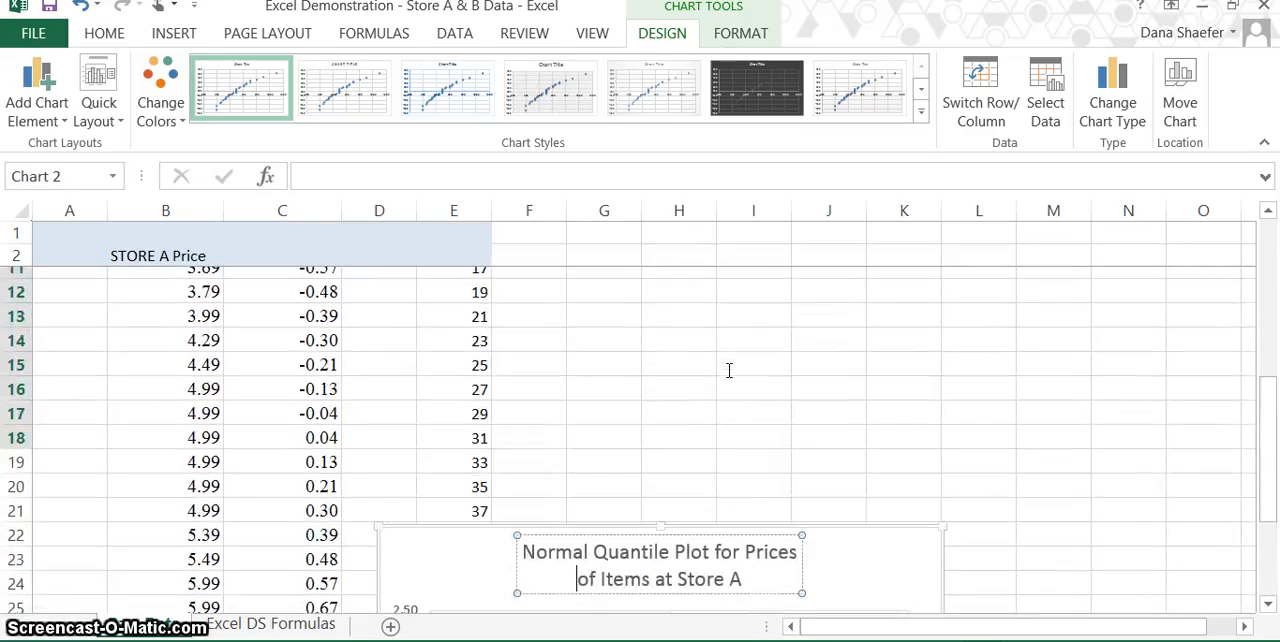
pyautogui.scroll(2, 729, 370)
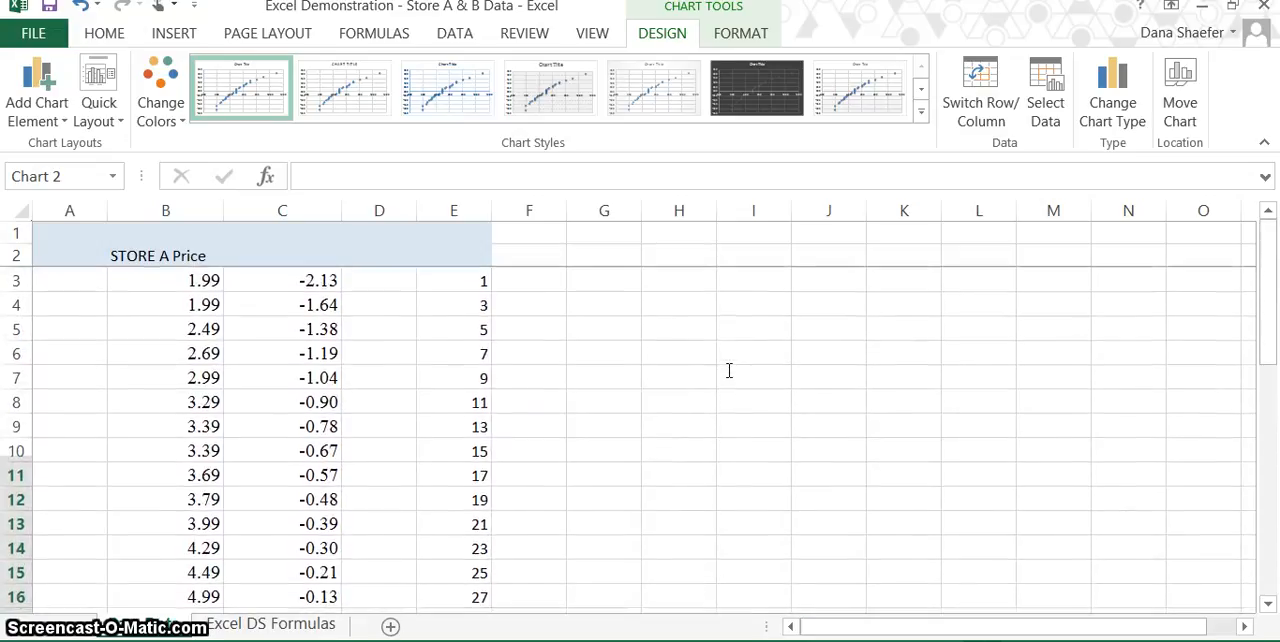
pyautogui.click(314, 285)
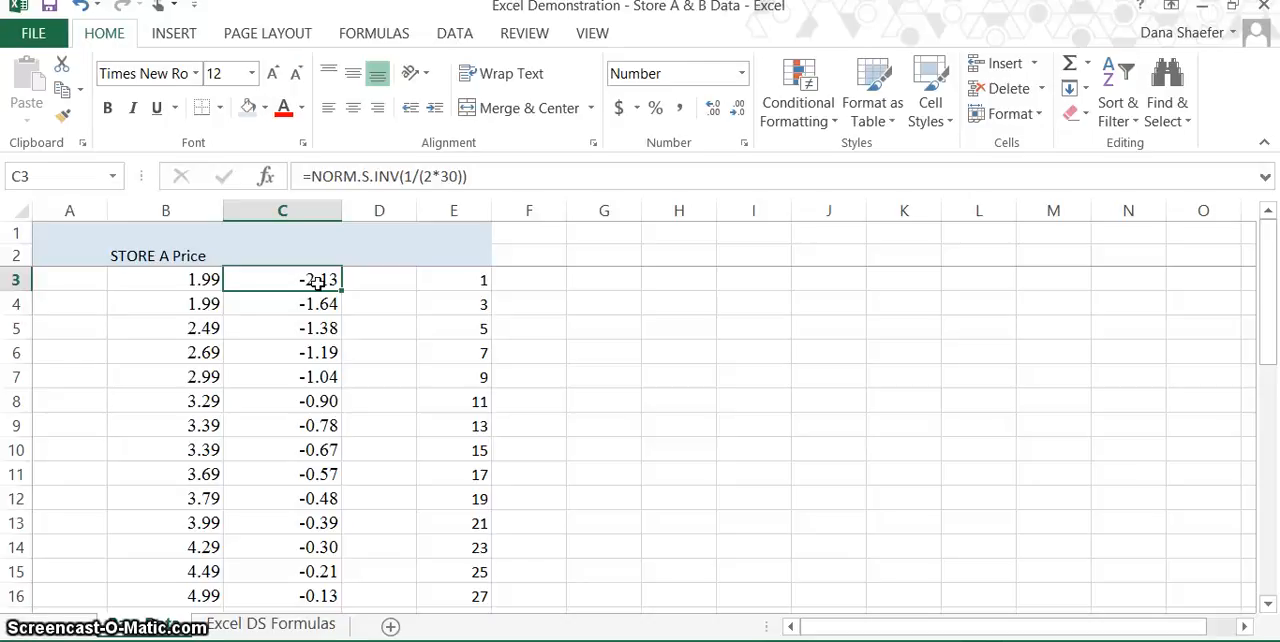
pyautogui.click(323, 308)
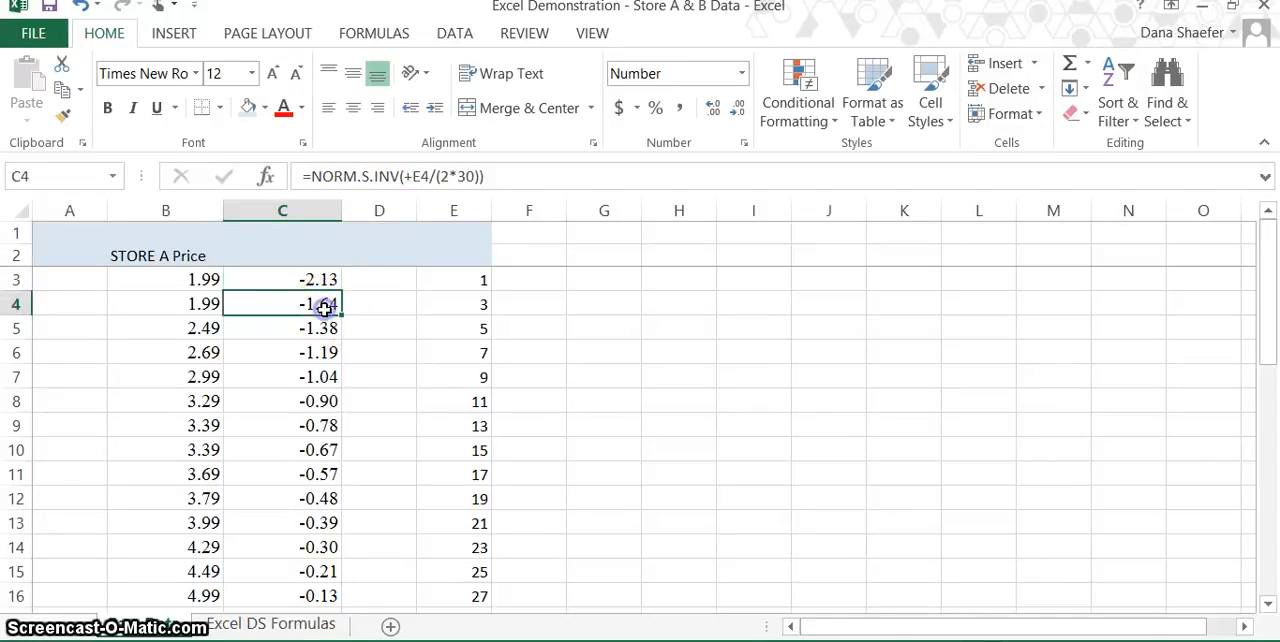
pyautogui.click(323, 333)
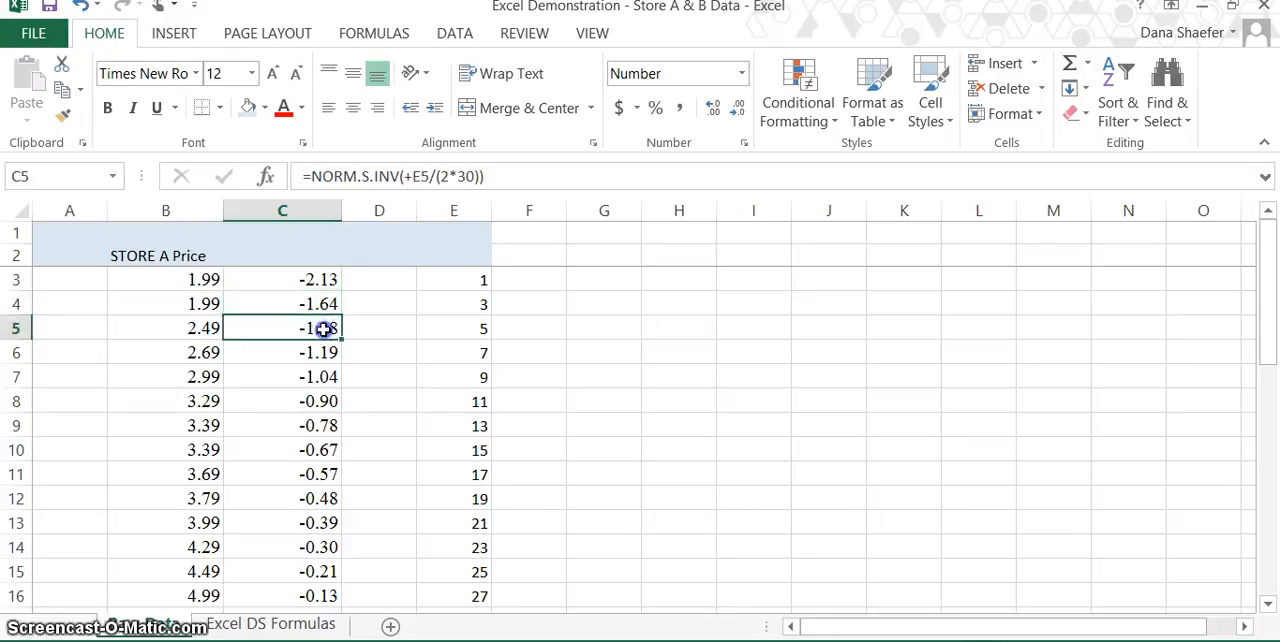
pyautogui.click(325, 355)
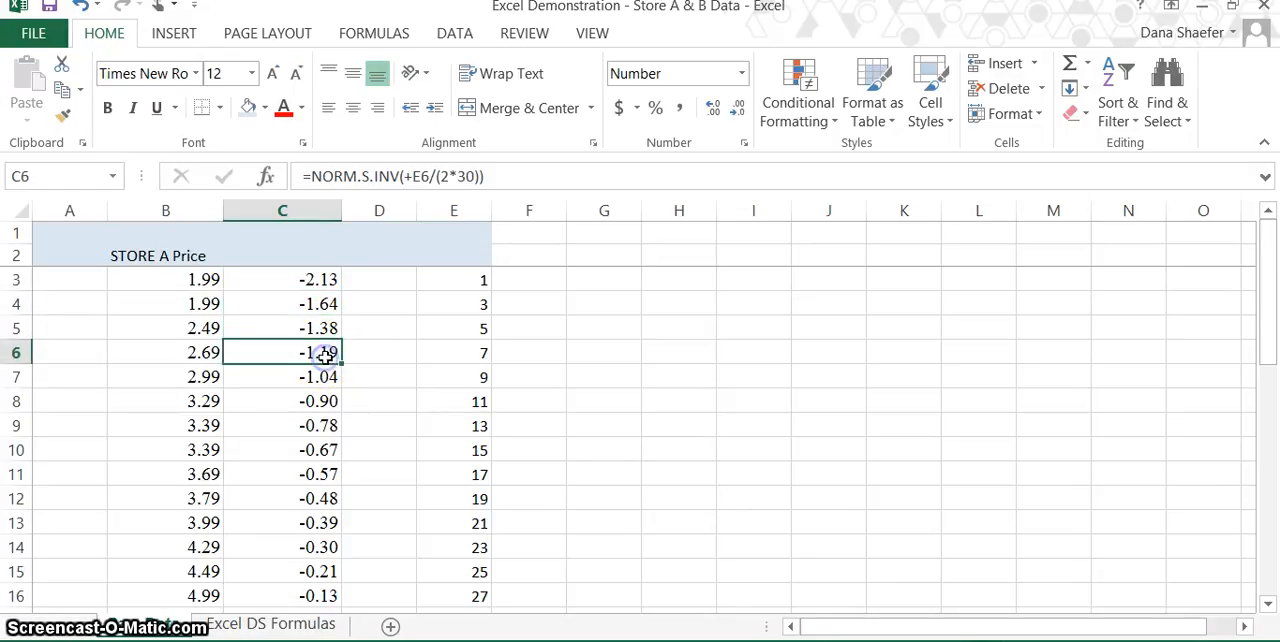